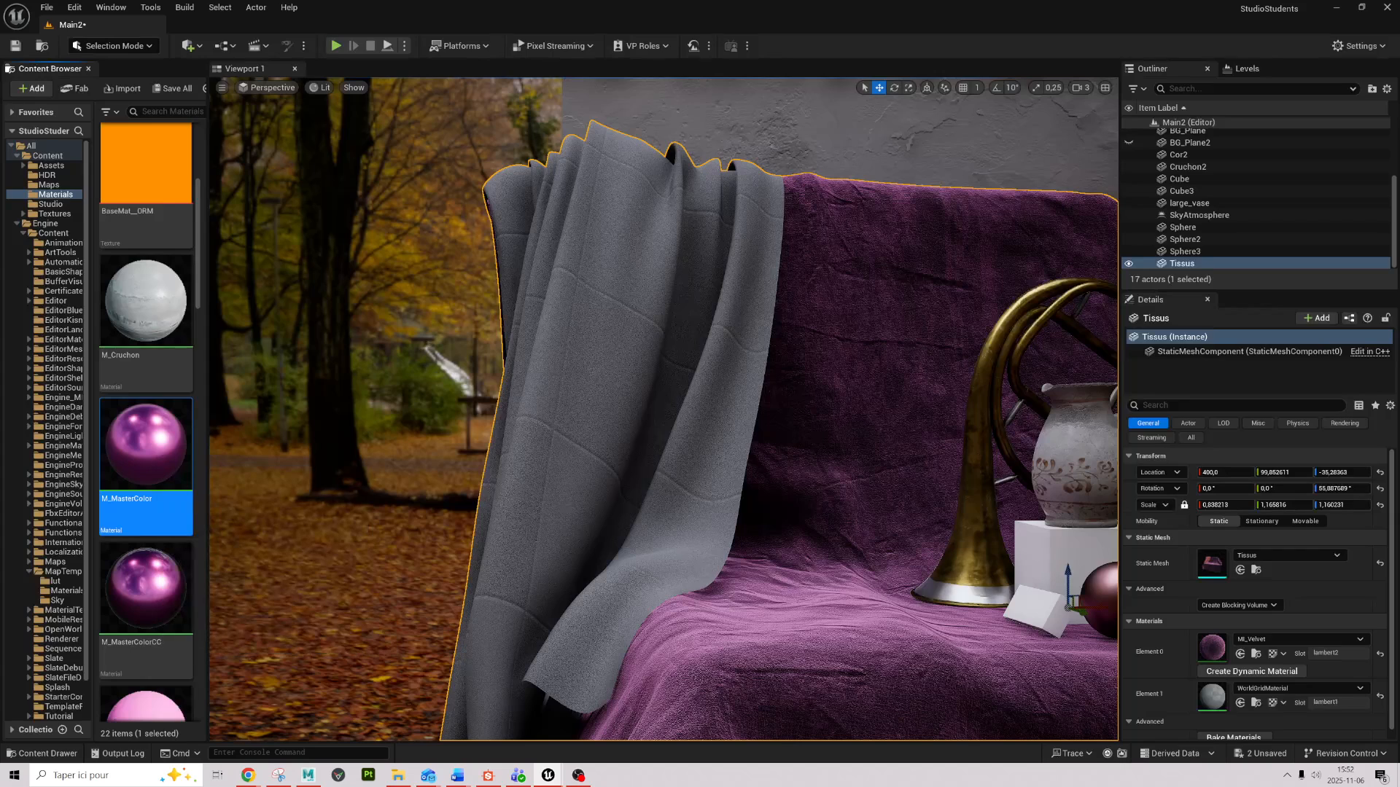
# Step: Examine the node graph of the M_MasterColor material, then close it
pyautogui.moveTo(1, 156); pyautogui.dragTo(582, 262)
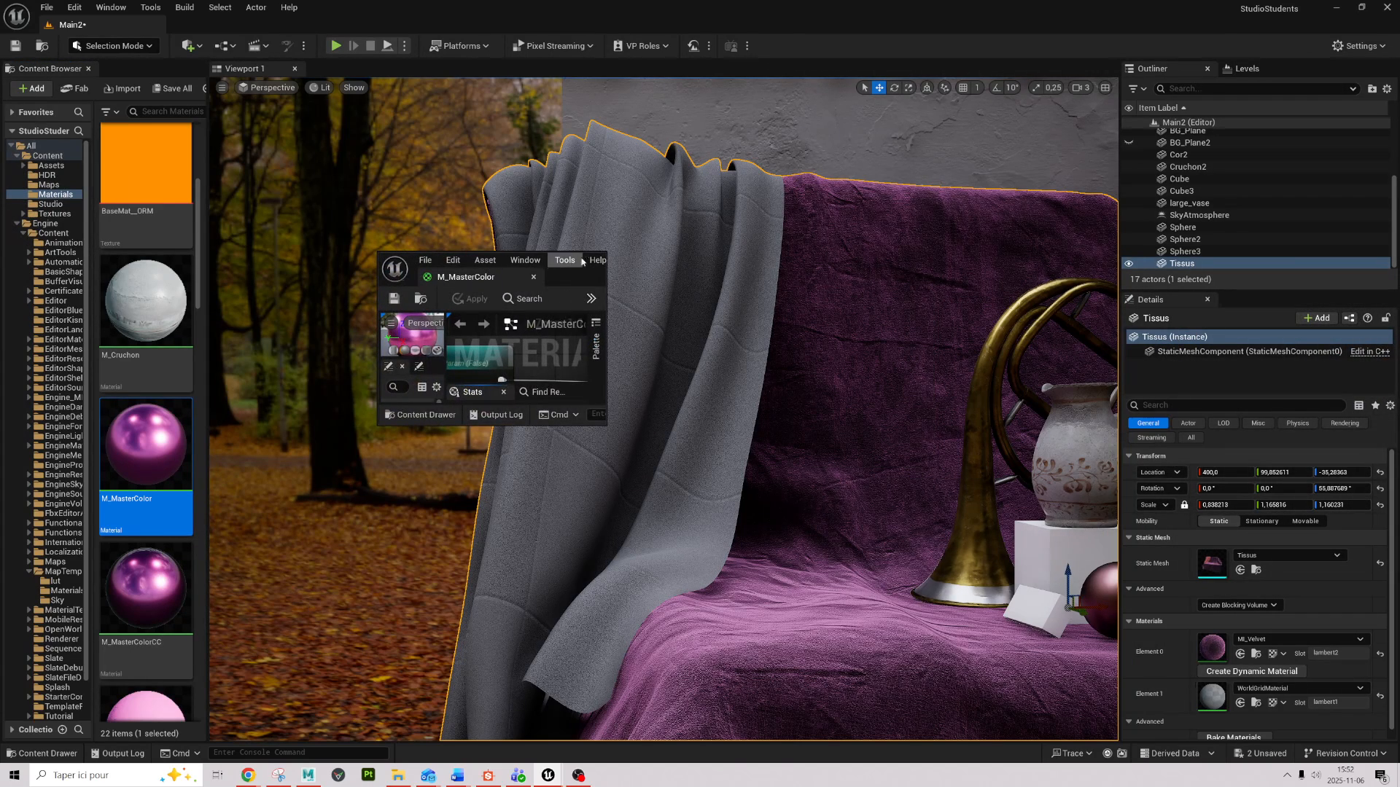
pyautogui.doubleClick(571, 280)
pyautogui.moveTo(569, 266); pyautogui.dragTo(997, 366, button='right')
pyautogui.scroll(-6, 709, 289)
pyautogui.moveTo(609, 310); pyautogui.dragTo(835, 360, button='right')
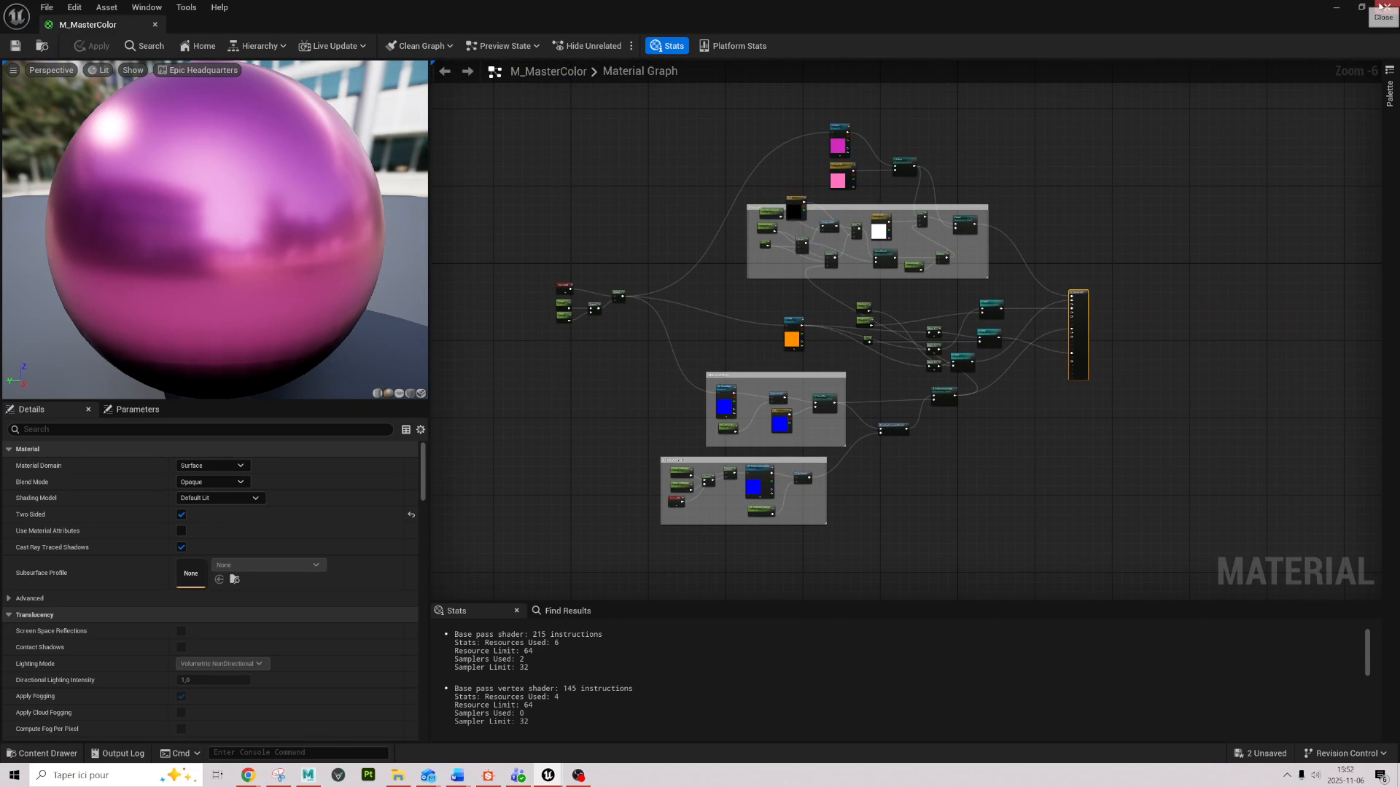
pyautogui.click(155, 26)
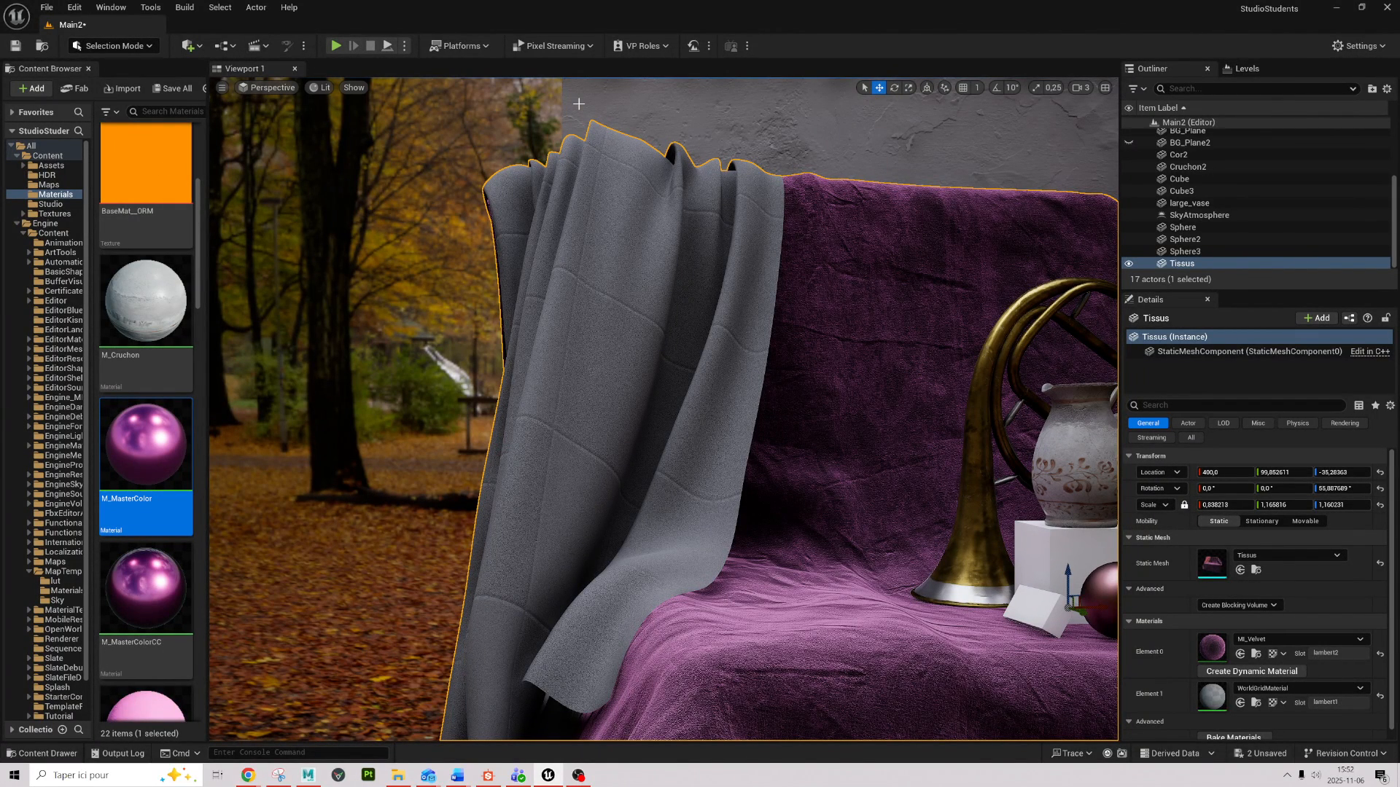
# Step: Create a material instance of M_MasterColor named MI_TissusBleu and assign it to Element 1 of the Tissus mesh
pyautogui.rightClick(129, 467)
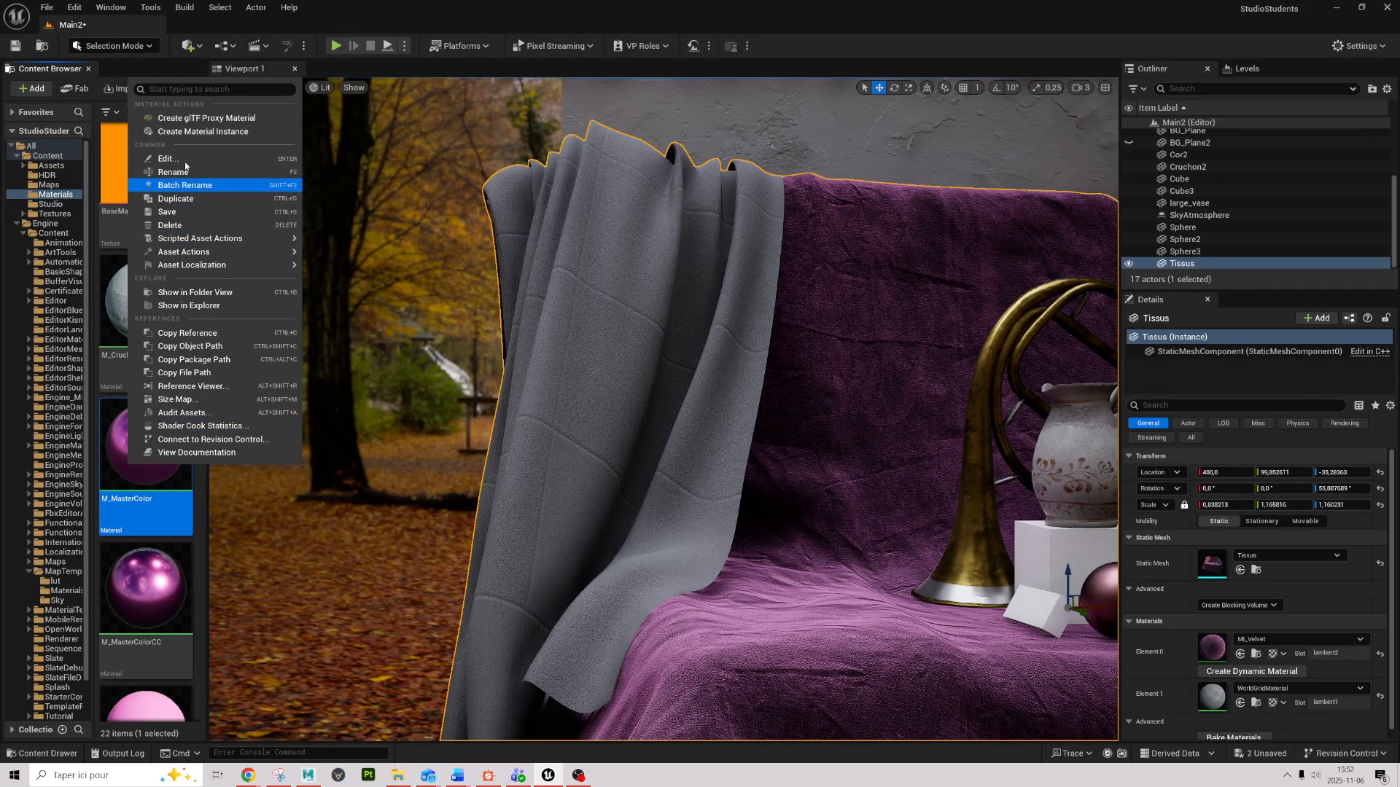
pyautogui.click(209, 132)
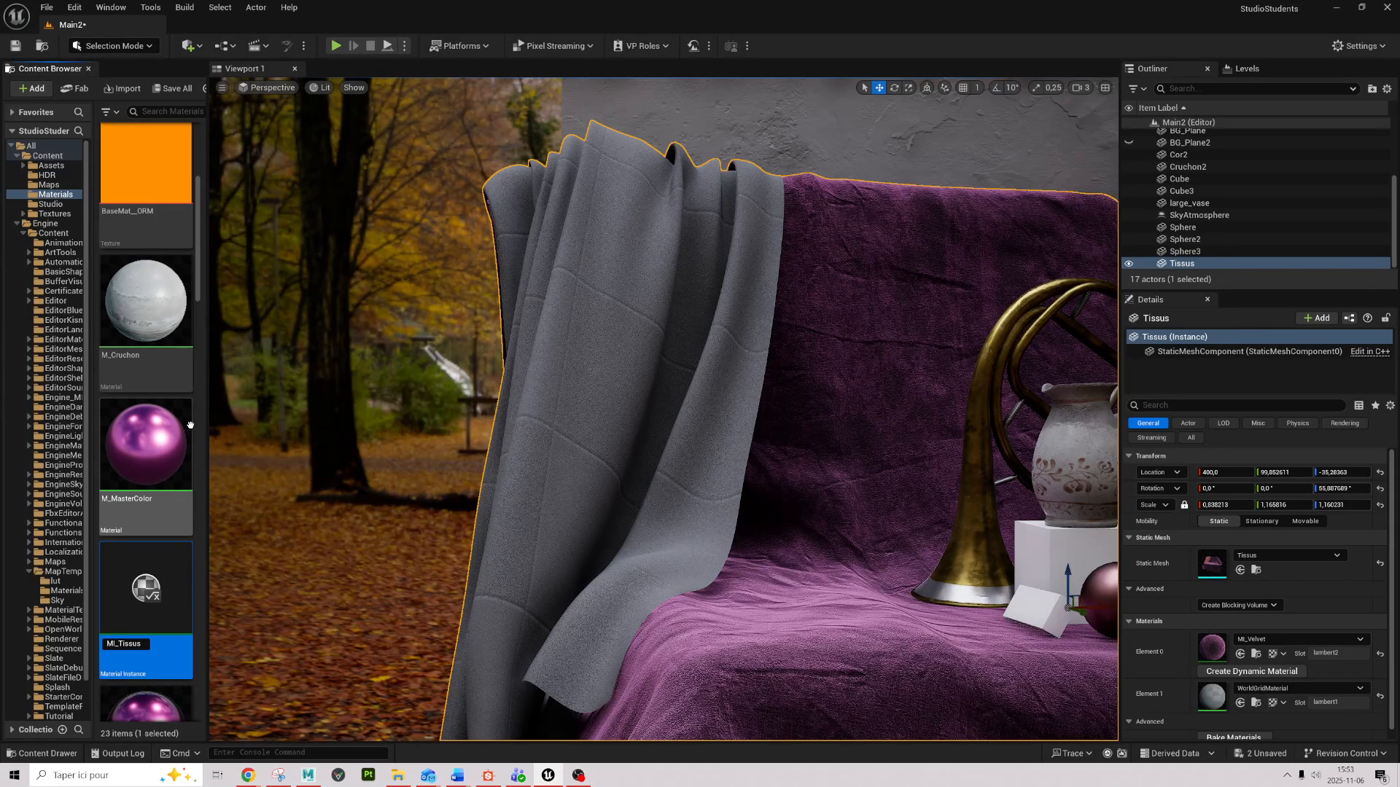
pyautogui.write('MI_TissusBleu')
pyautogui.press('Return')
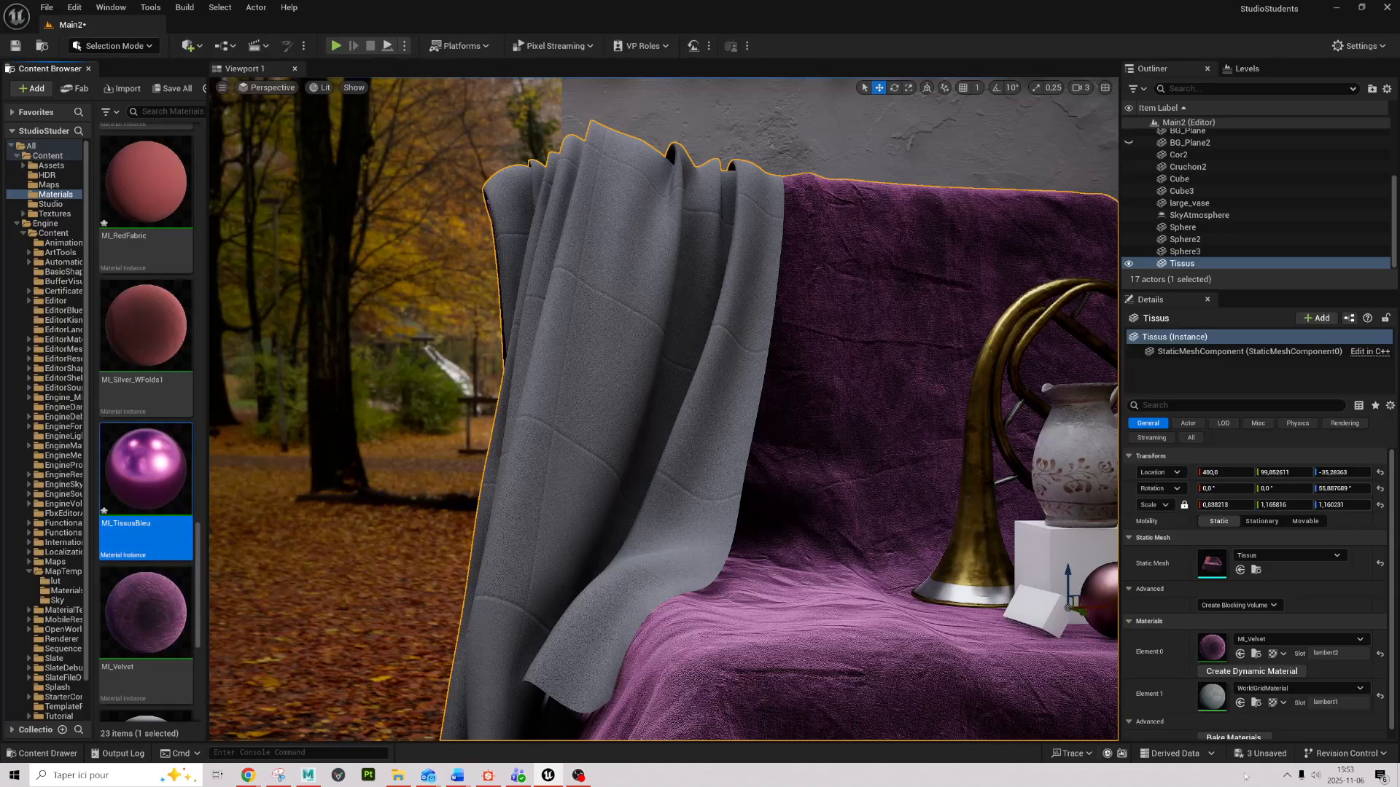
pyautogui.click(1240, 702)
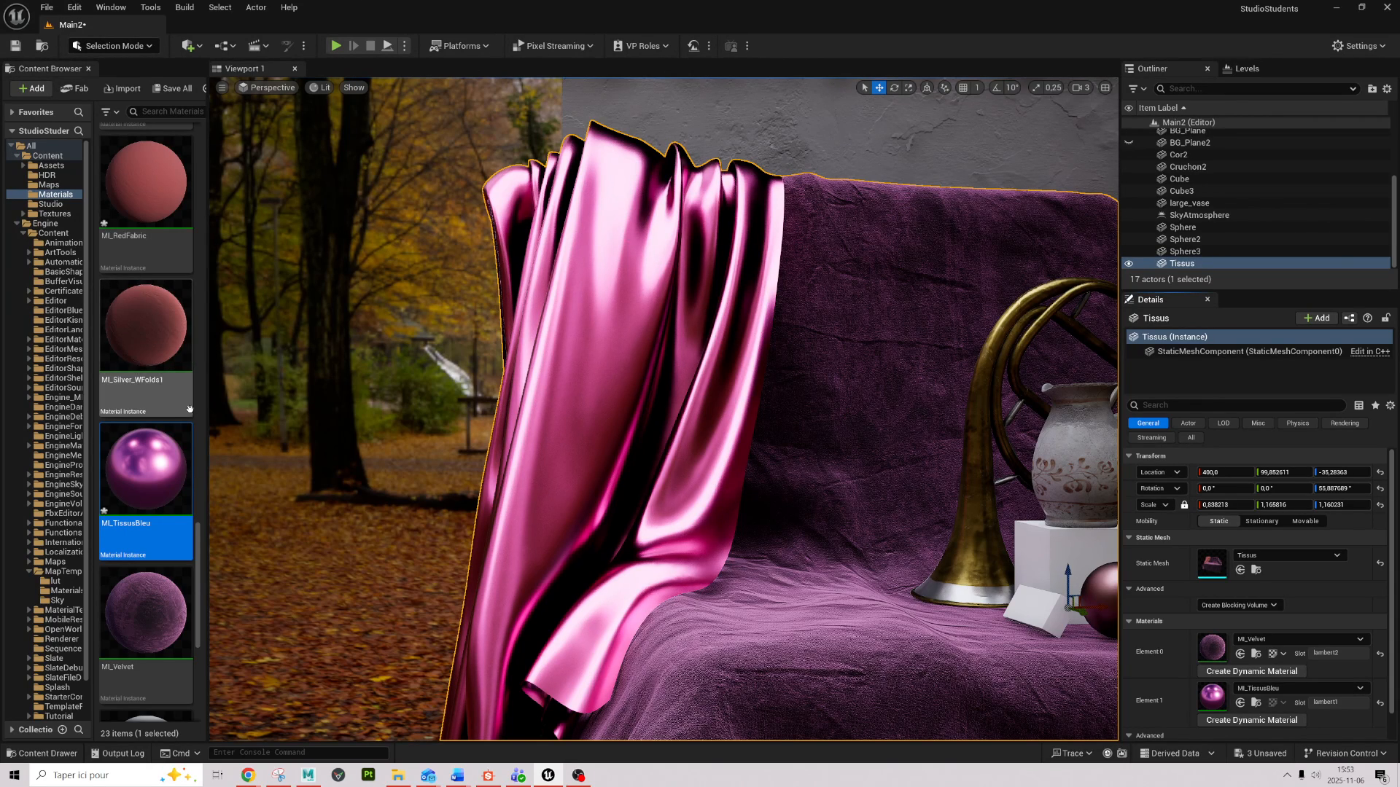
# Step: Open MI_TissusBleu for editing and dock its window beside the level viewport on the right half of the screen
pyautogui.doubleClick(151, 498)
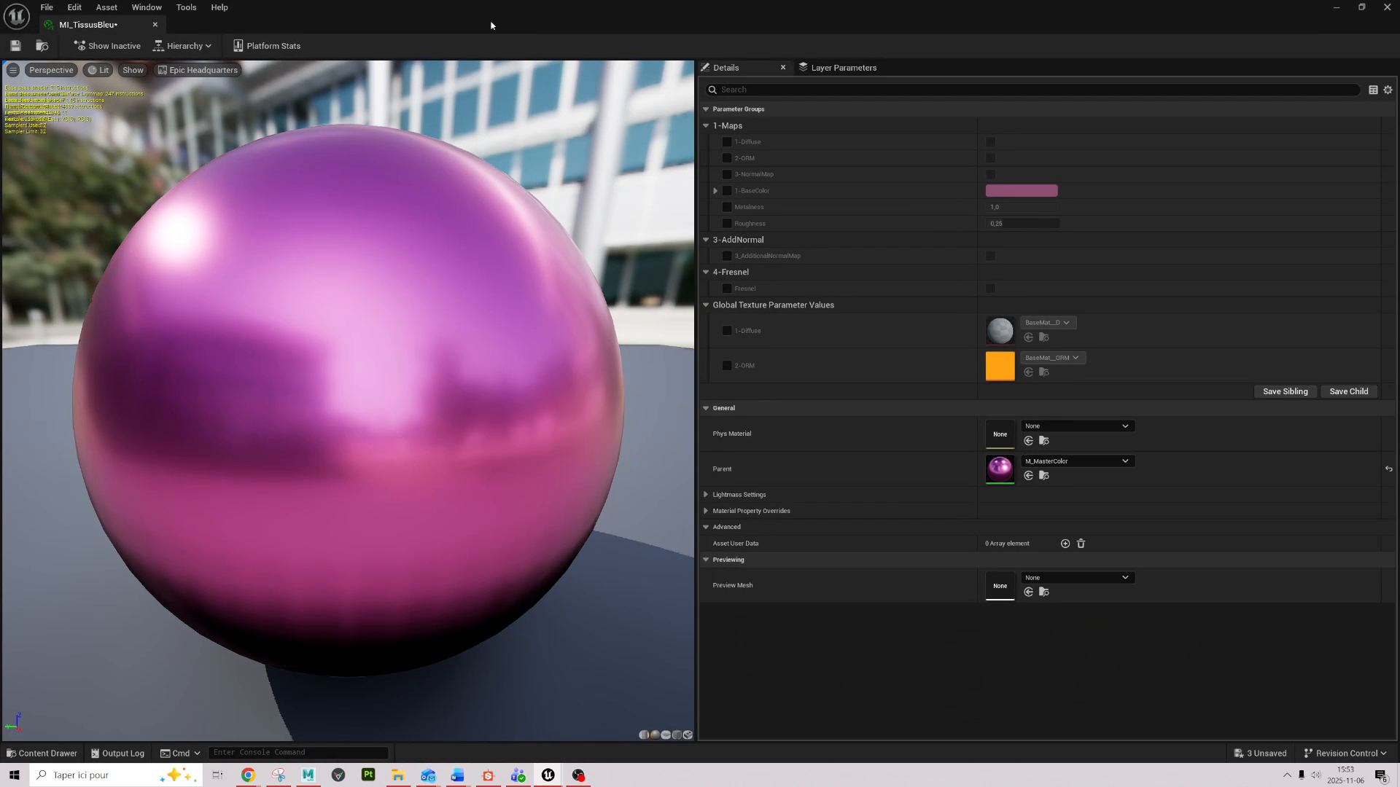
pyautogui.moveTo(691, 25); pyautogui.dragTo(1076, 255)
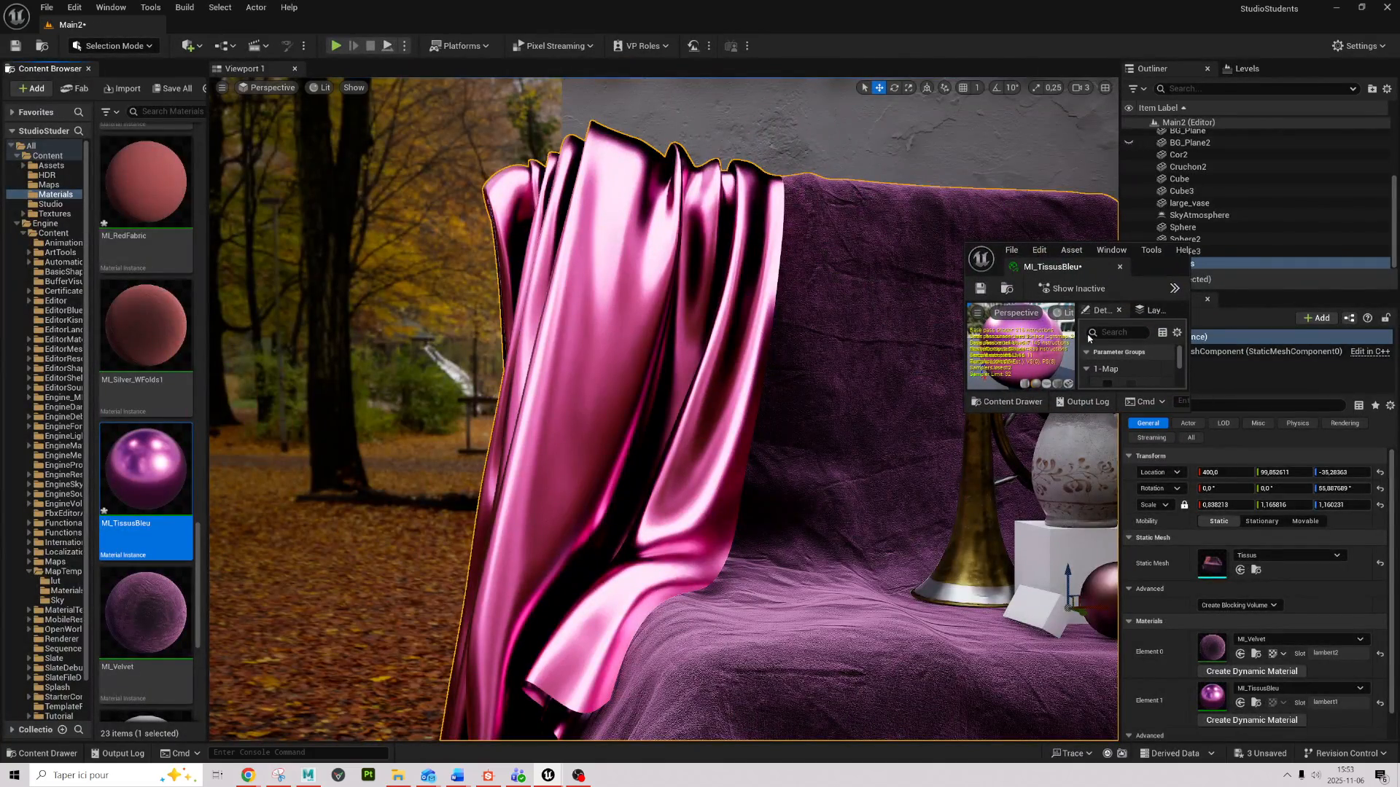
pyautogui.press('super+Right')
pyautogui.click(667, 245)
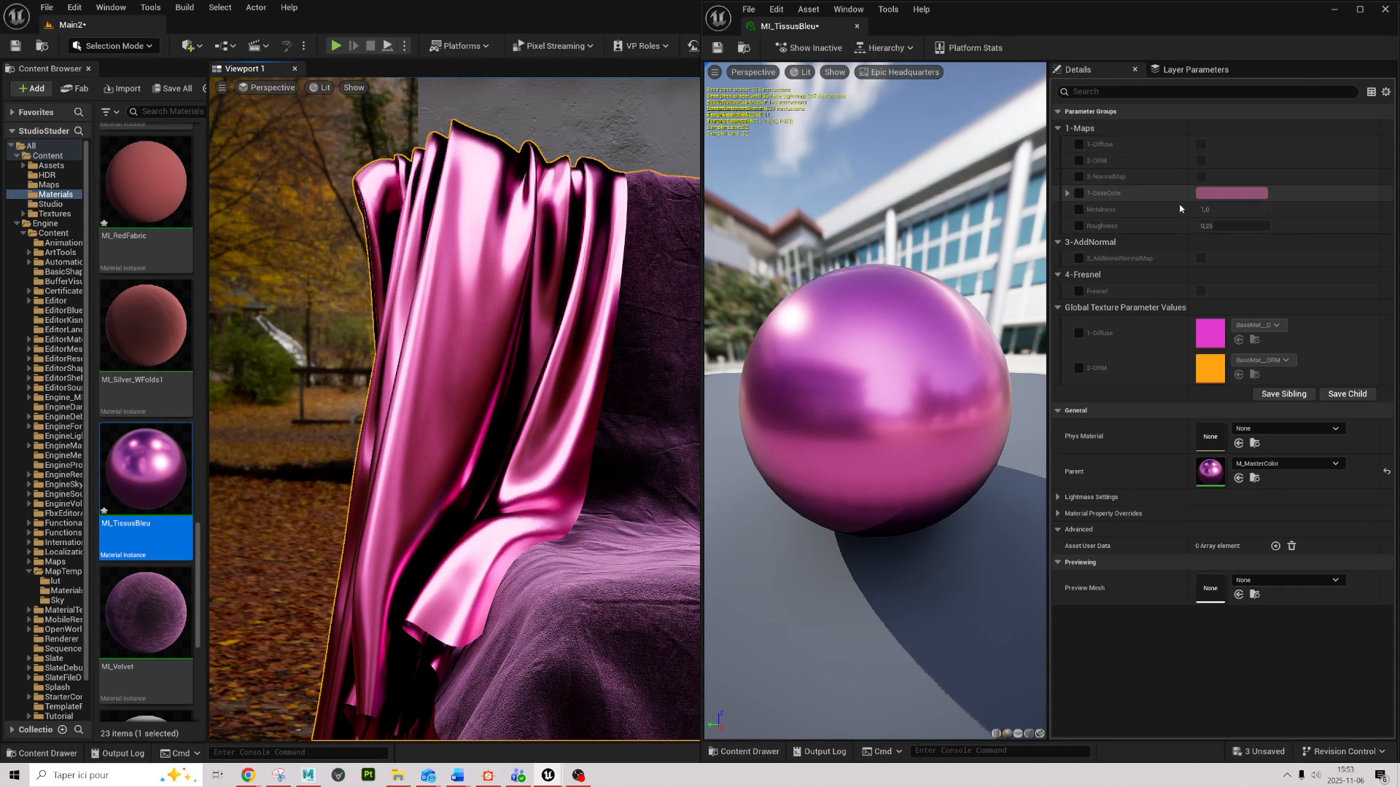
# Step: Enable the base colour, metalness and roughness overrides, setting metalness to 0 and roughness to 1
pyautogui.click(1080, 194)
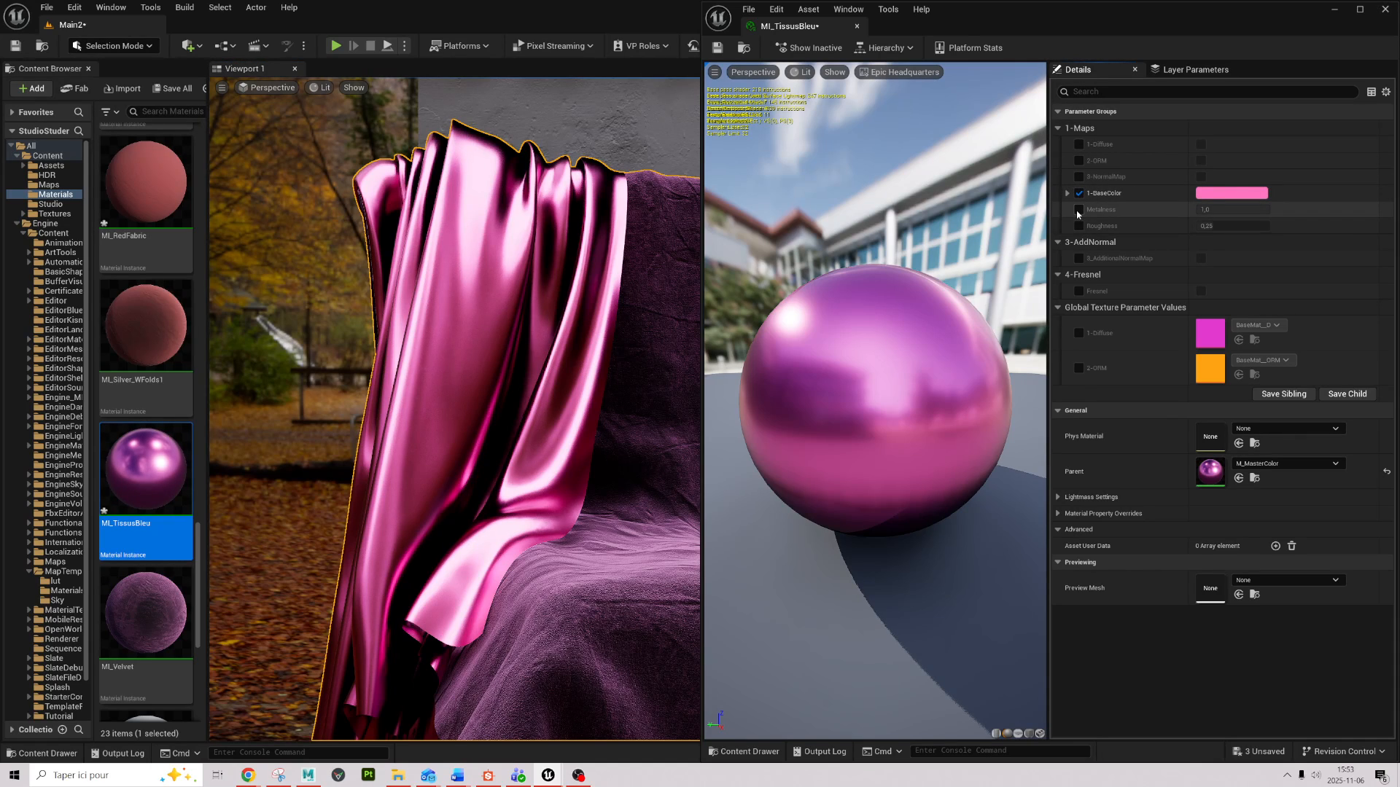
pyautogui.moveTo(1237, 213); pyautogui.dragTo(1241, 210)
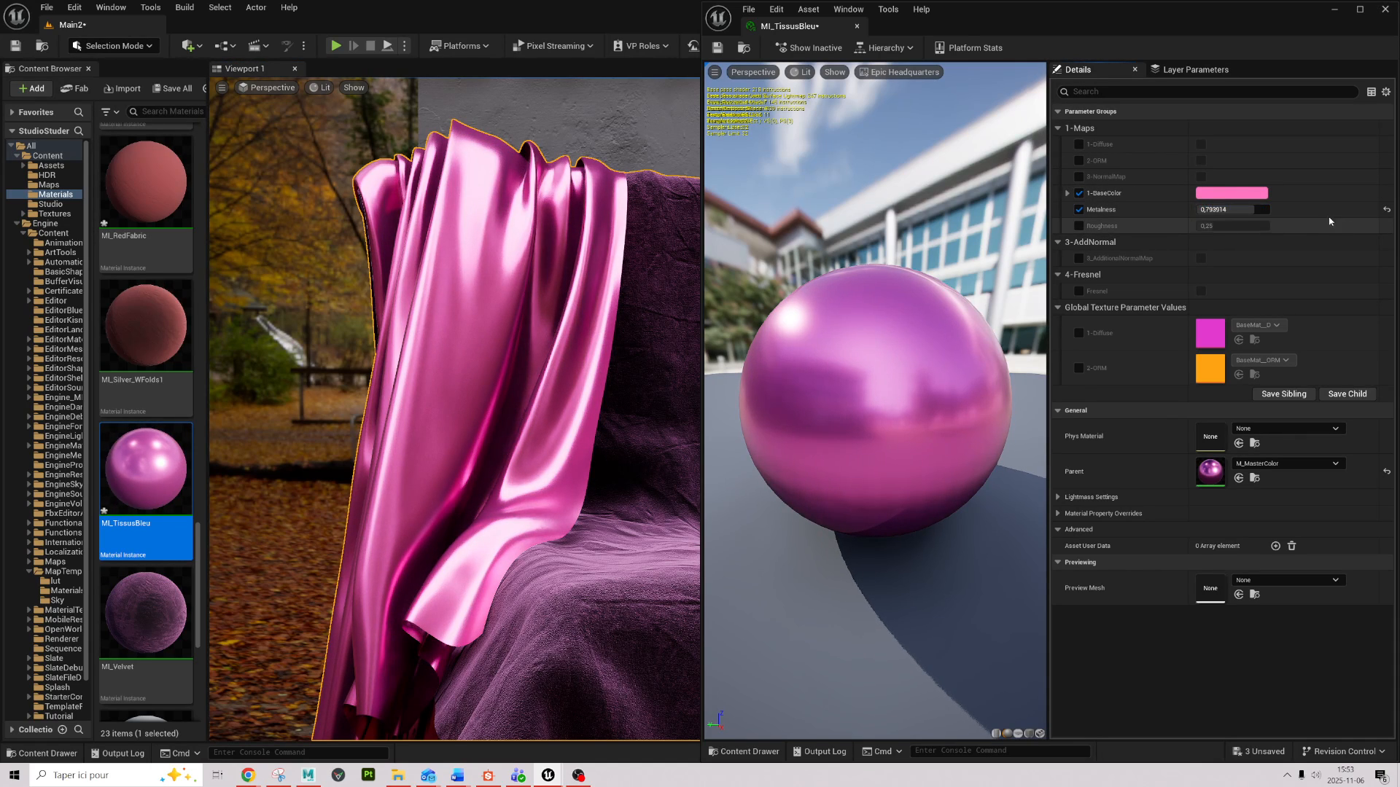
pyautogui.write('0')
pyautogui.press('Return')
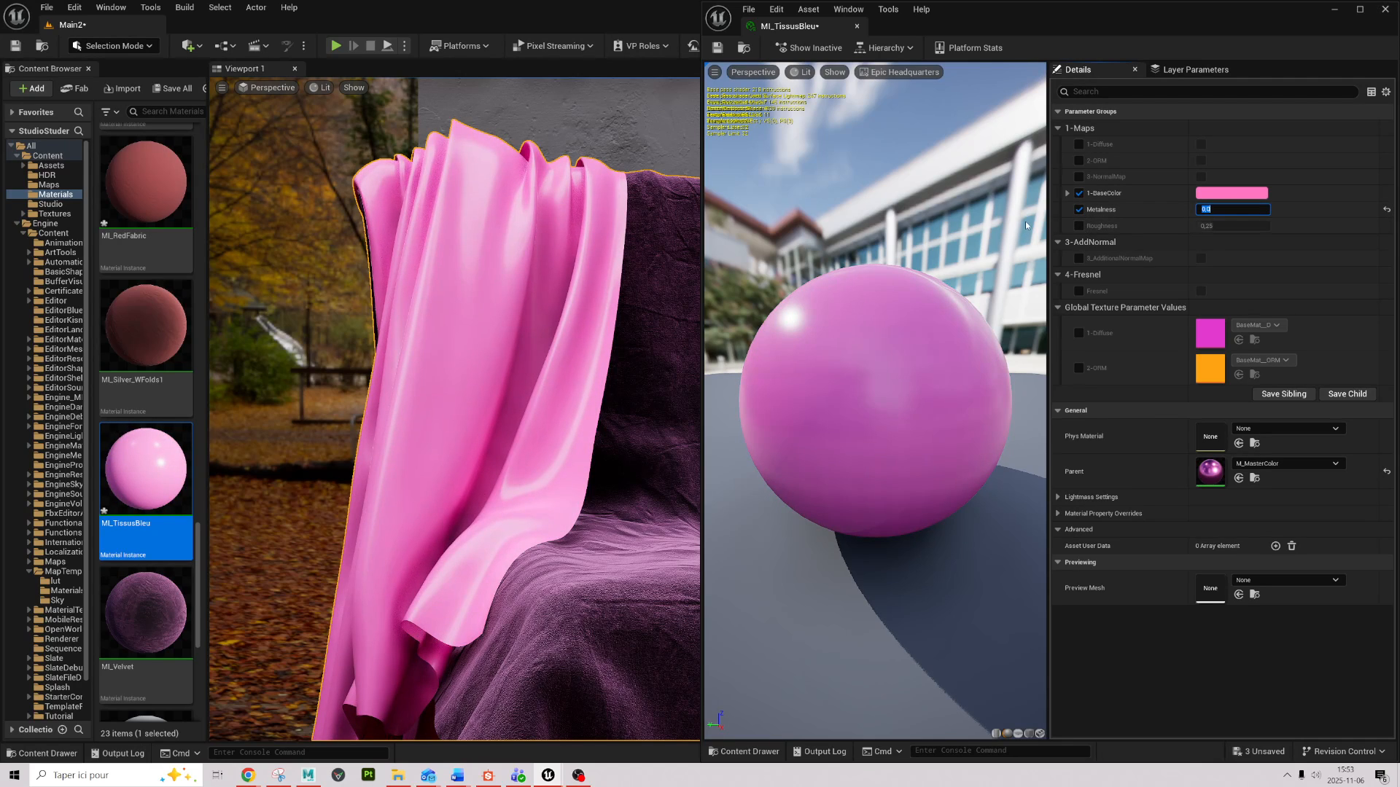
pyautogui.click(1079, 226)
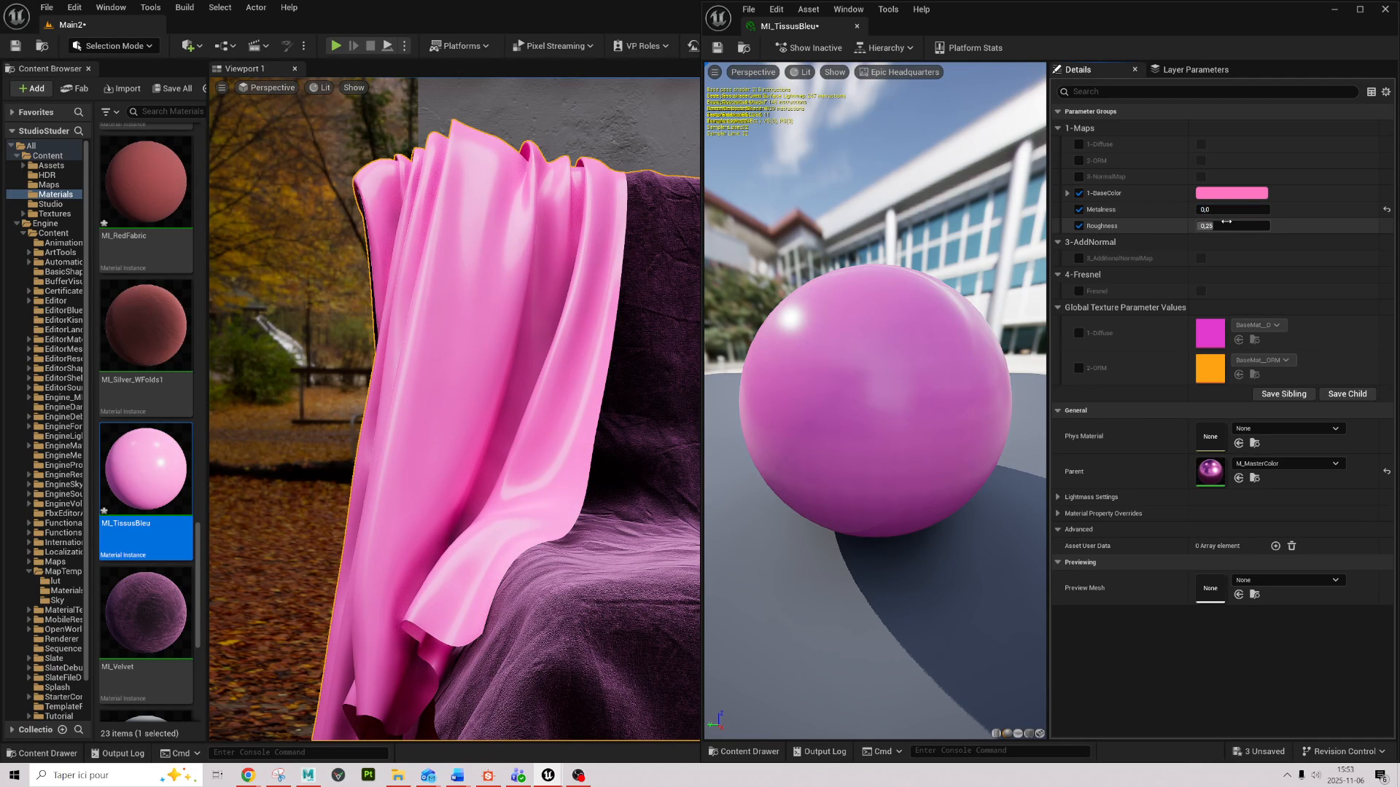
pyautogui.write('1')
pyautogui.press('Return')
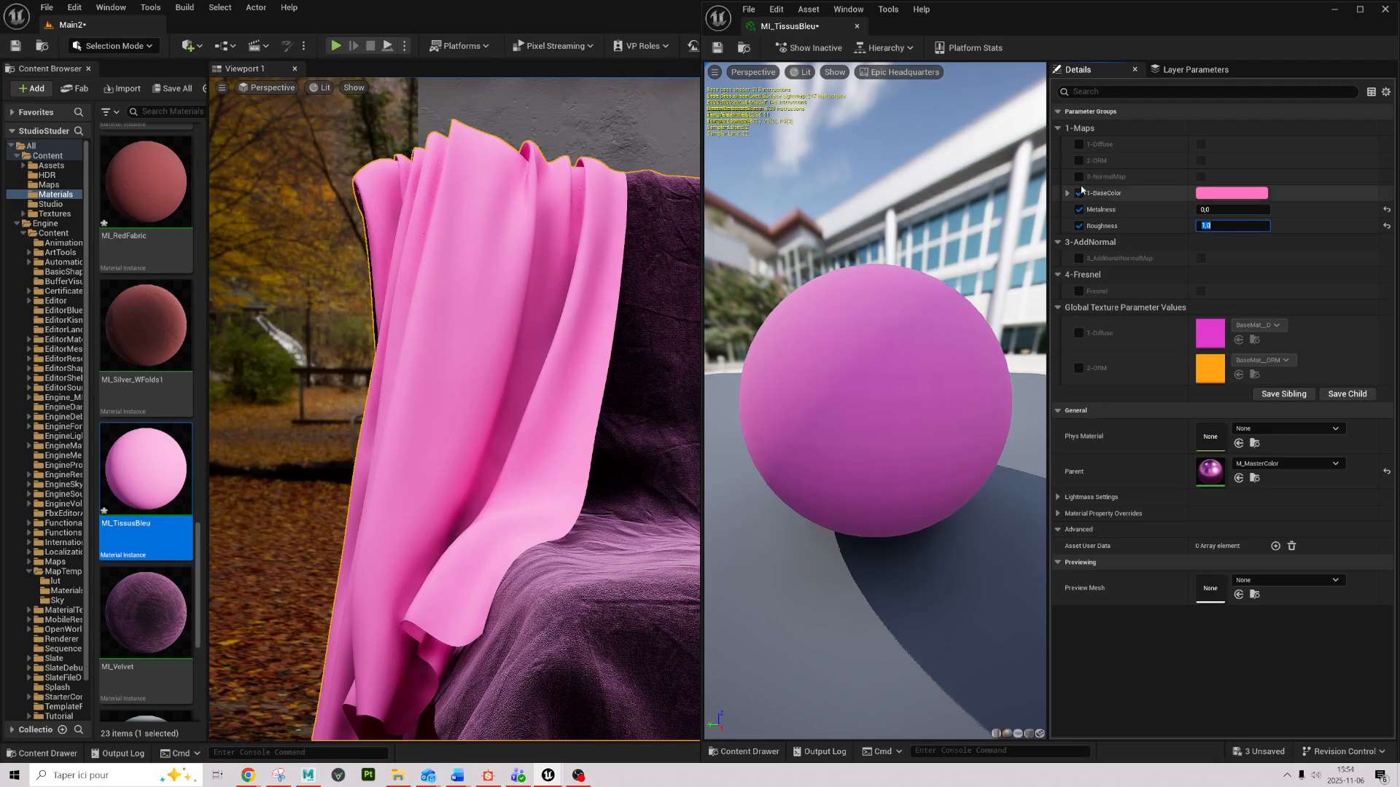
# Step: Enable the normal map in MI_TissusBleu and assign it the Tissus_N texture from the Textures/Tissus folder
pyautogui.click(1201, 177)
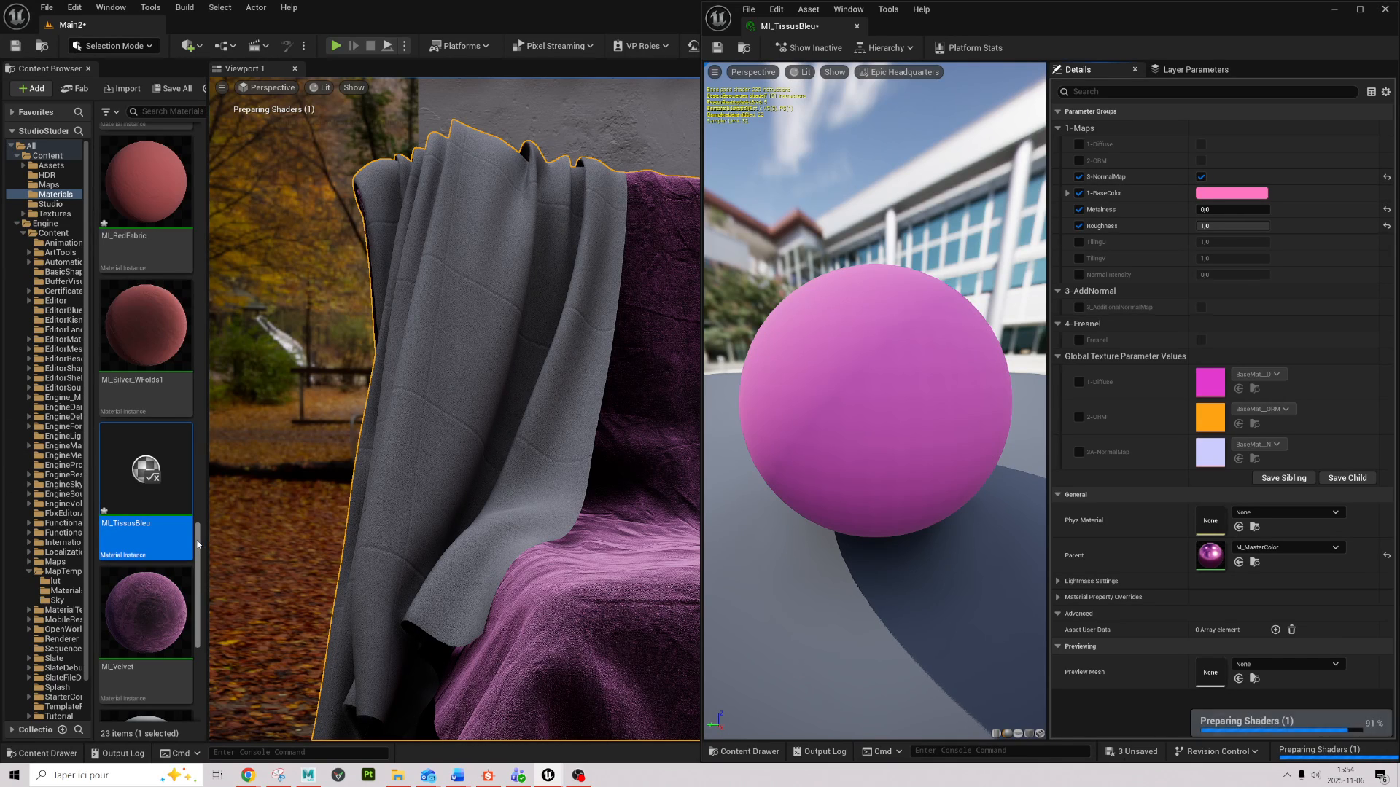
pyautogui.moveTo(197, 544); pyautogui.dragTo(198, 617)
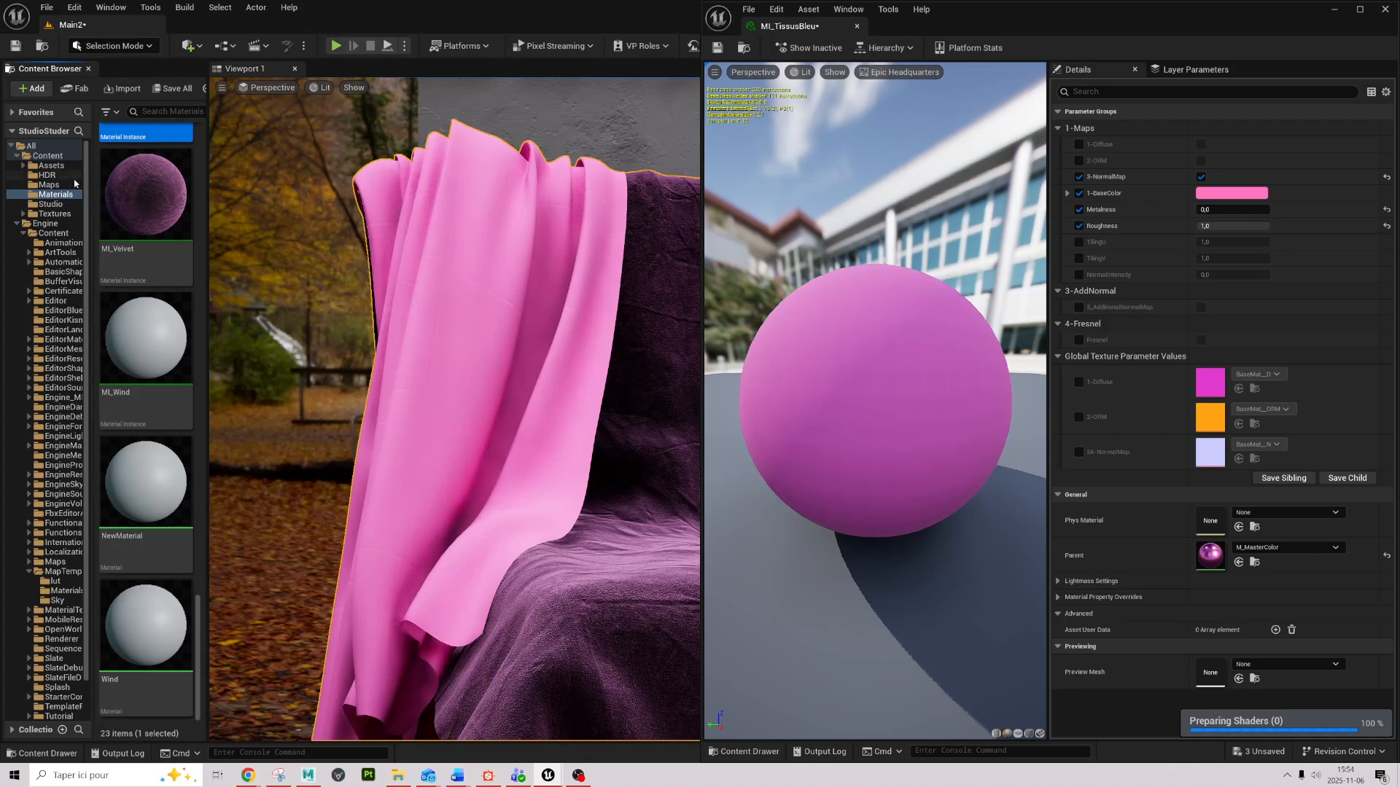
pyautogui.click(73, 214)
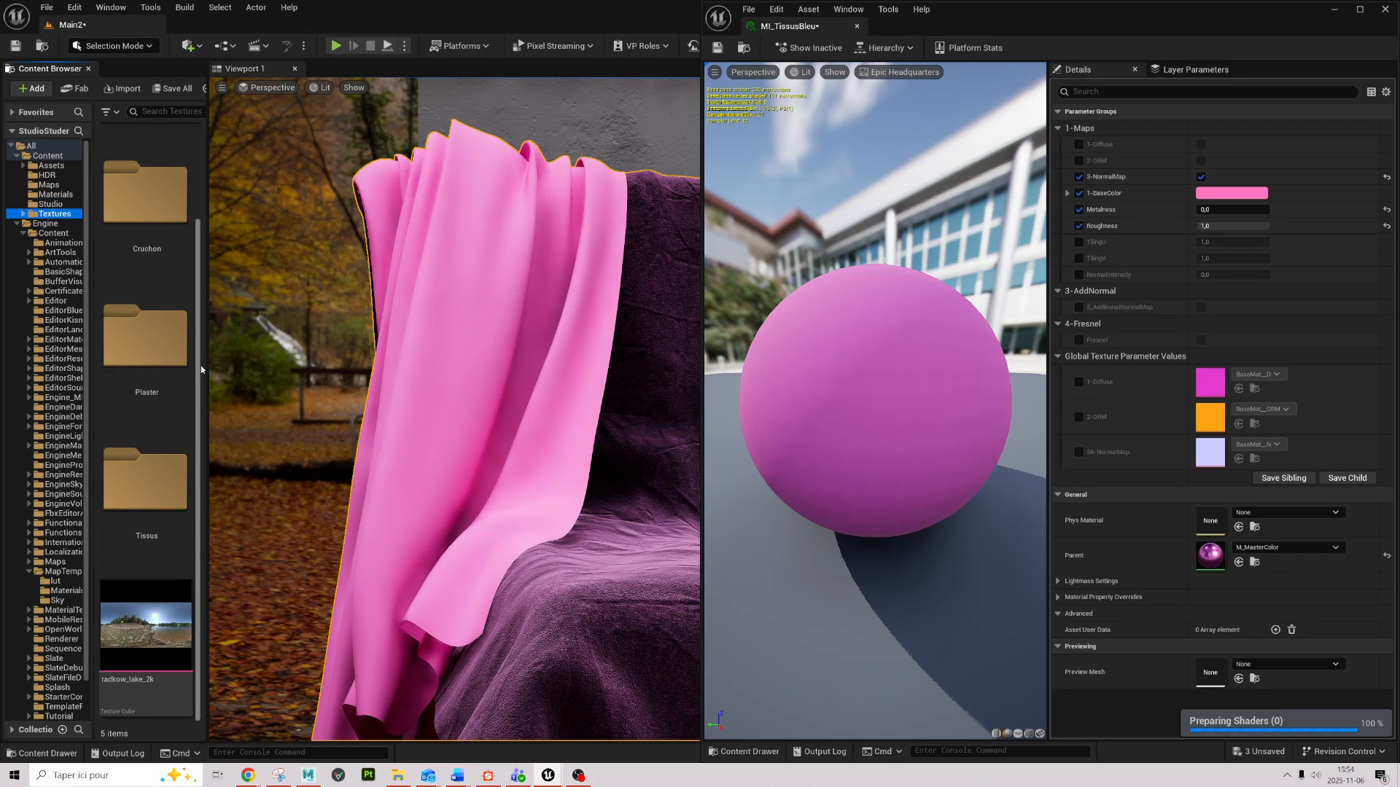
pyautogui.doubleClick(145, 481)
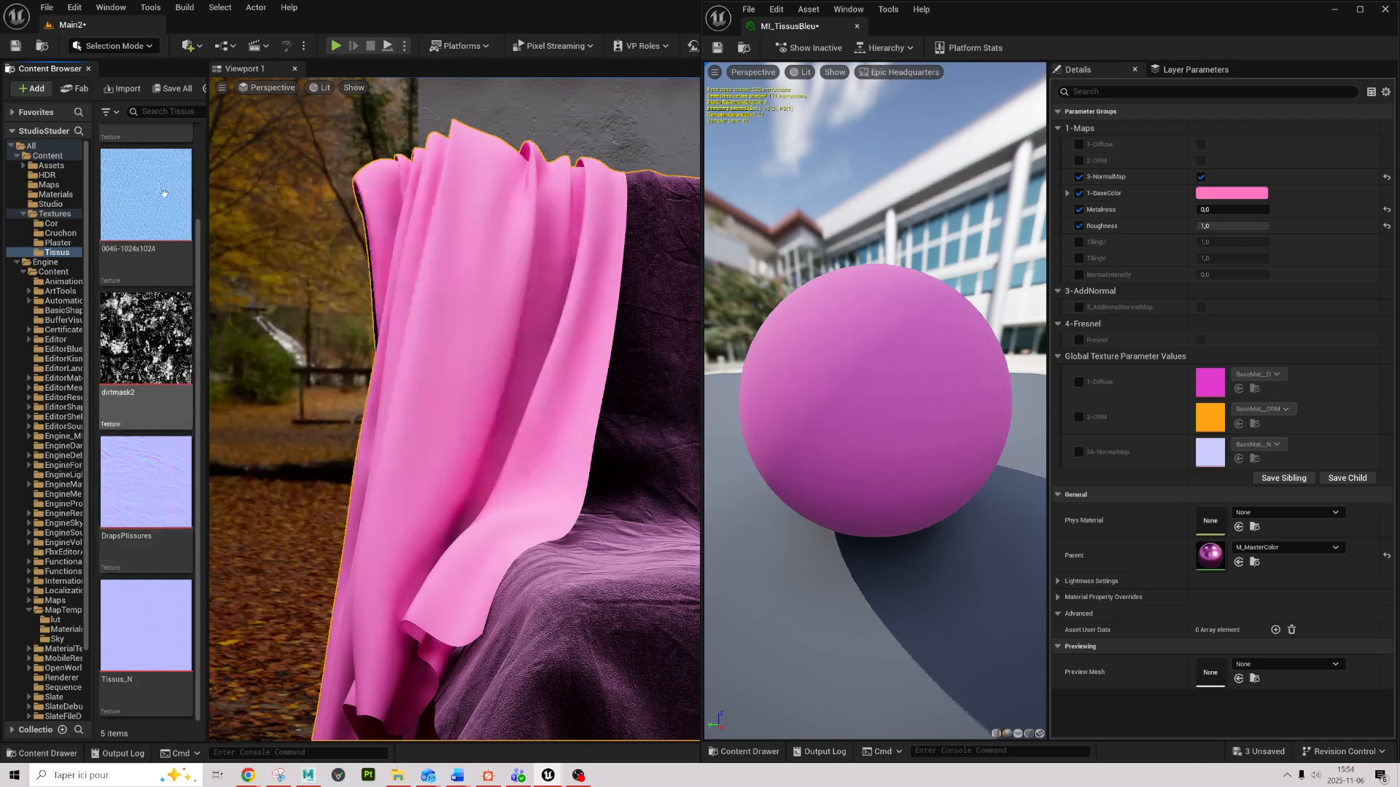
pyautogui.click(145, 627)
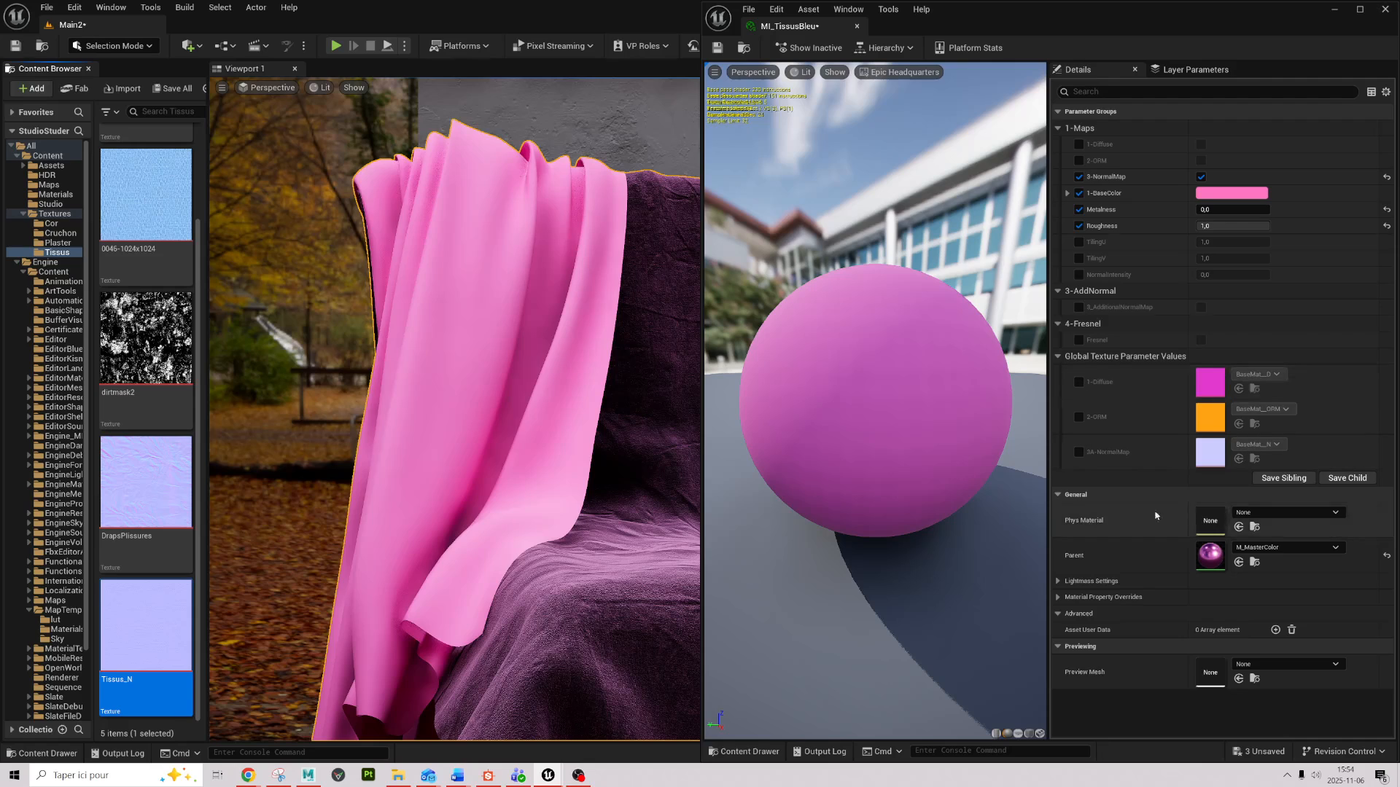
pyautogui.click(1238, 458)
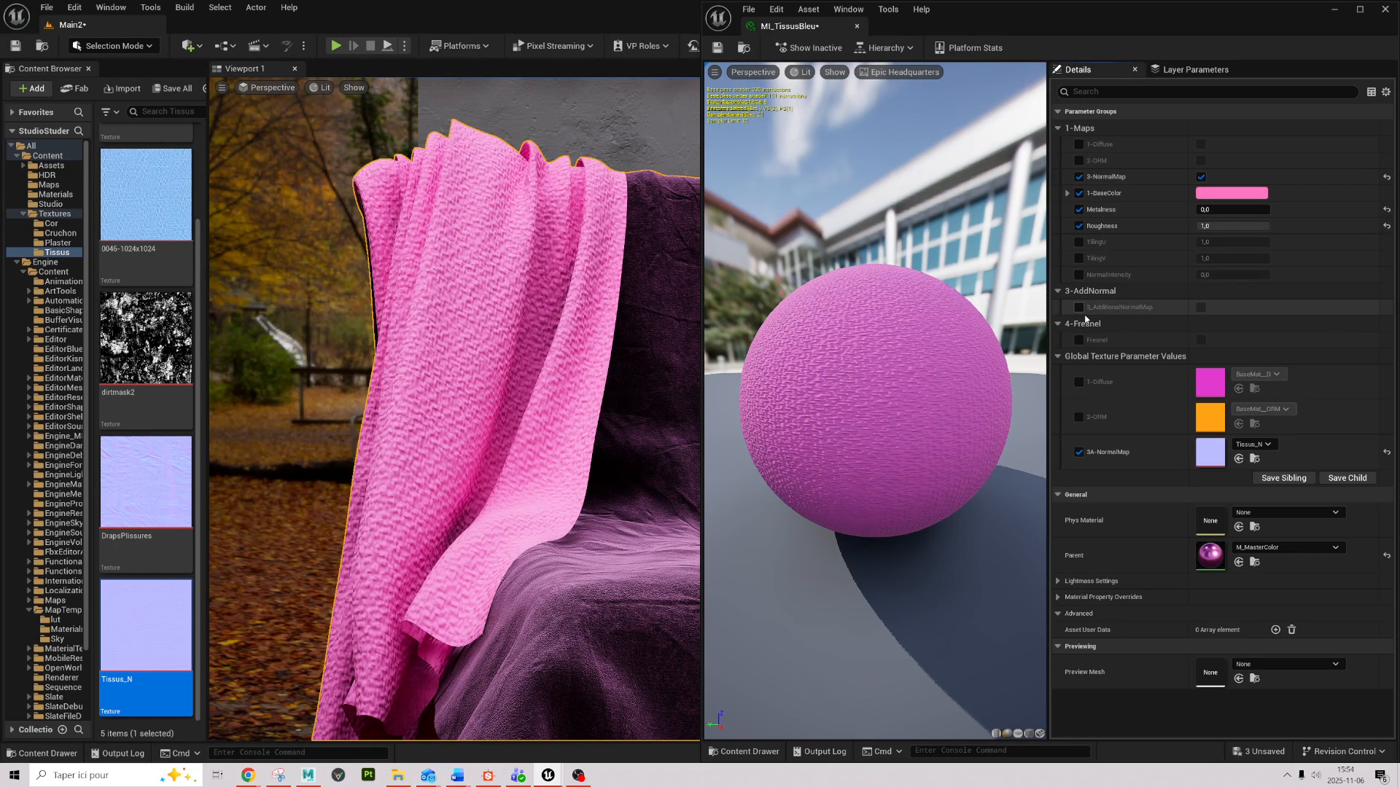
# Step: Enable the TilingU, TilingV and NormalIntensity overrides and set both tiling values to 25
pyautogui.click(1079, 242)
pyautogui.click(1080, 258)
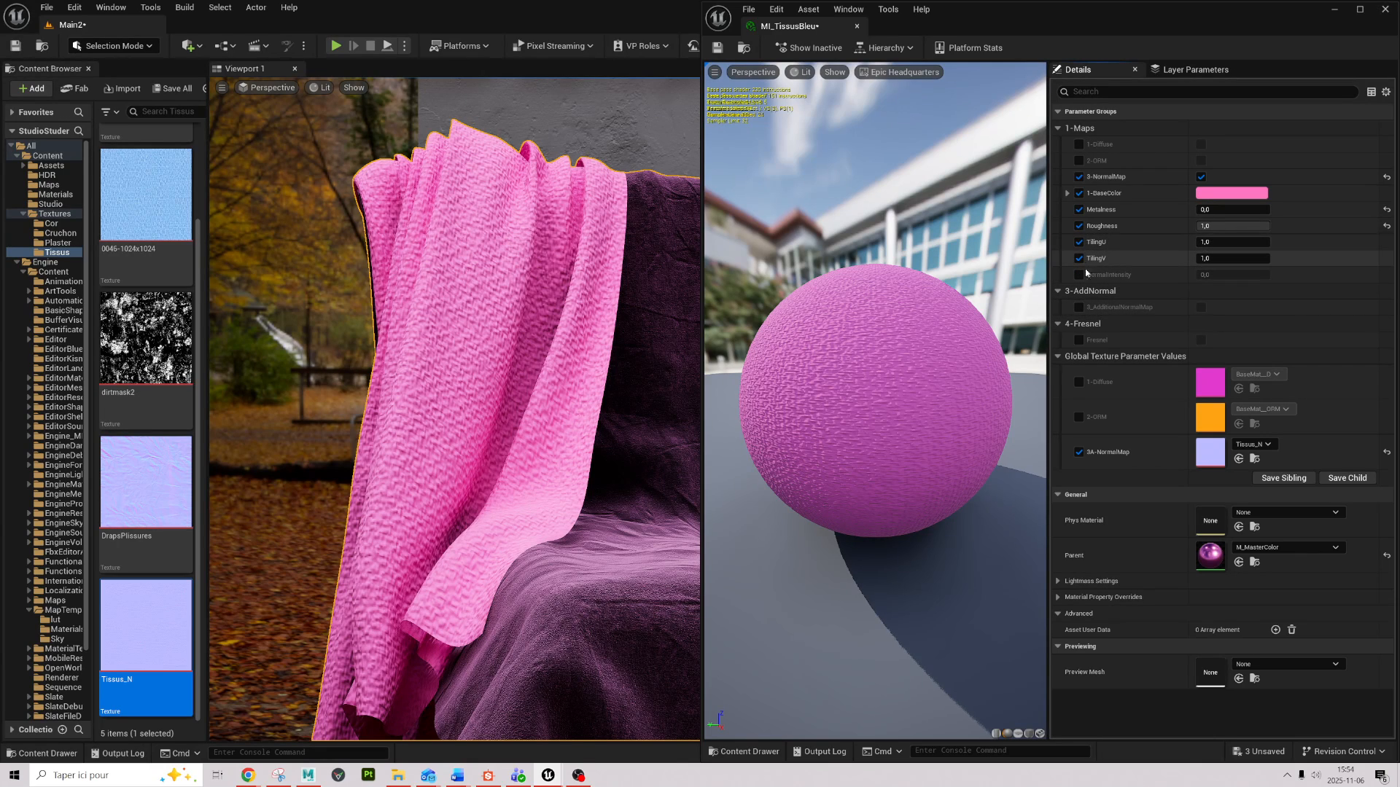
pyautogui.click(1080, 274)
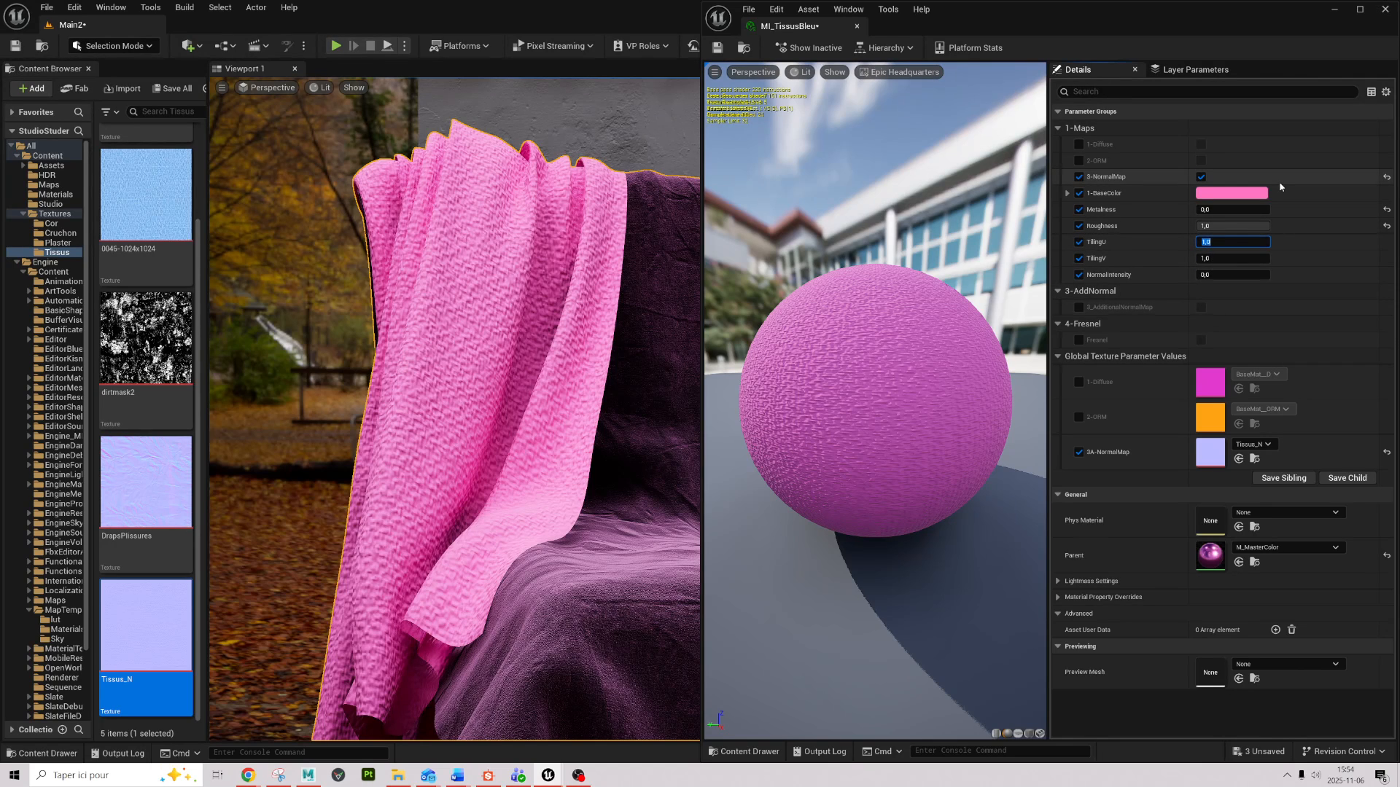
pyautogui.press('Tab')
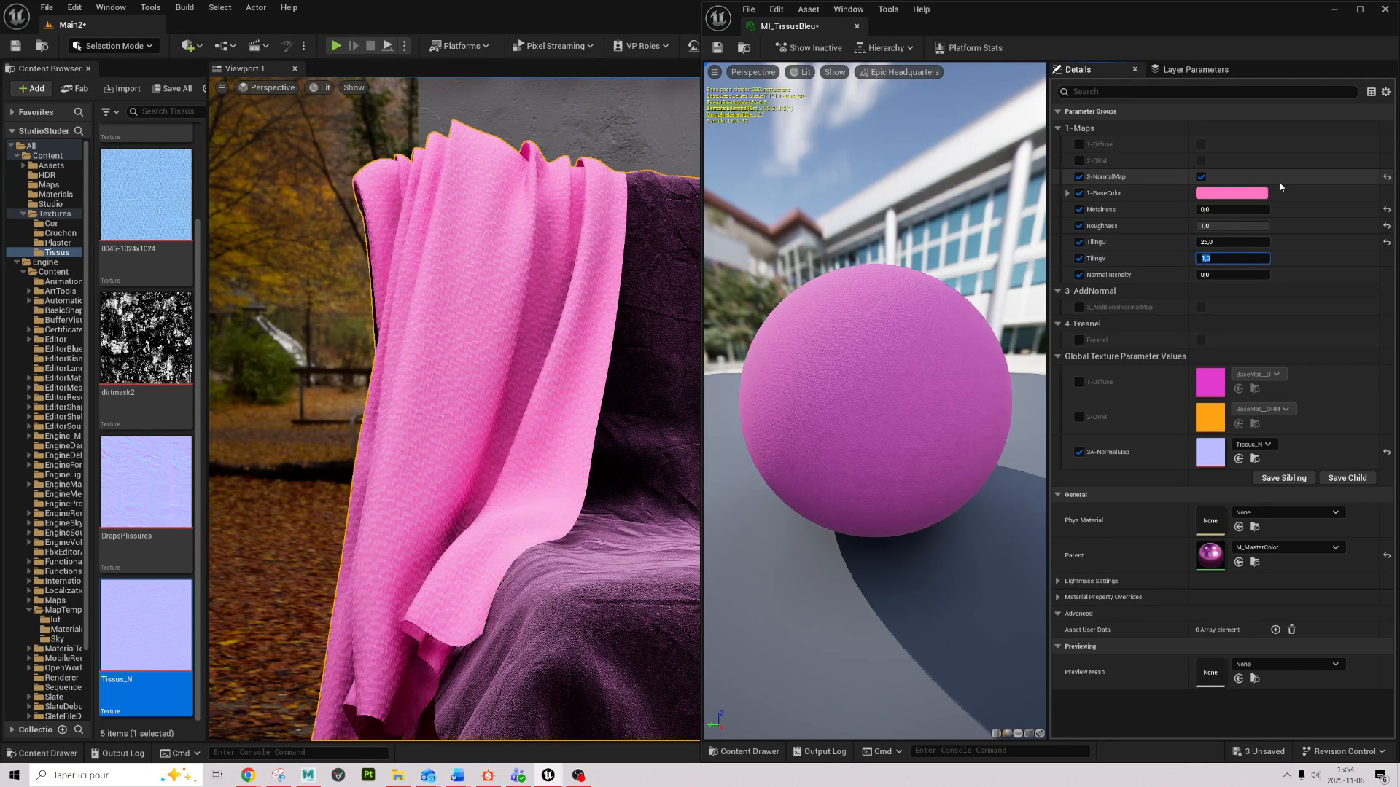
pyautogui.press('Return')
# Step: Examine the weave scale on the draped fabric up close from several angles
pyautogui.keyDown('alt'); pyautogui.moveTo(466, 379); pyautogui.dragTo(590, 360, button='right'); pyautogui.keyUp('alt')
pyautogui.keyDown('alt'); pyautogui.moveTo(361, 575); pyautogui.dragTo(401, 572, button='right'); pyautogui.keyUp('alt')
pyautogui.keyDown('alt'); pyautogui.moveTo(361, 575); pyautogui.dragTo(430, 568); pyautogui.keyUp('alt')
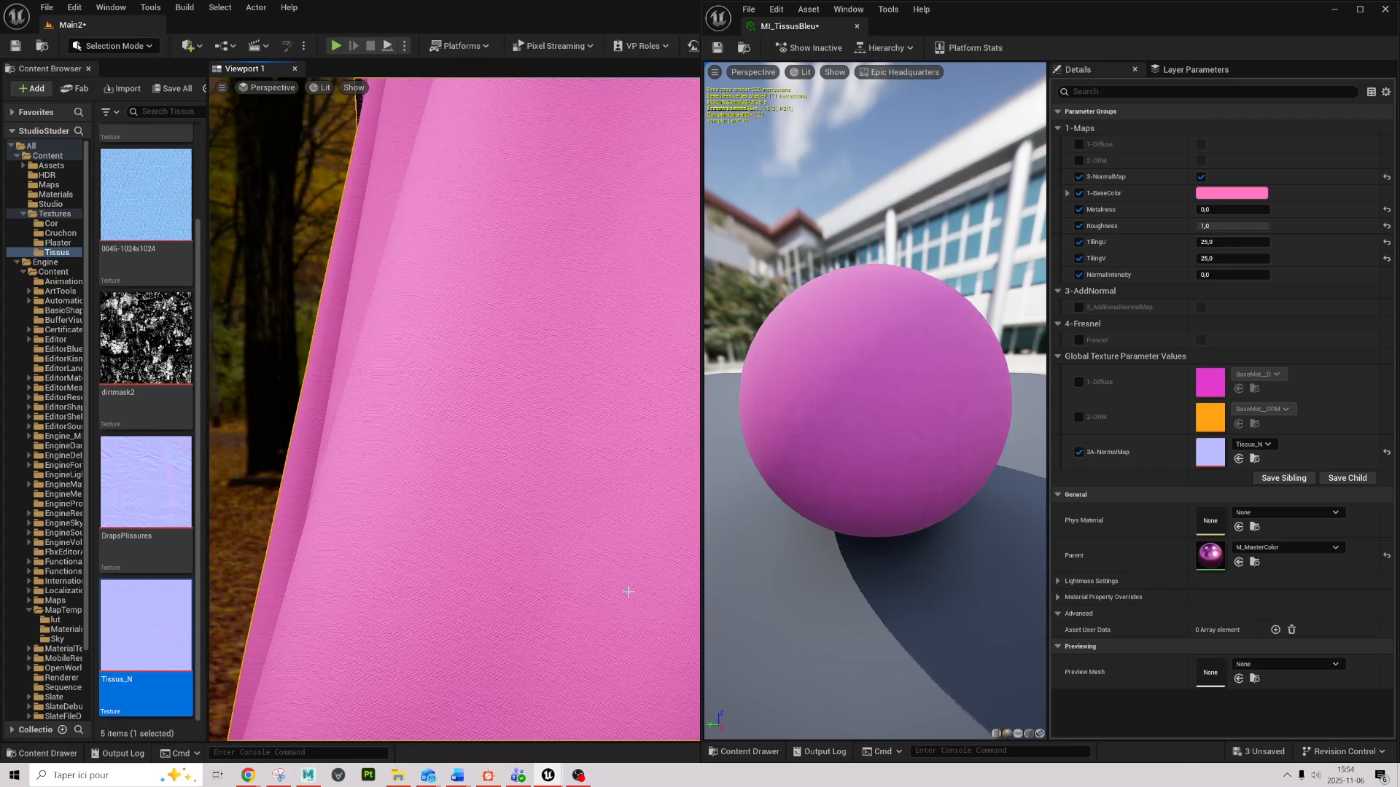
pyautogui.keyDown('alt'); pyautogui.moveTo(628, 591); pyautogui.dragTo(595, 612); pyautogui.keyUp('alt')
pyautogui.keyDown('alt'); pyautogui.moveTo(594, 613); pyautogui.dragTo(503, 612, button='right'); pyautogui.keyUp('alt')
pyautogui.keyDown('alt'); pyautogui.moveTo(503, 612); pyautogui.dragTo(430, 631); pyautogui.keyUp('alt')
pyautogui.keyDown('alt'); pyautogui.moveTo(431, 631); pyautogui.dragTo(510, 631, button='right'); pyautogui.keyUp('alt')
pyautogui.keyDown('alt'); pyautogui.moveTo(510, 630); pyautogui.dragTo(528, 631); pyautogui.keyUp('alt')
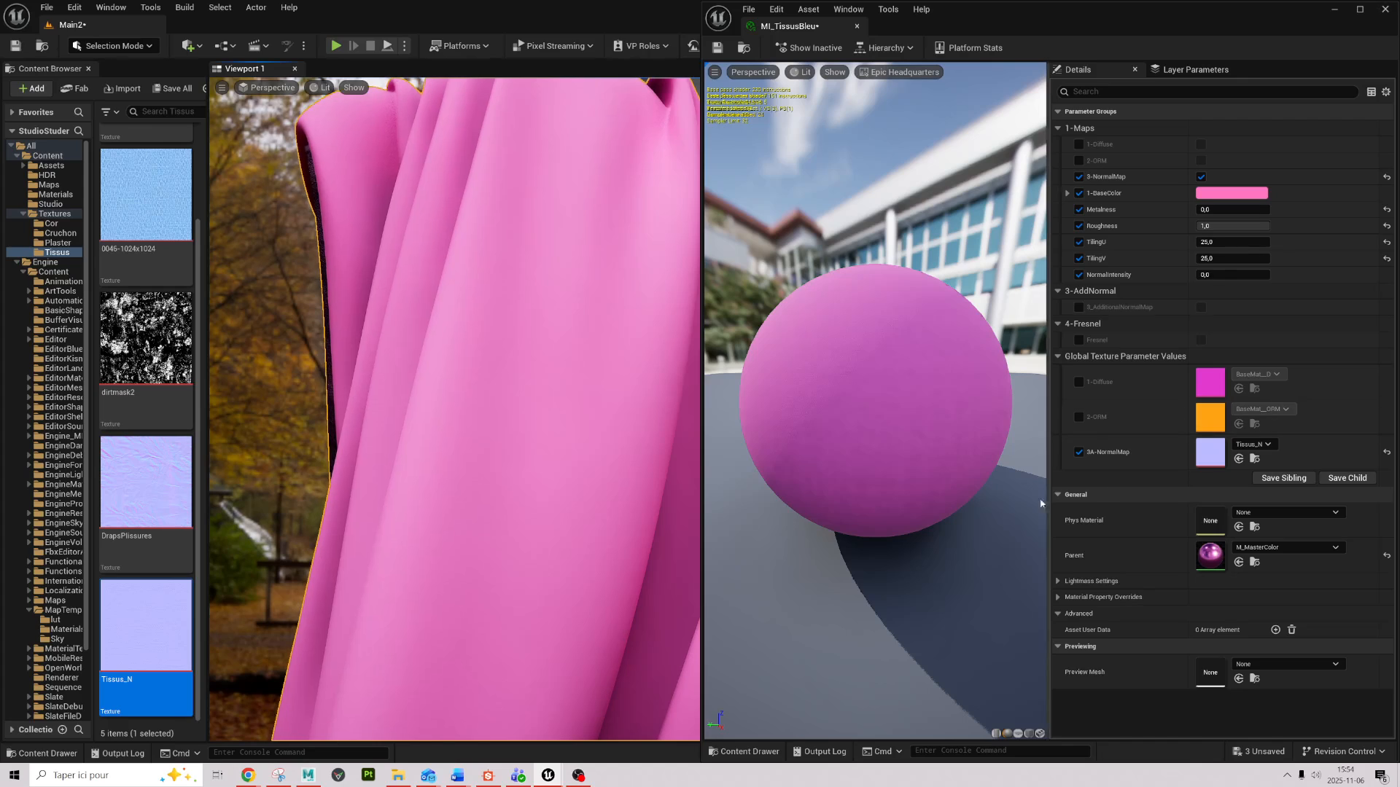
# Step: Set the normal map's TilingU and TilingV to 20
pyautogui.click(1223, 241)
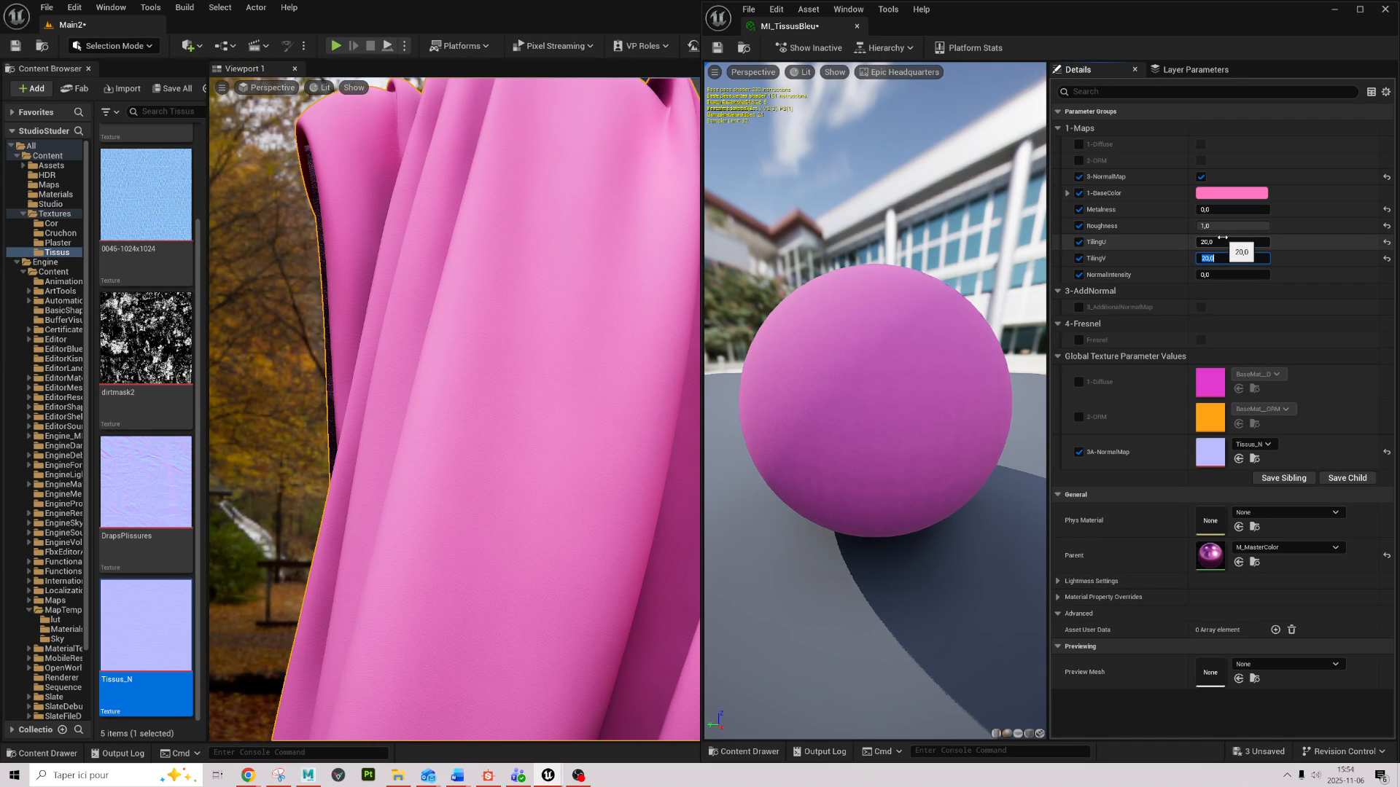
pyautogui.click(1223, 242)
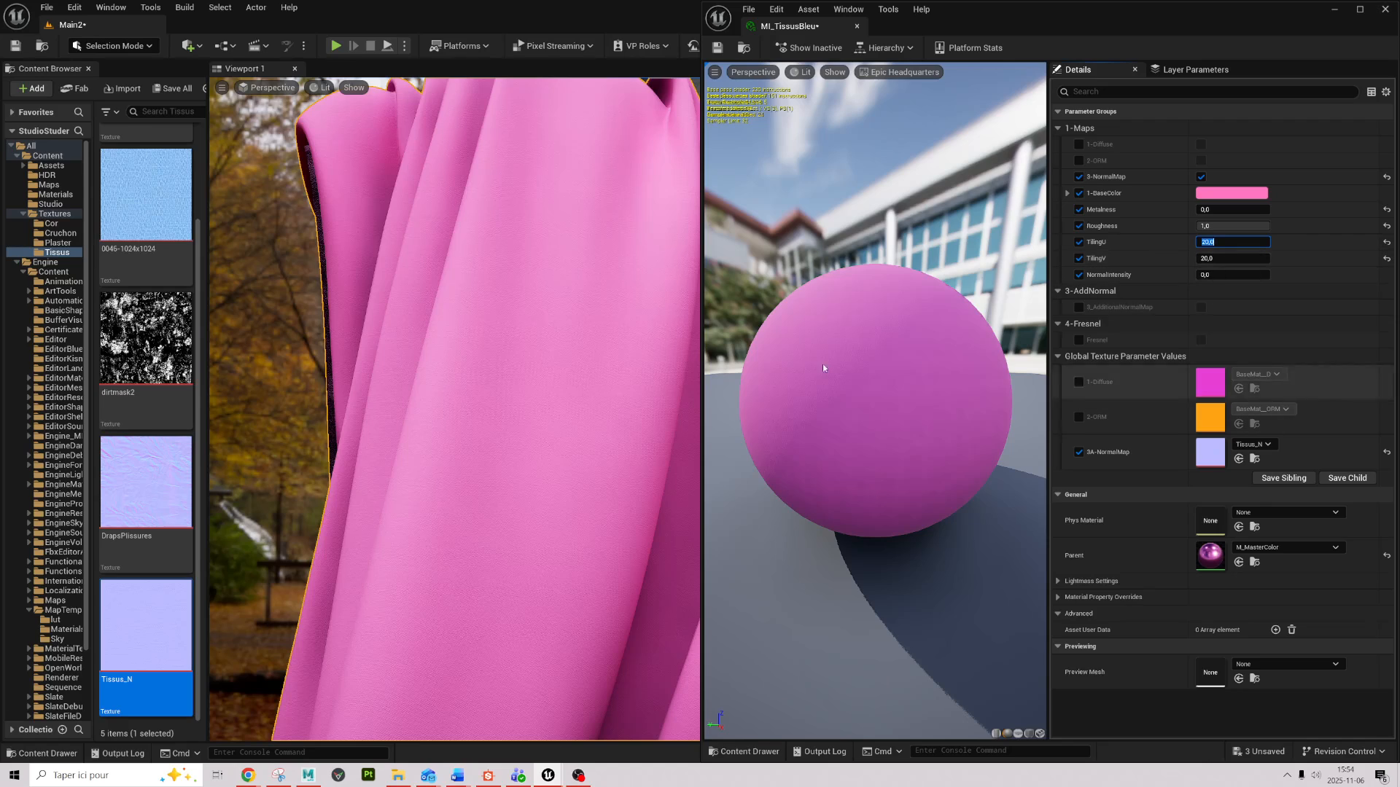
pyautogui.press('Tab')
pyautogui.press('Tab')
pyautogui.press('Tab')
pyautogui.press('Tab')
pyautogui.press('Tab')
pyautogui.press('Tab')
pyautogui.press('Tab')
pyautogui.press('Tab')
pyautogui.press('Tab')
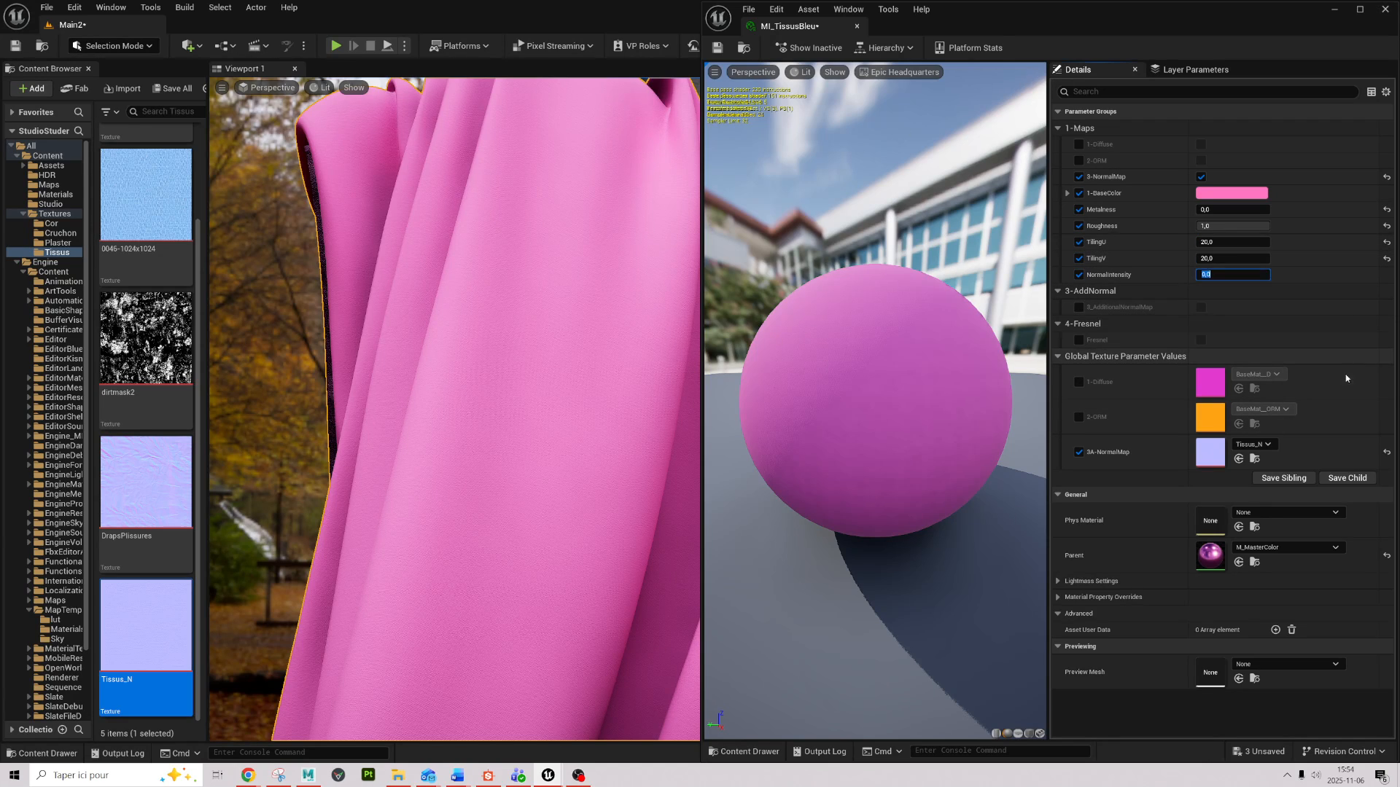
# Step: Enable the additional normal map and assign it the DrapsPlissures texture
pyautogui.click(1200, 308)
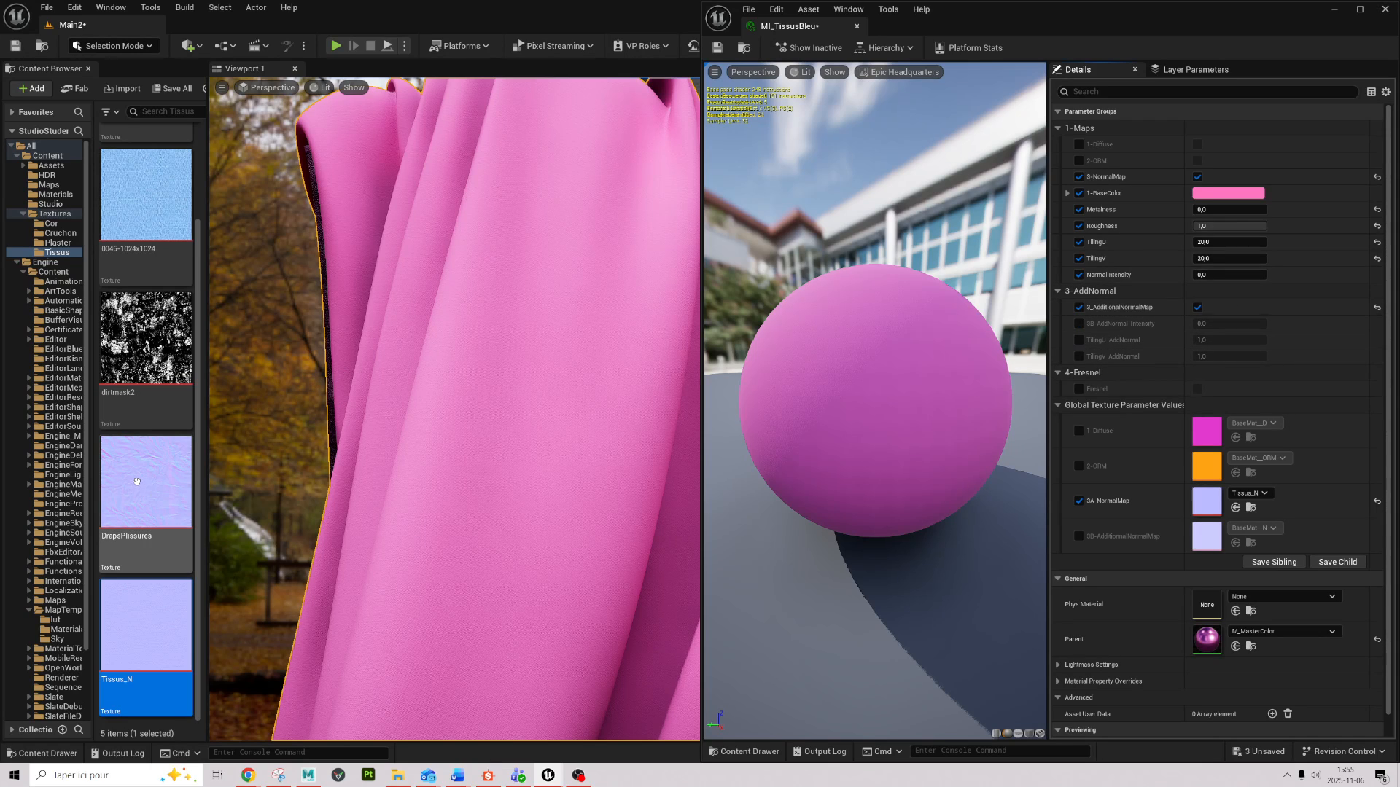
pyautogui.click(146, 510)
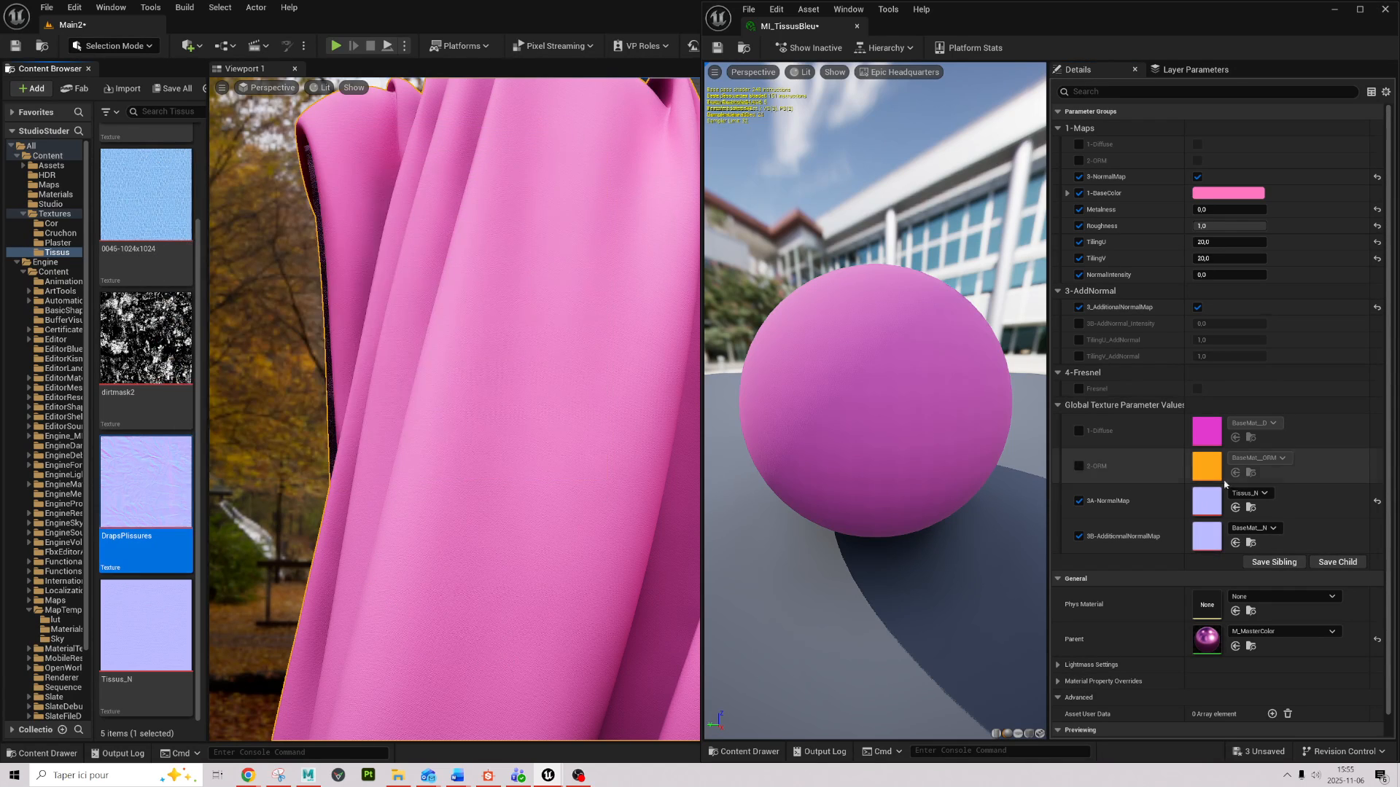
pyautogui.click(1237, 543)
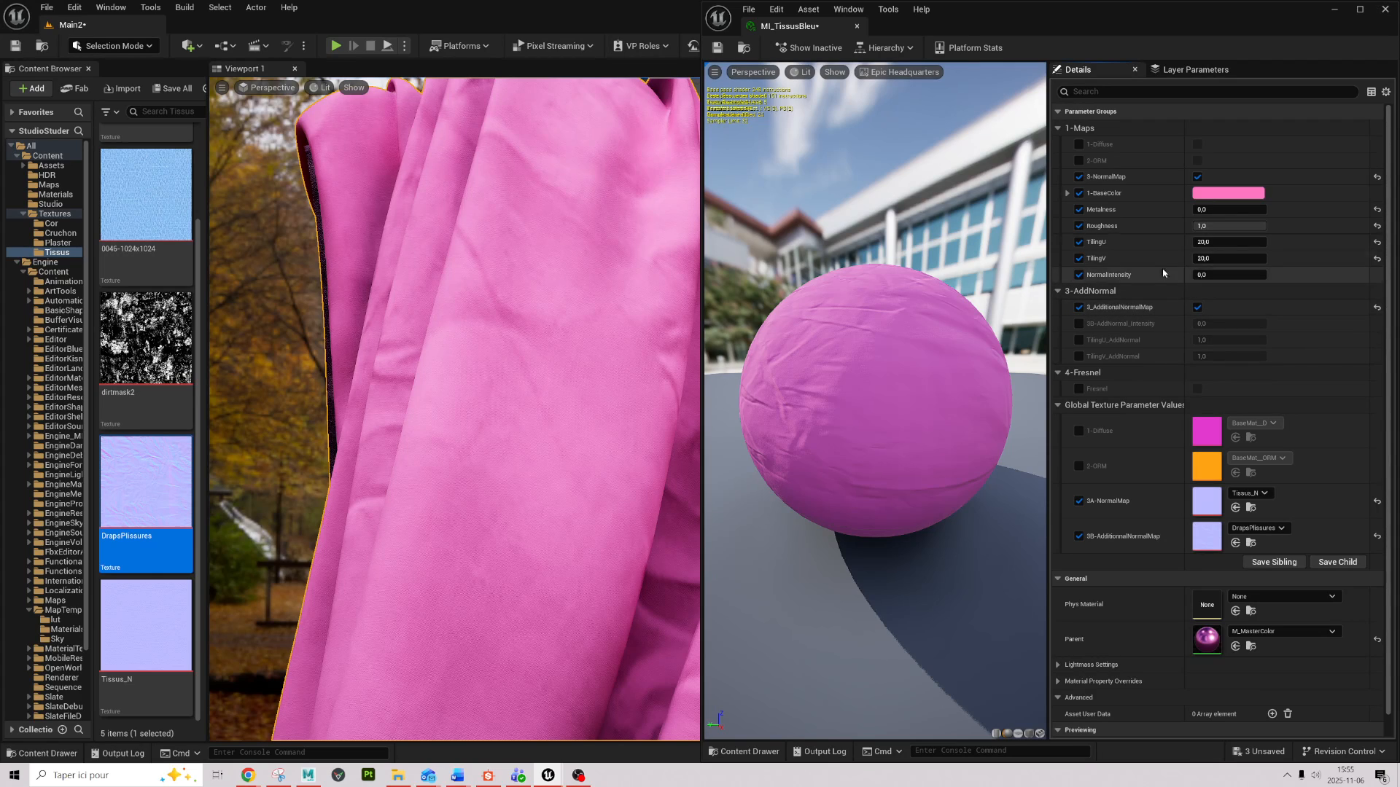
# Step: Enable the additional normal's intensity and tiling overrides, and set TilingU_AddNormal and TilingV_AddNormal to 2
pyautogui.click(1079, 323)
pyautogui.click(1079, 339)
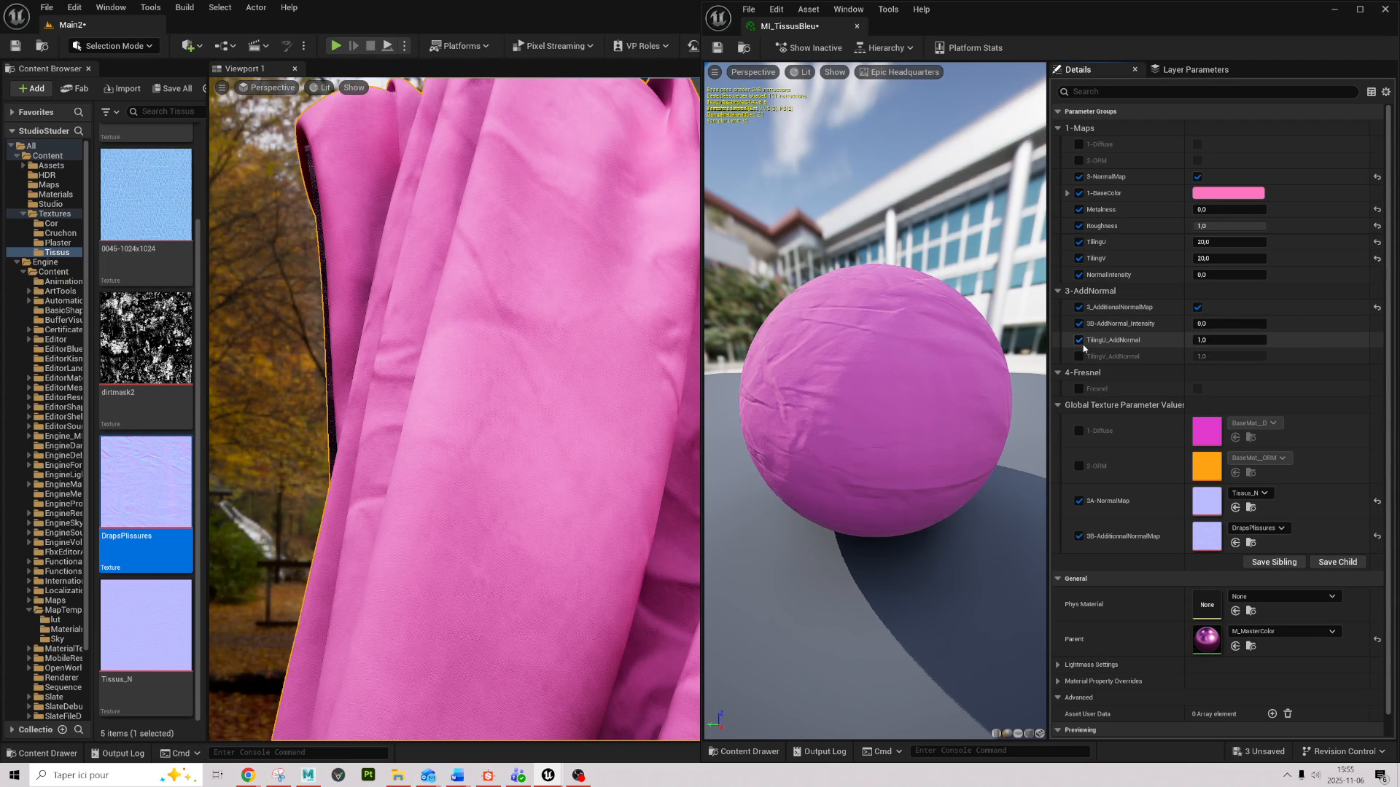
pyautogui.click(1079, 356)
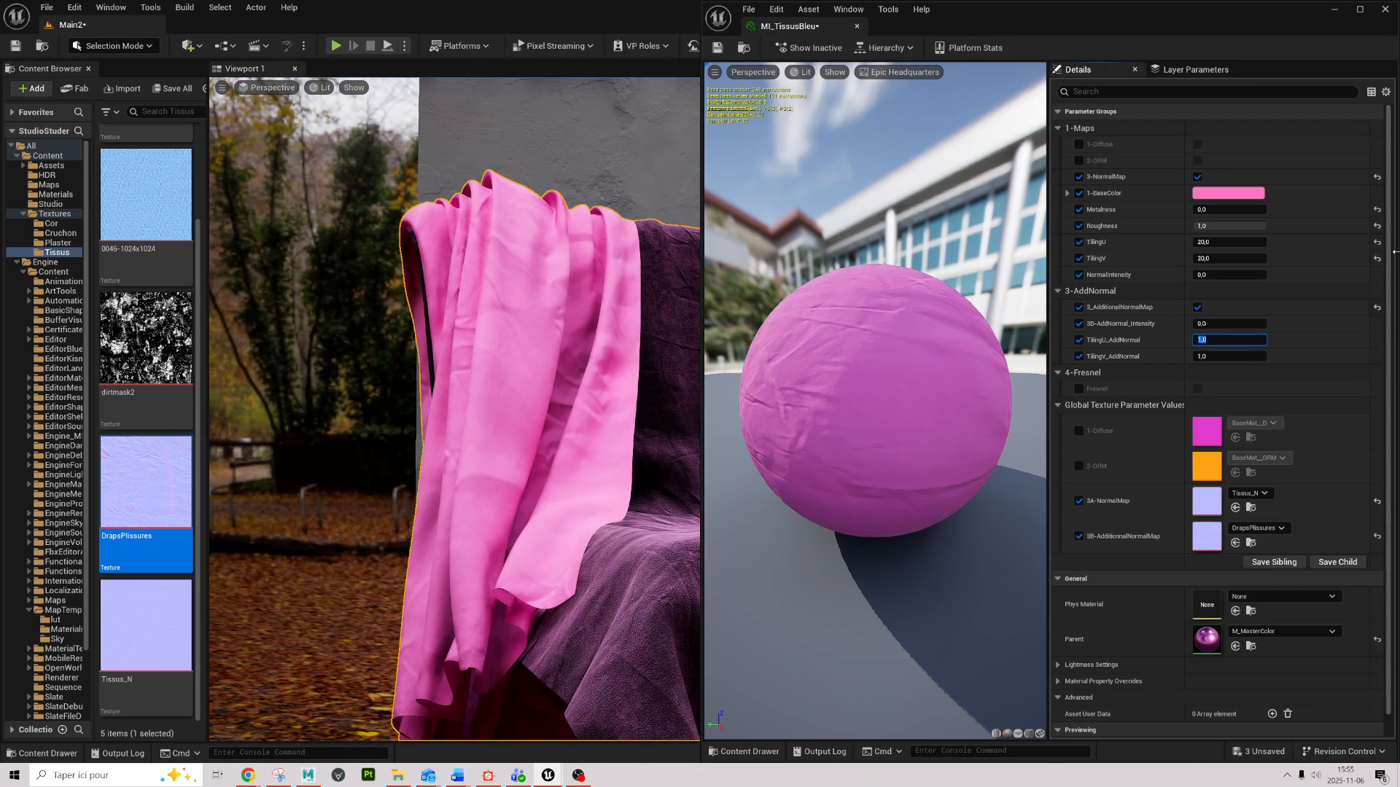
pyautogui.write('2')
pyautogui.press('Tab')
pyautogui.write('2')
pyautogui.press('Return')
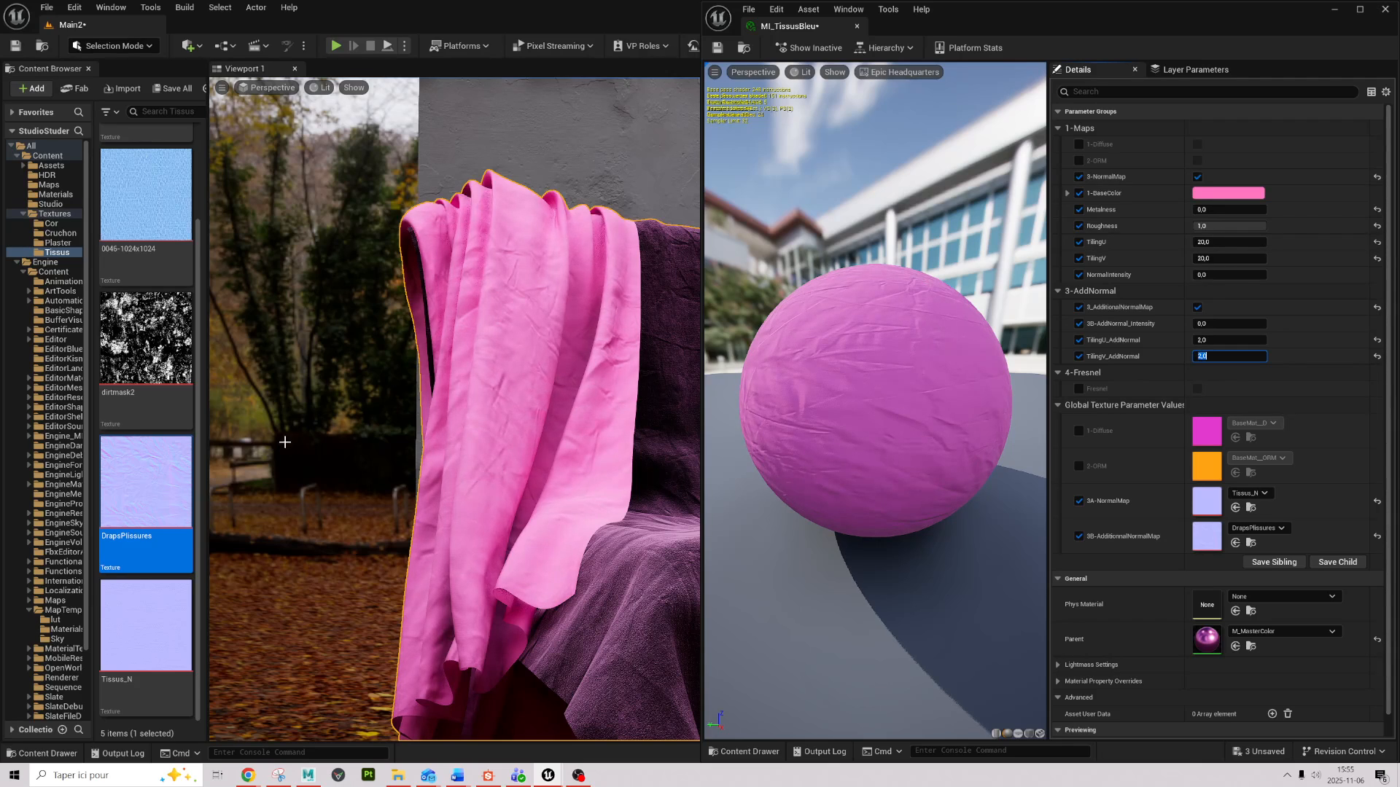
# Step: Reduce TilingU_AddNormal to about 1.63 and check the wrinkle proportions on the draped cloth
pyautogui.keyDown('alt'); pyautogui.moveTo(488, 439); pyautogui.dragTo(814, 406); pyautogui.keyUp('alt')
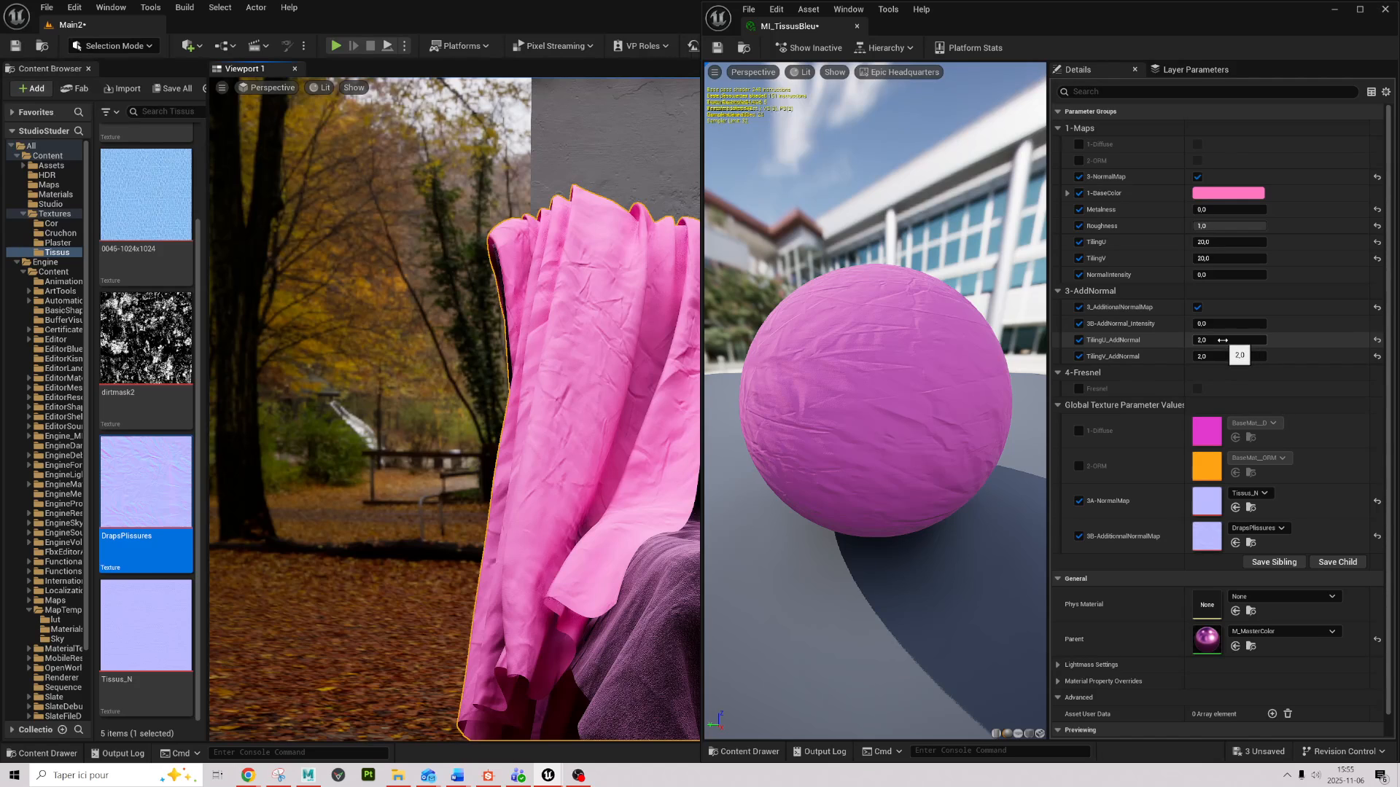
pyautogui.moveTo(1222, 339); pyautogui.dragTo(1197, 339)
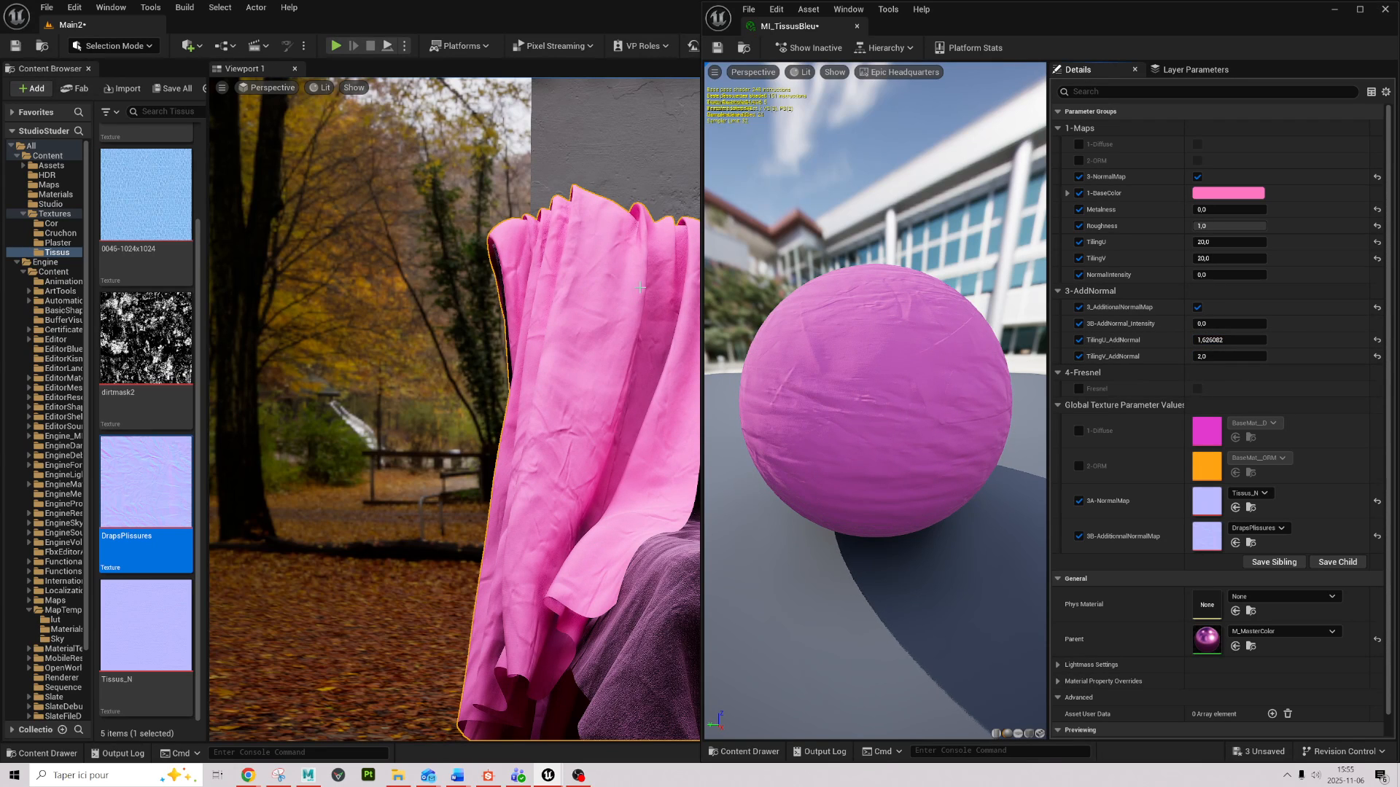
pyautogui.moveTo(583, 328); pyautogui.dragTo(634, 306, button='right')
pyautogui.keyDown('alt'); pyautogui.moveTo(467, 408); pyautogui.dragTo(379, 408, button='right'); pyautogui.keyUp('alt')
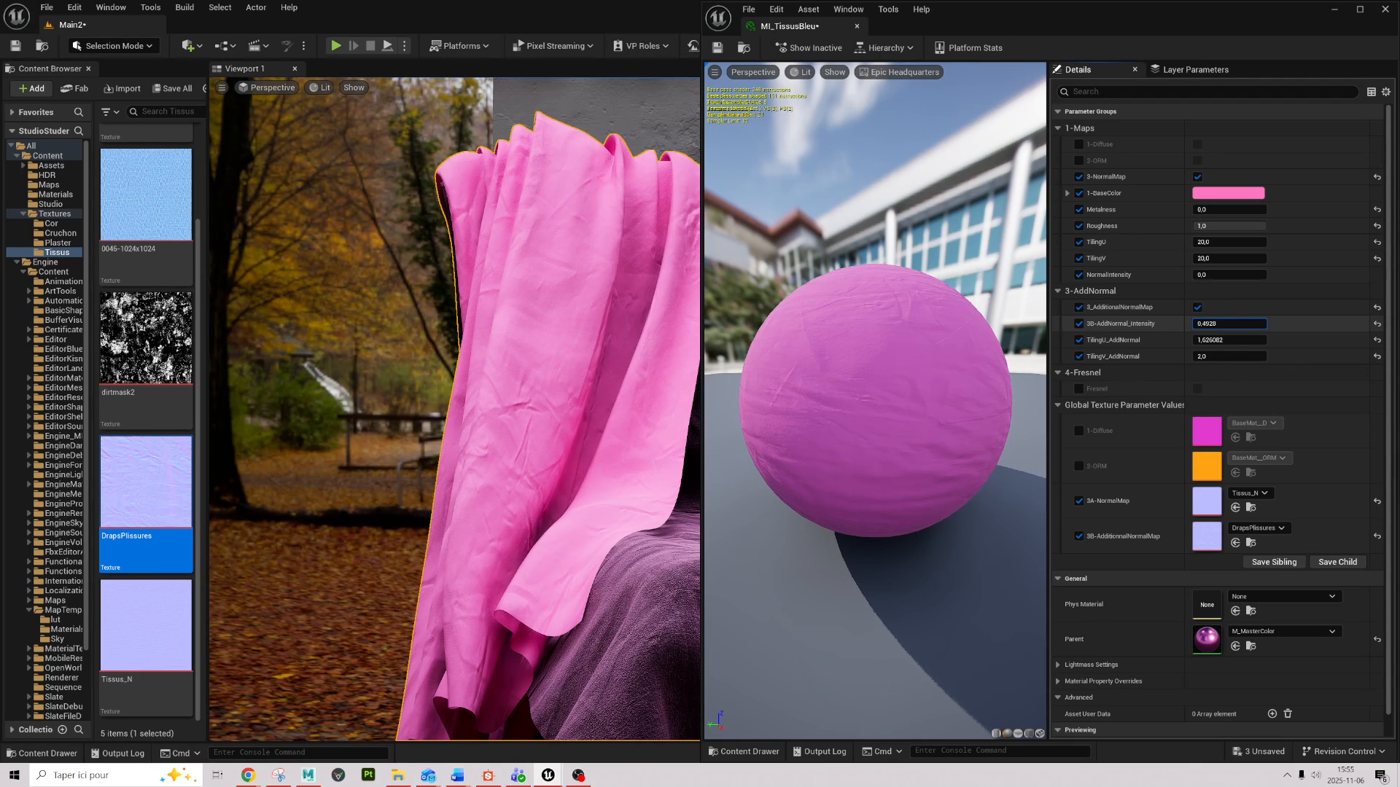
# Step: Try several strengths for the additional wrinkle normal and set 3B-AddNormal_Intensity to 0.72
pyautogui.moveTo(1229, 323); pyautogui.dragTo(1261, 324)
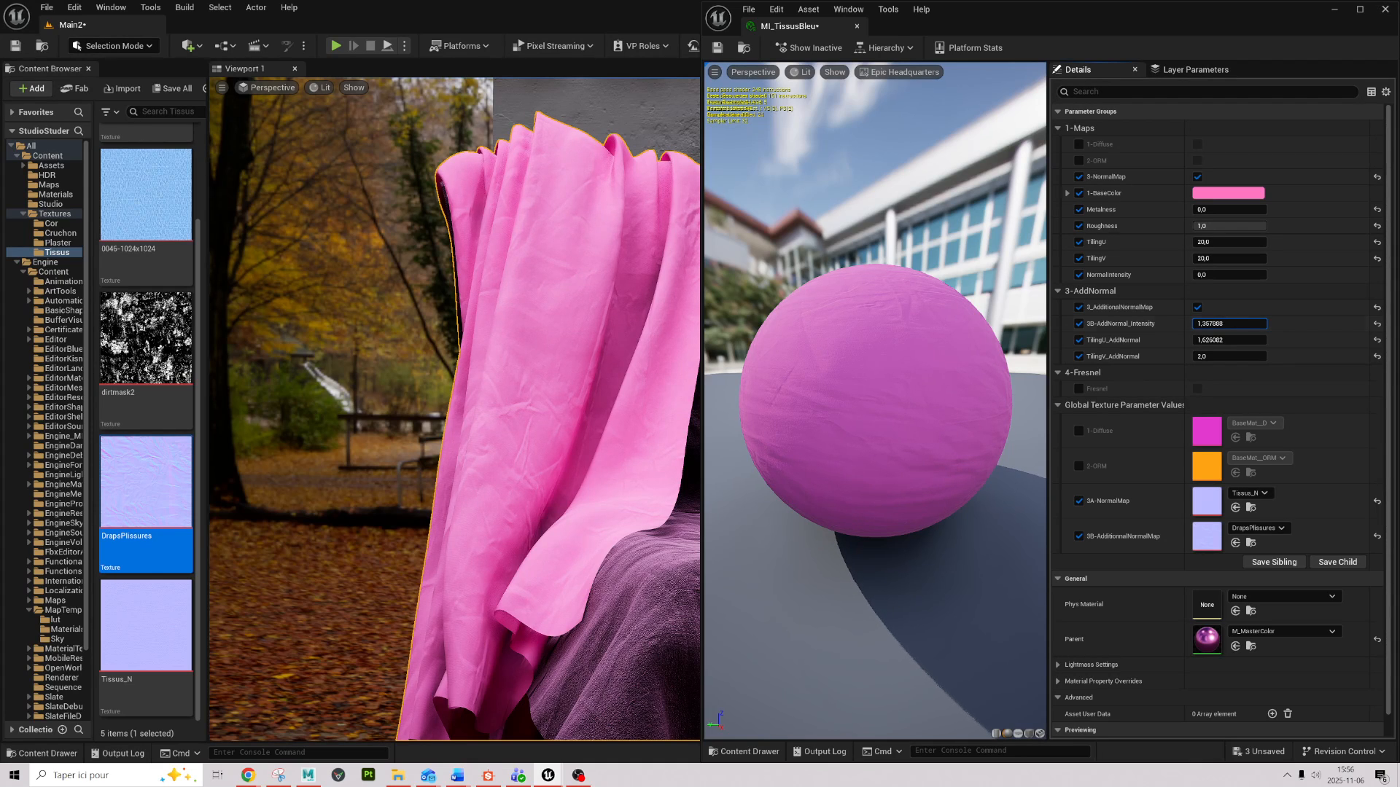
pyautogui.moveTo(1230, 324); pyautogui.dragTo(1225, 323)
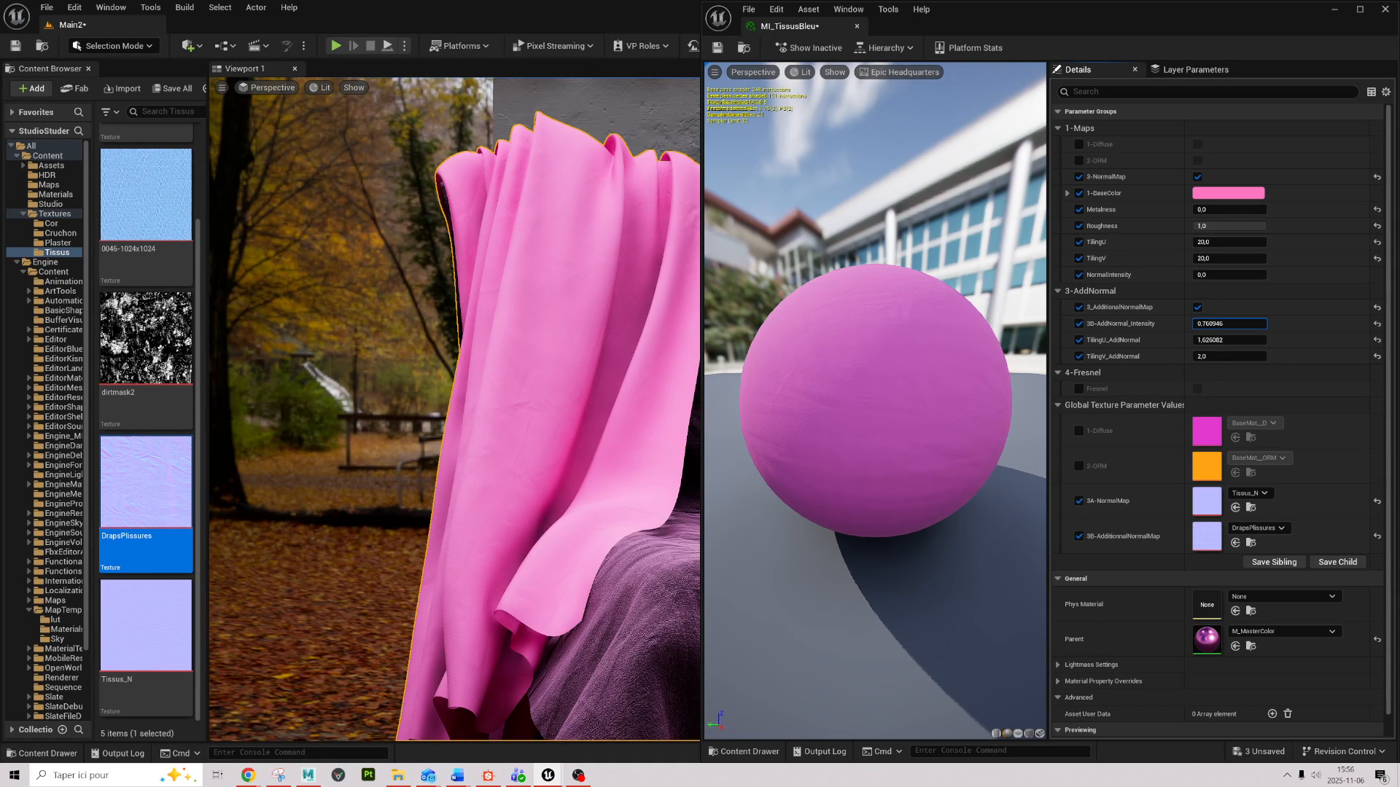
pyautogui.moveTo(1229, 324); pyautogui.dragTo(1223, 324)
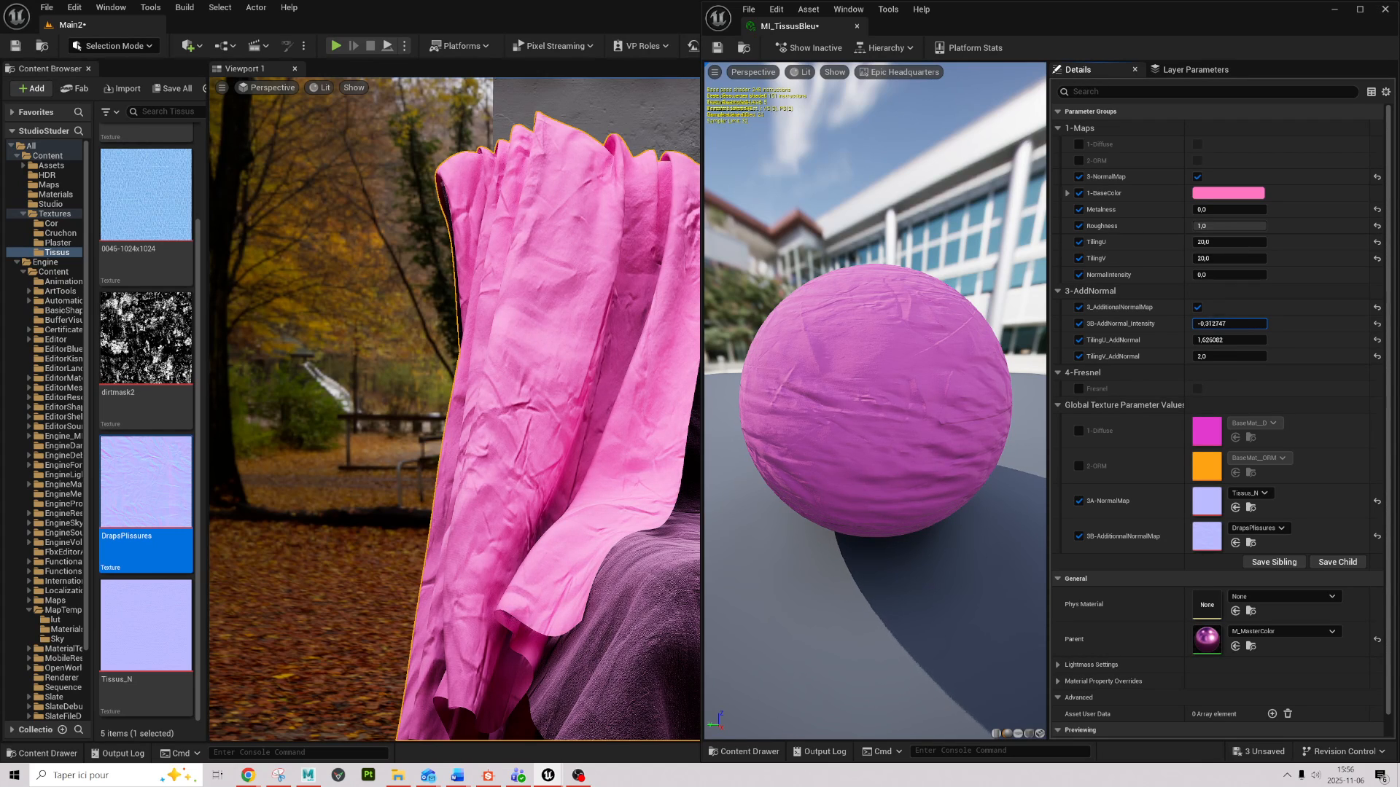
pyautogui.moveTo(1215, 324); pyautogui.dragTo(1217, 323)
pyautogui.click(1208, 323)
pyautogui.write('0,25')
pyautogui.press('Return')
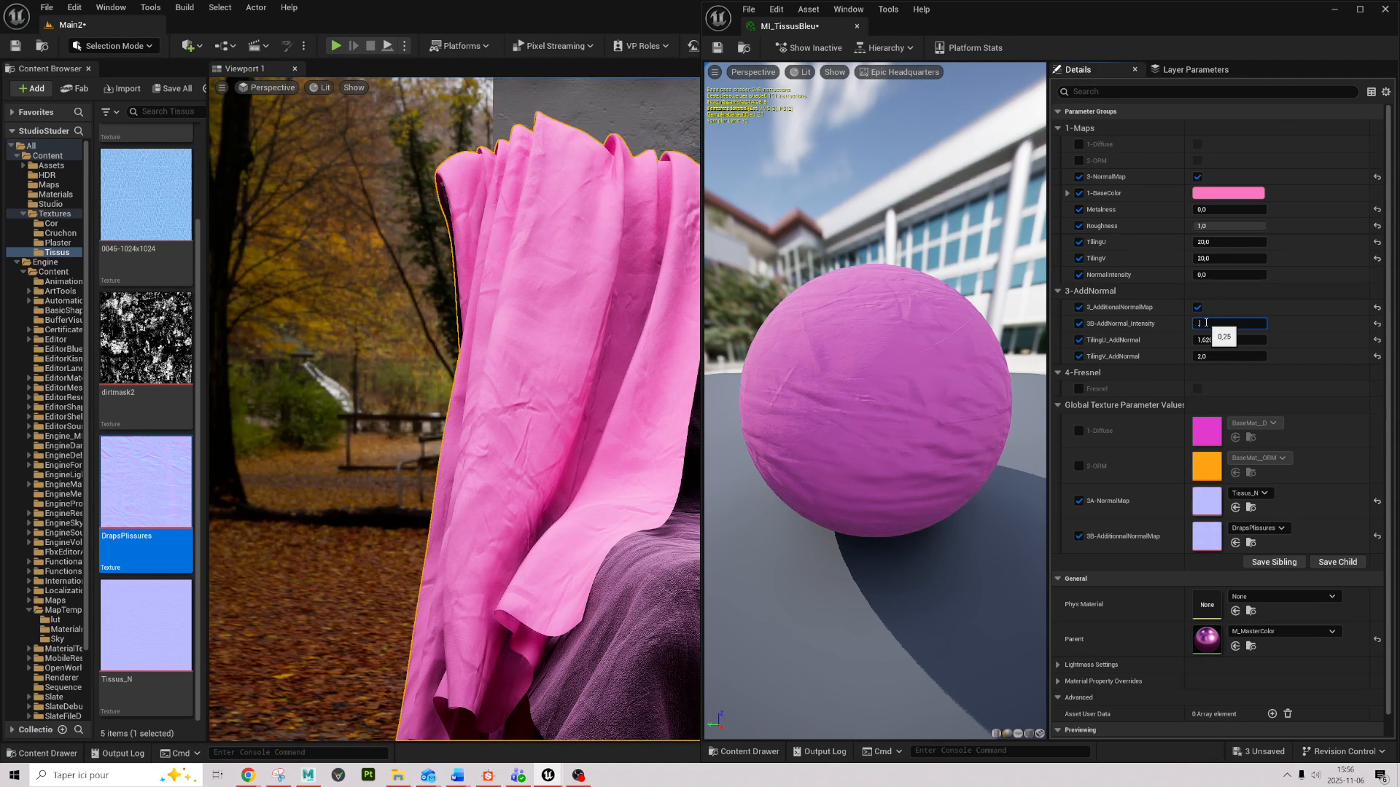
pyautogui.press('Return')
# Step: Tune the weave normal map's strength on the draped cloth by setting NormalIntensity to about -0.76
pyautogui.keyDown('alt'); pyautogui.moveTo(580, 478); pyautogui.dragTo(554, 479); pyautogui.keyUp('alt')
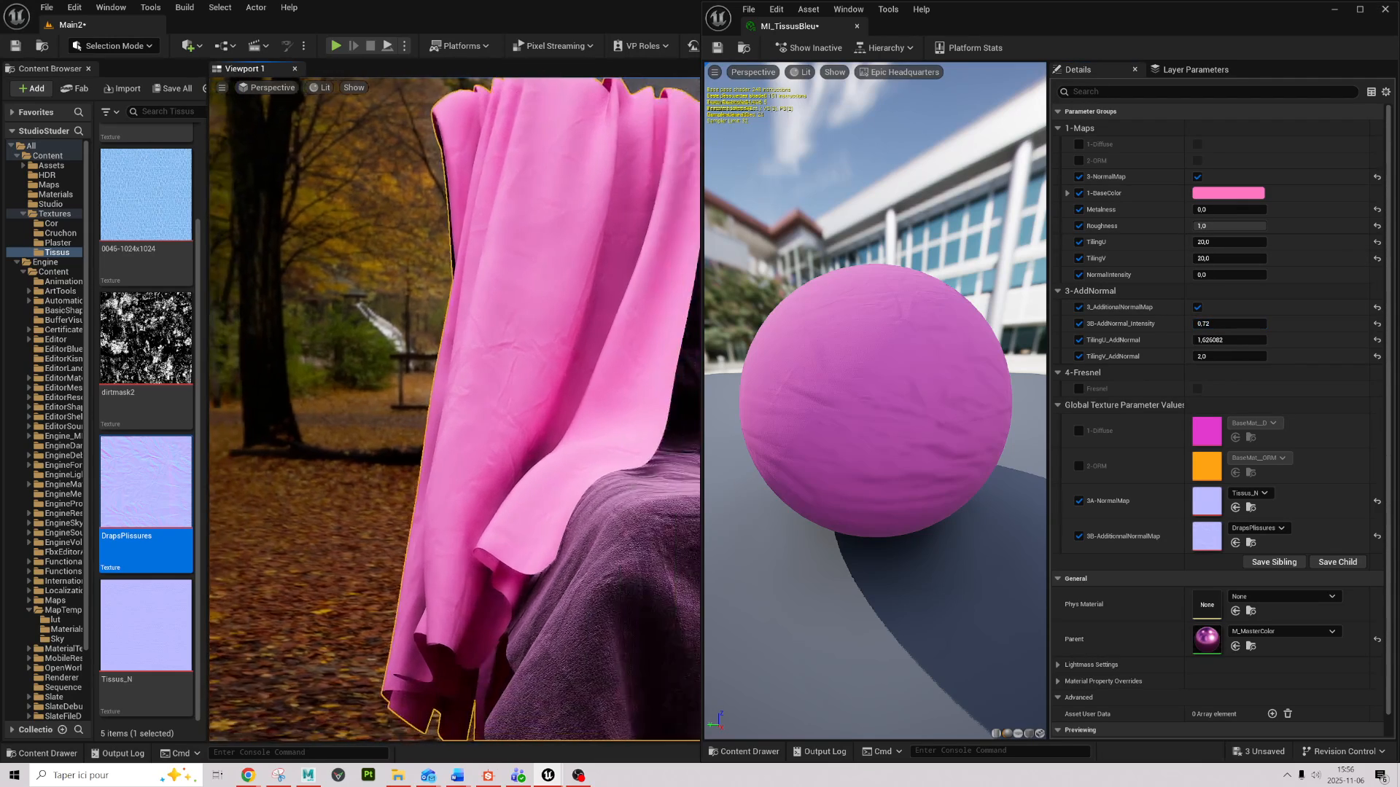
pyautogui.keyDown('alt'); pyautogui.moveTo(554, 479); pyautogui.dragTo(627, 478, button='right'); pyautogui.keyUp('alt')
pyautogui.keyDown('alt'); pyautogui.moveTo(627, 478); pyautogui.dragTo(576, 470); pyautogui.keyUp('alt')
pyautogui.keyDown('alt'); pyautogui.moveTo(576, 470); pyautogui.dragTo(510, 470, button='right'); pyautogui.keyUp('alt')
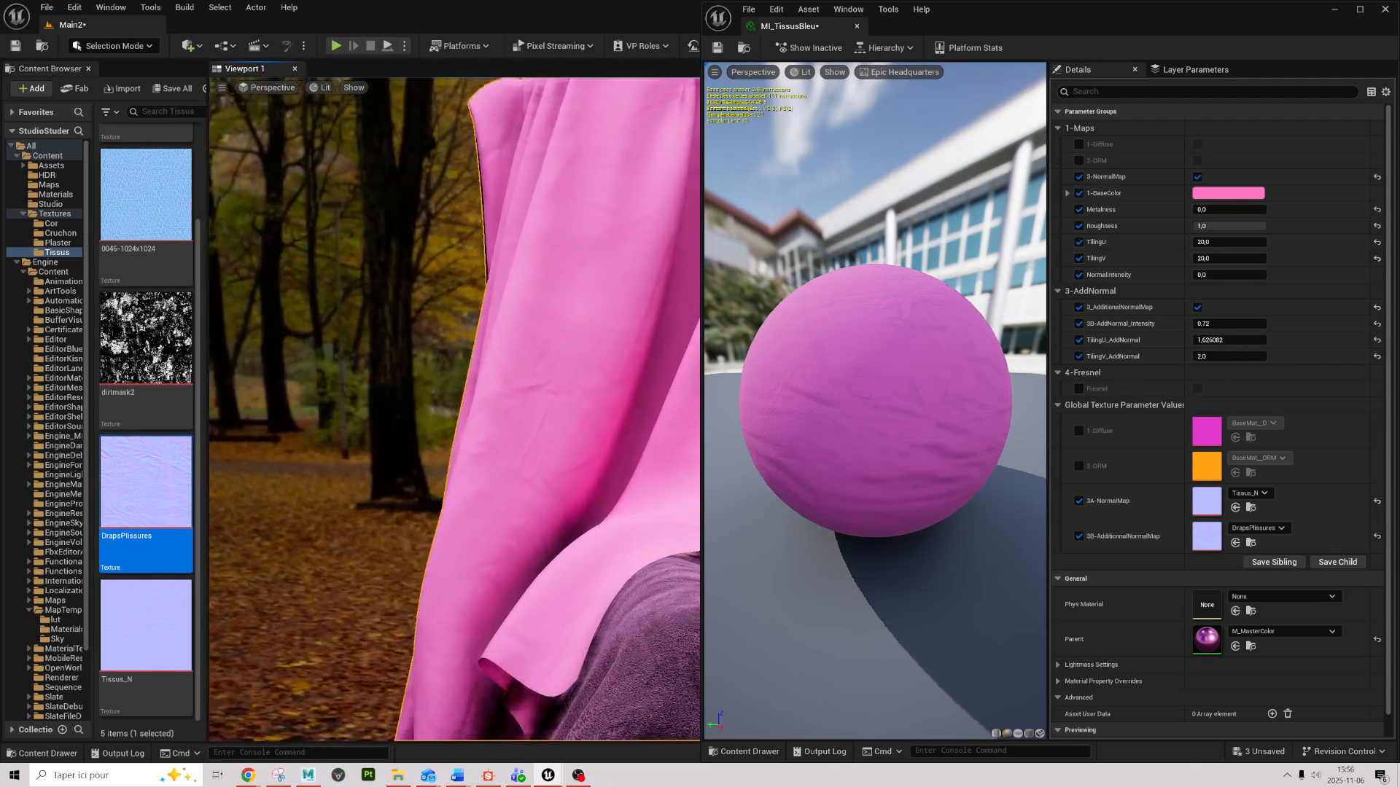
pyautogui.keyDown('alt'); pyautogui.moveTo(510, 470); pyautogui.dragTo(452, 474); pyautogui.keyUp('alt')
pyautogui.keyDown('alt'); pyautogui.moveTo(452, 474); pyautogui.dragTo(568, 474, button='right'); pyautogui.keyUp('alt')
pyautogui.keyDown('alt'); pyautogui.moveTo(511, 398); pyautogui.dragTo(443, 397, button='right'); pyautogui.keyUp('alt')
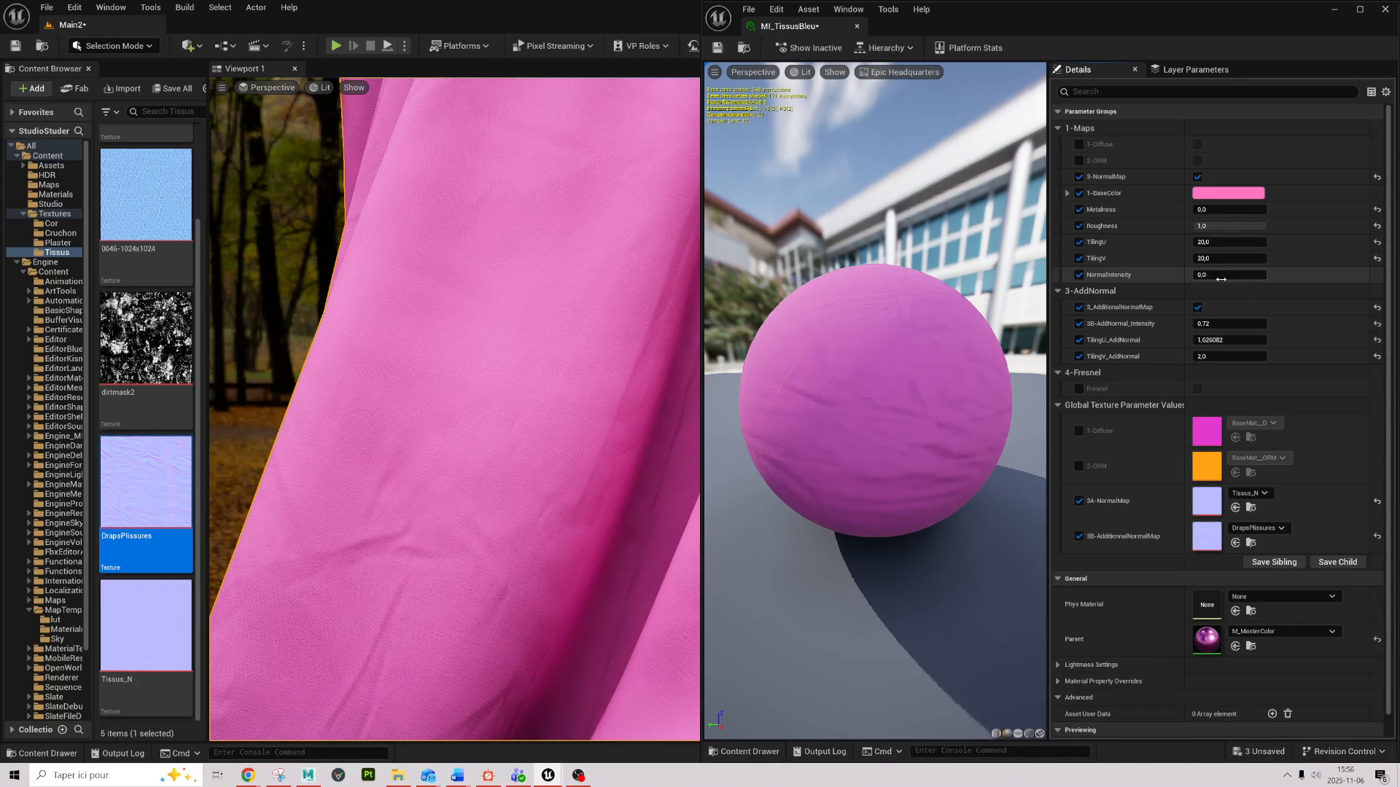
pyautogui.moveTo(1229, 275); pyautogui.dragTo(1251, 274)
pyautogui.keyDown('alt'); pyautogui.moveTo(510, 397); pyautogui.dragTo(248, 536); pyautogui.keyUp('alt')
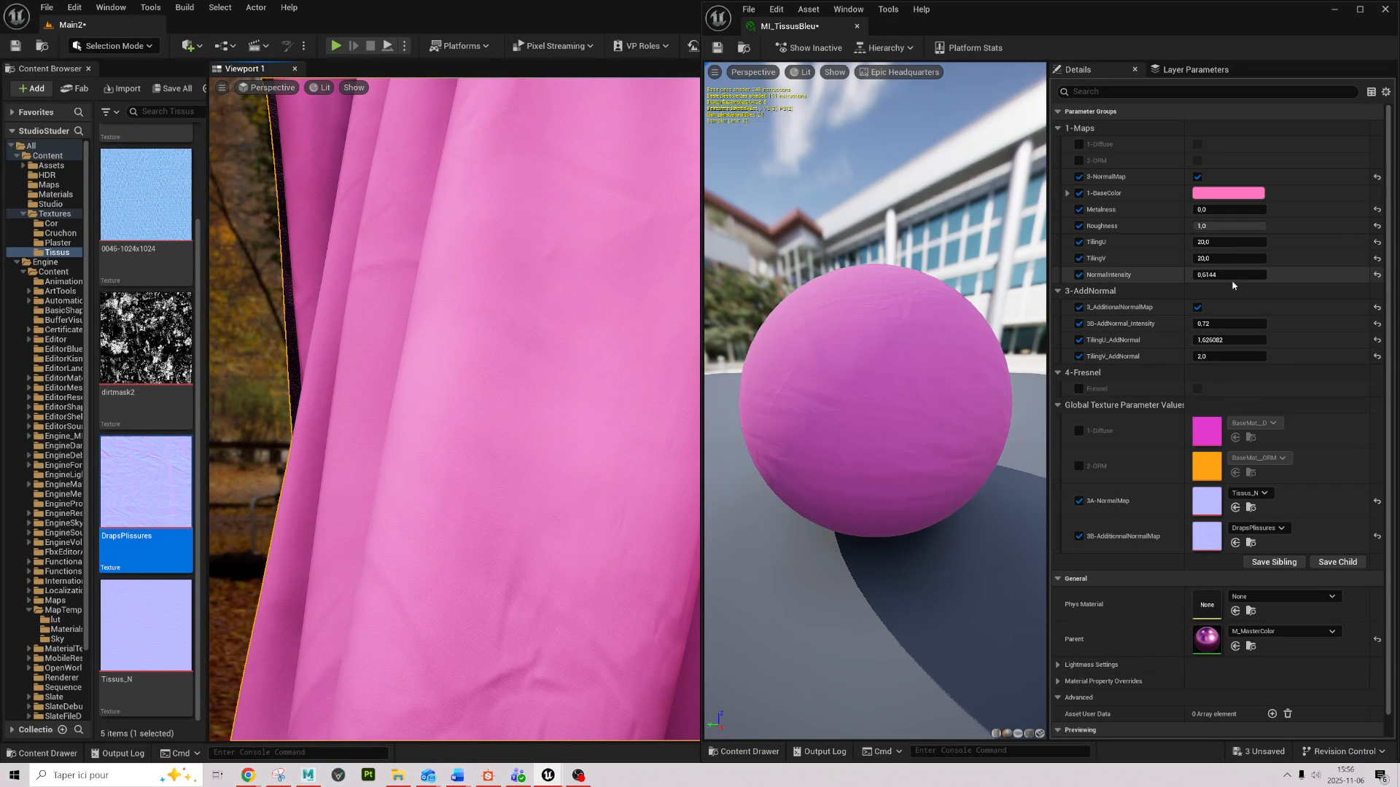
pyautogui.moveTo(1219, 276); pyautogui.dragTo(1193, 275)
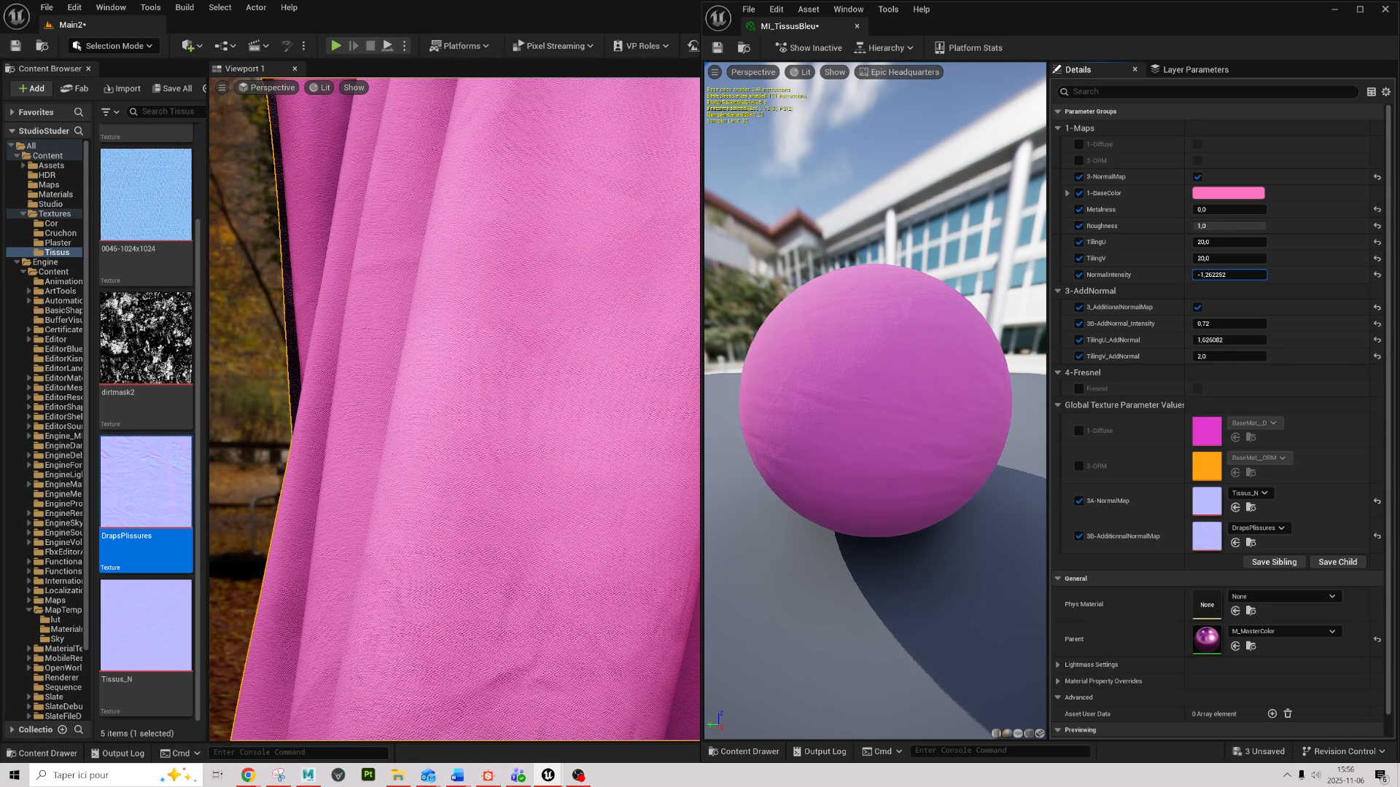
pyautogui.moveTo(1219, 275); pyautogui.dragTo(1230, 275)
# Step: Check the weave and folds on the cloth, and enable the material instance's Fresnel effect
pyautogui.keyDown('alt'); pyautogui.moveTo(485, 325); pyautogui.dragTo(409, 331, button='right'); pyautogui.keyUp('alt')
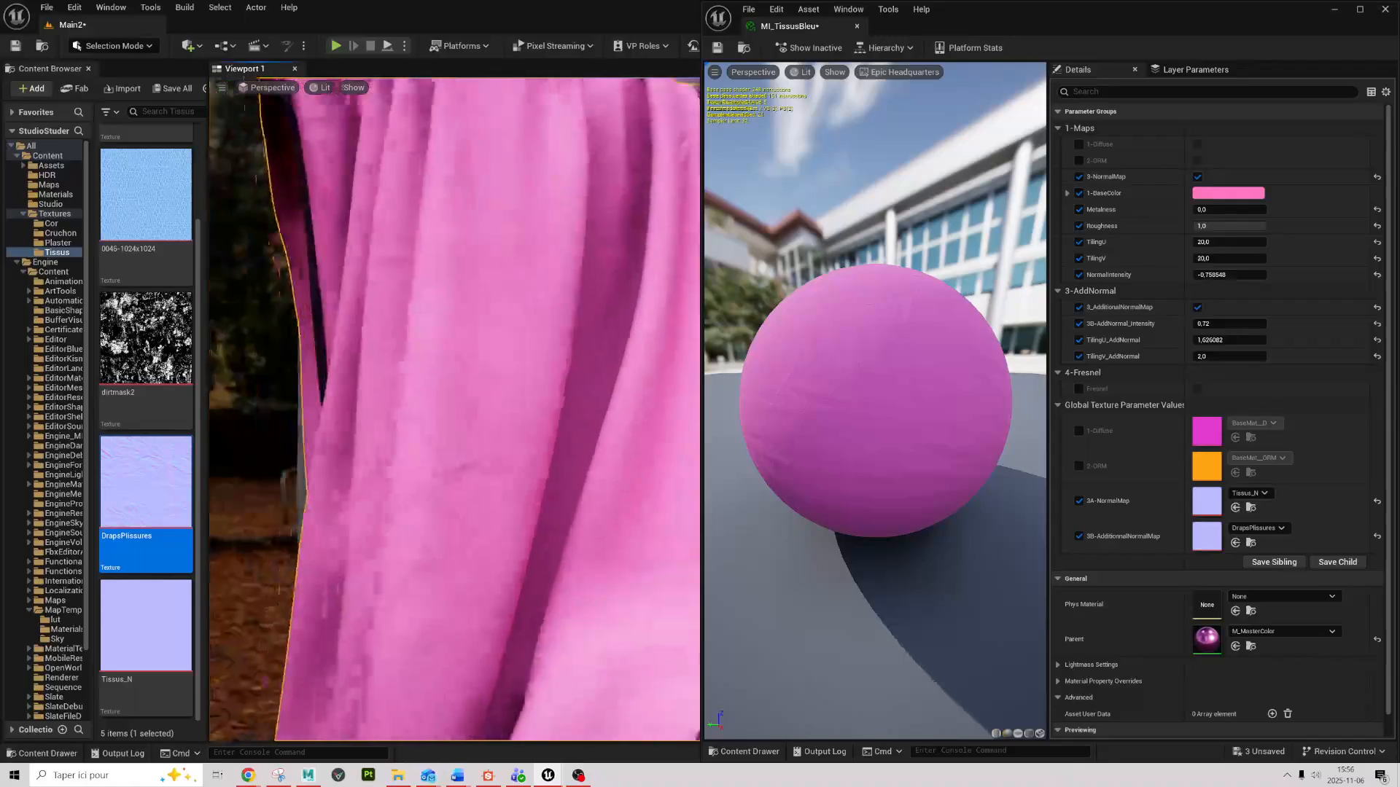
pyautogui.keyDown('alt'); pyautogui.moveTo(408, 332); pyautogui.dragTo(496, 328); pyautogui.keyUp('alt')
pyautogui.keyDown('alt'); pyautogui.moveTo(496, 328); pyautogui.dragTo(496, 438, button='middle'); pyautogui.keyUp('alt')
pyautogui.moveTo(495, 438)
pyautogui.keyDown('alt'); pyautogui.mouseDown()
pyautogui.moveTo(423, 430)
pyautogui.moveTo(554, 438)
pyautogui.moveTo(474, 422)
pyautogui.mouseUp(); pyautogui.keyUp('alt')
pyautogui.moveTo(474, 423)
pyautogui.keyDown('alt'); pyautogui.mouseDown(button='right')
pyautogui.moveTo(612, 427)
pyautogui.moveTo(495, 423)
pyautogui.mouseUp(button='right'); pyautogui.keyUp('alt')
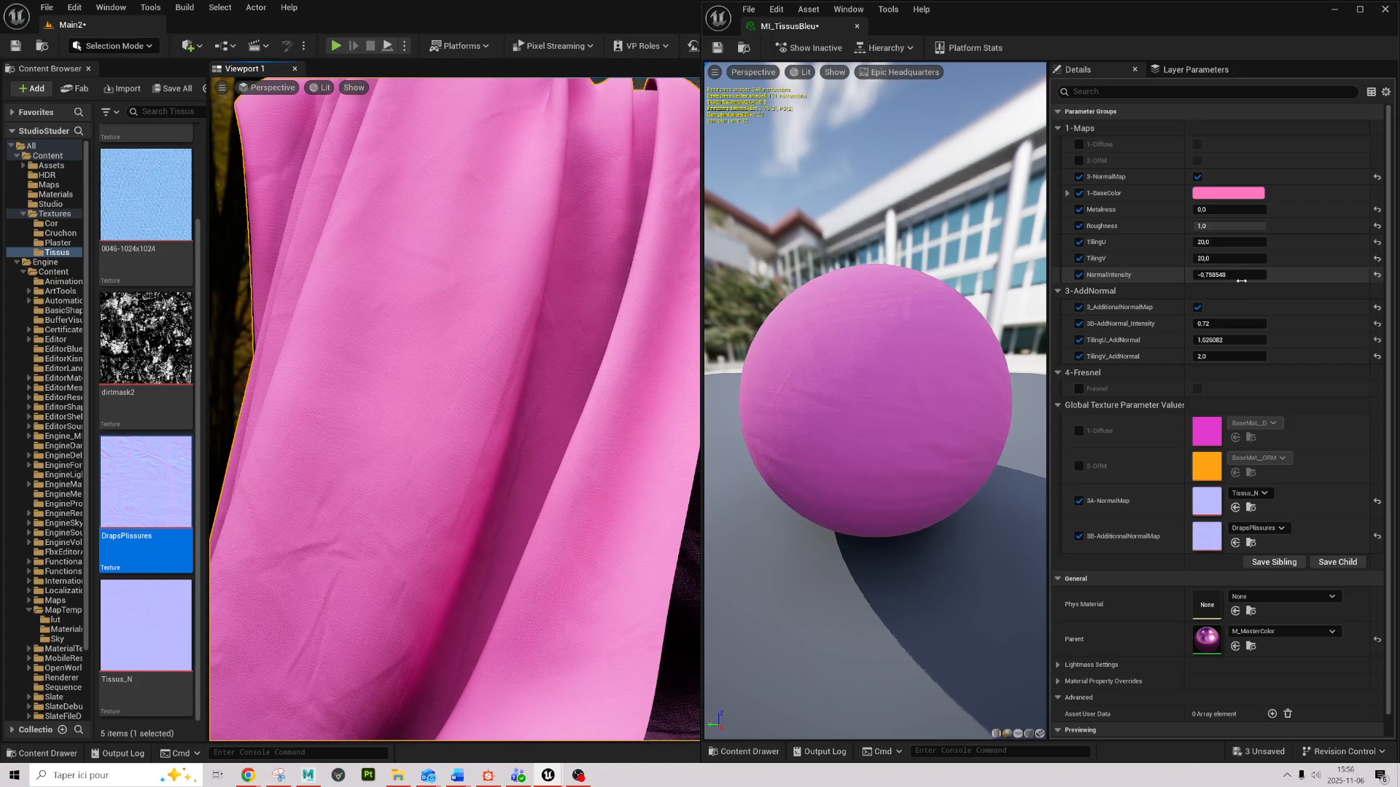
pyautogui.scroll(-2, 1240, 277)
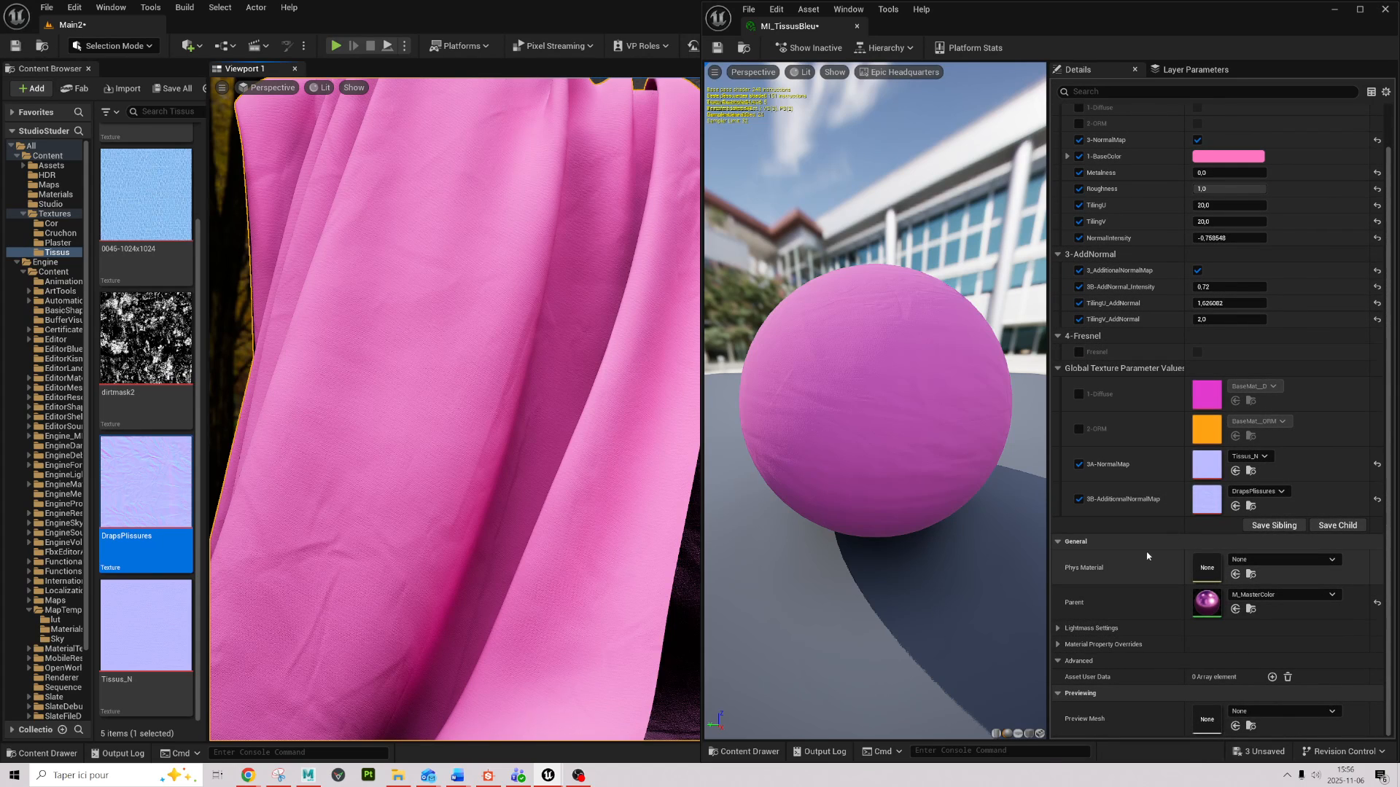
pyautogui.keyDown('alt'); pyautogui.moveTo(456, 428); pyautogui.dragTo(394, 429, button='right'); pyautogui.keyUp('alt')
pyautogui.click(1080, 352)
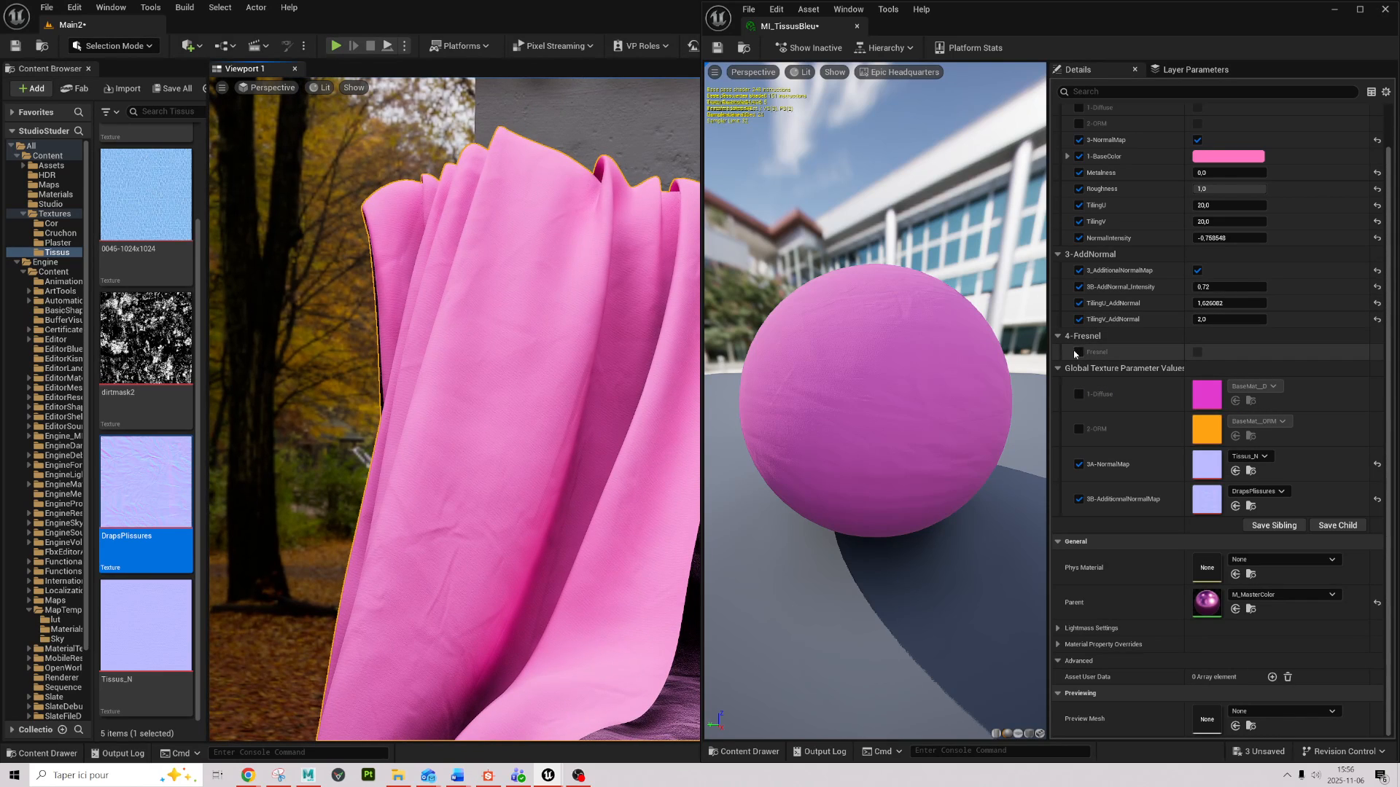
pyautogui.click(1196, 352)
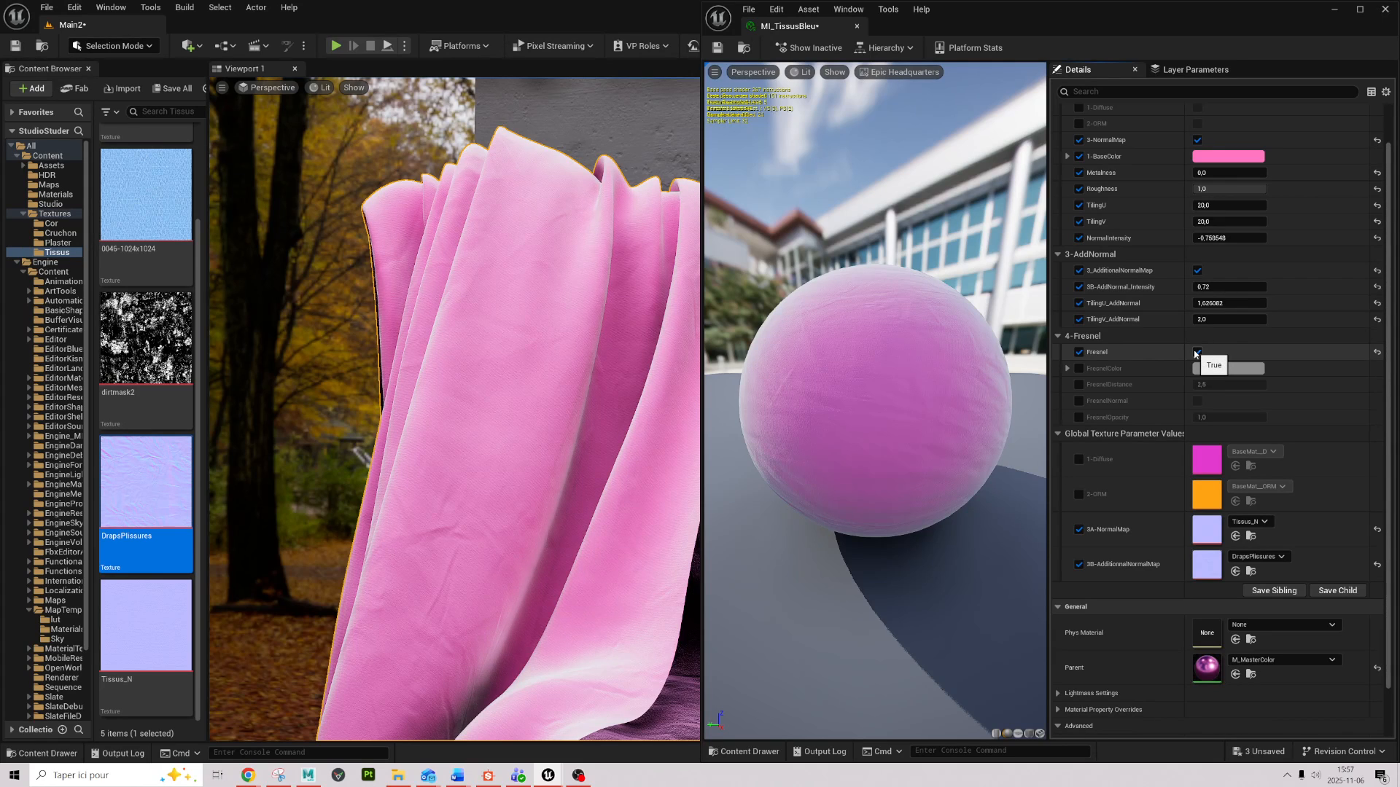
# Step: Override FresnelColor and set it to a saturated blue, hex sRGB 0083FFFF
pyautogui.moveTo(524, 279); pyautogui.dragTo(599, 294, button='right')
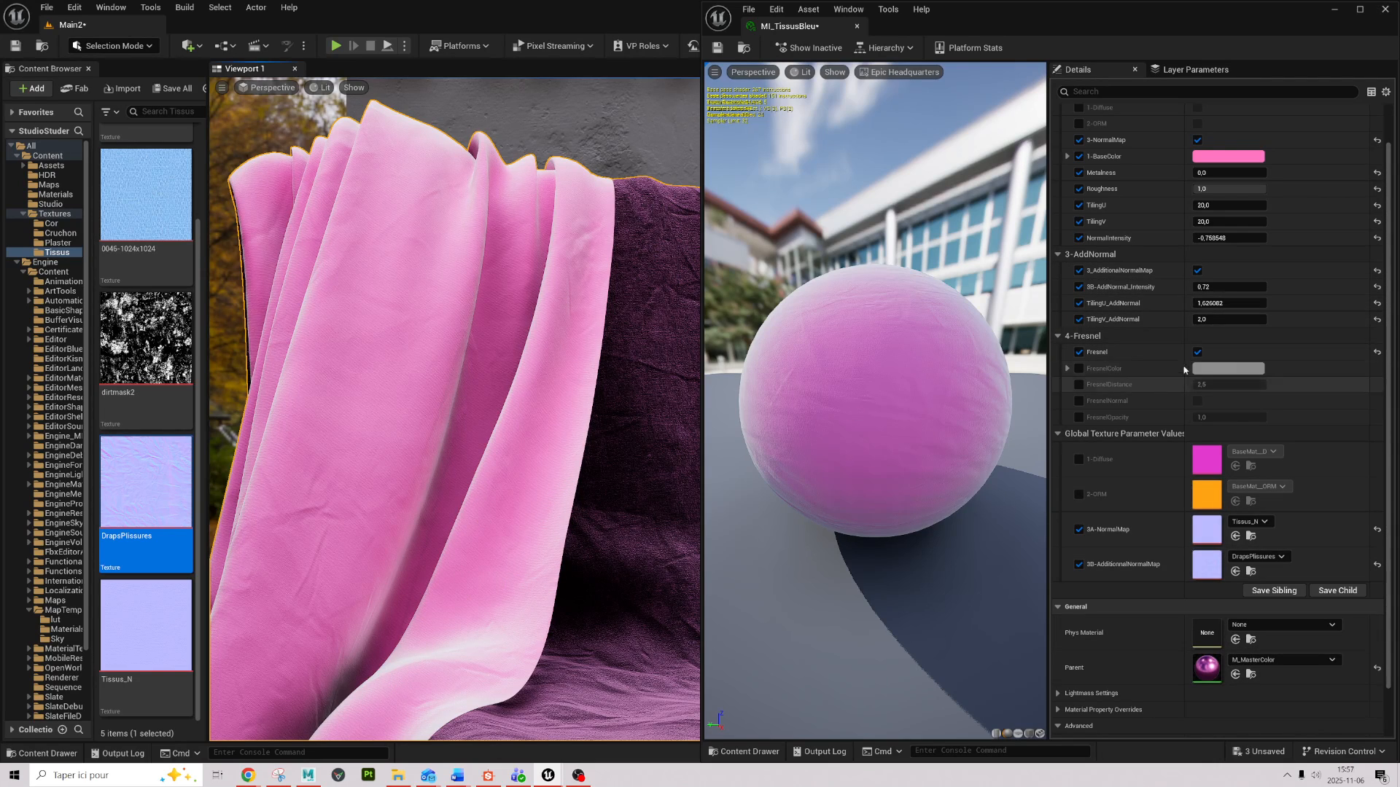
pyautogui.click(1079, 368)
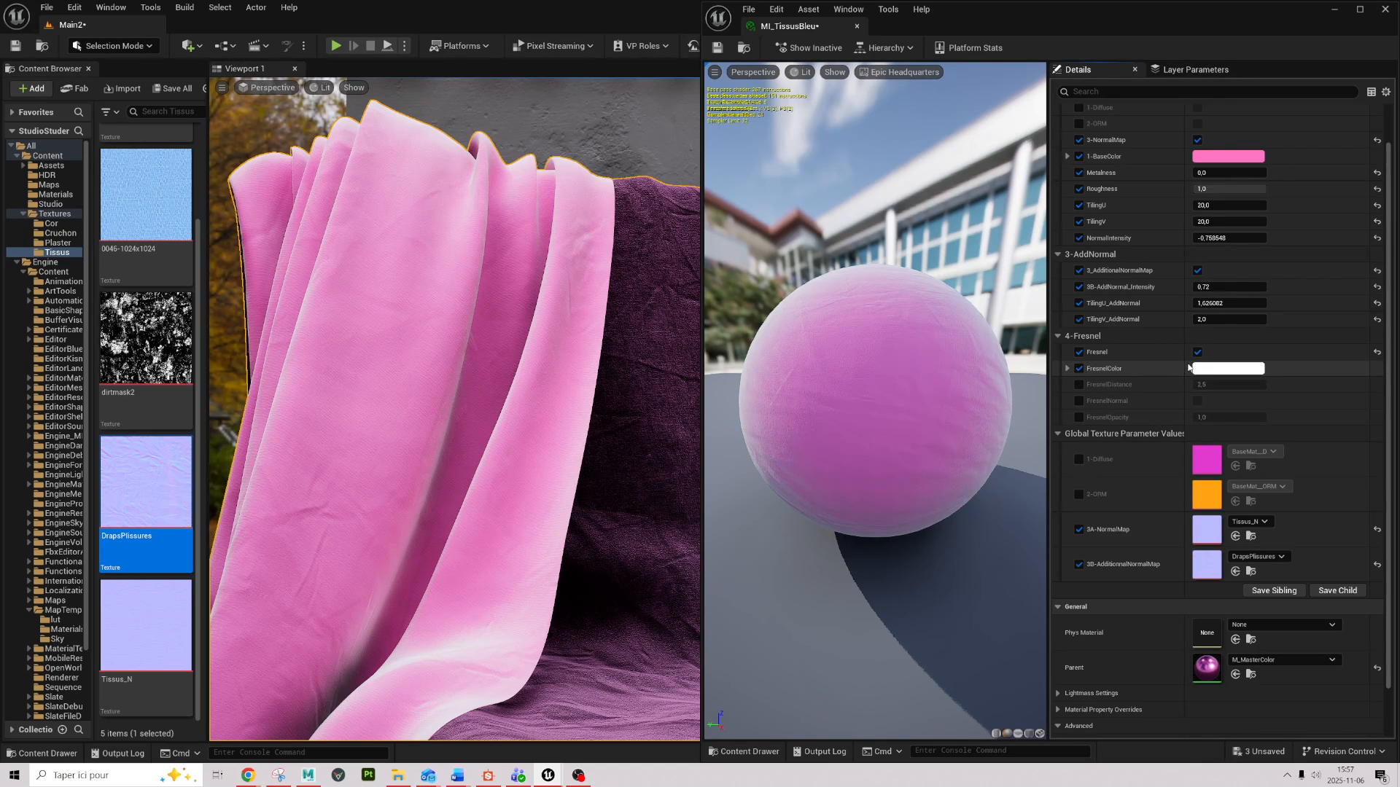
pyautogui.click(1214, 370)
pyautogui.click(979, 428)
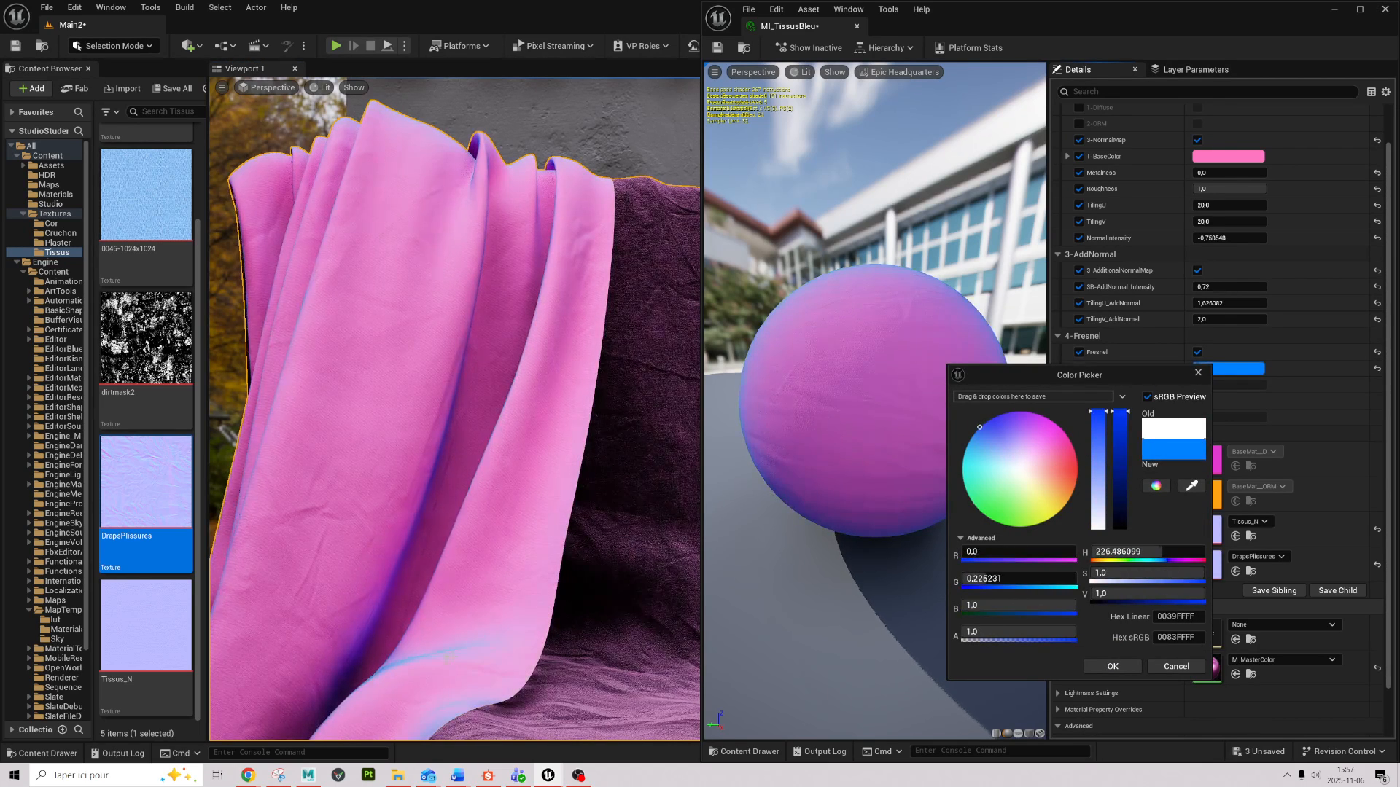
pyautogui.moveTo(308, 273)
pyautogui.keyDown('alt'); pyautogui.mouseDown(button='right')
pyautogui.moveTo(270, 272)
pyautogui.moveTo(309, 272)
pyautogui.mouseUp(button='right'); pyautogui.keyUp('alt')
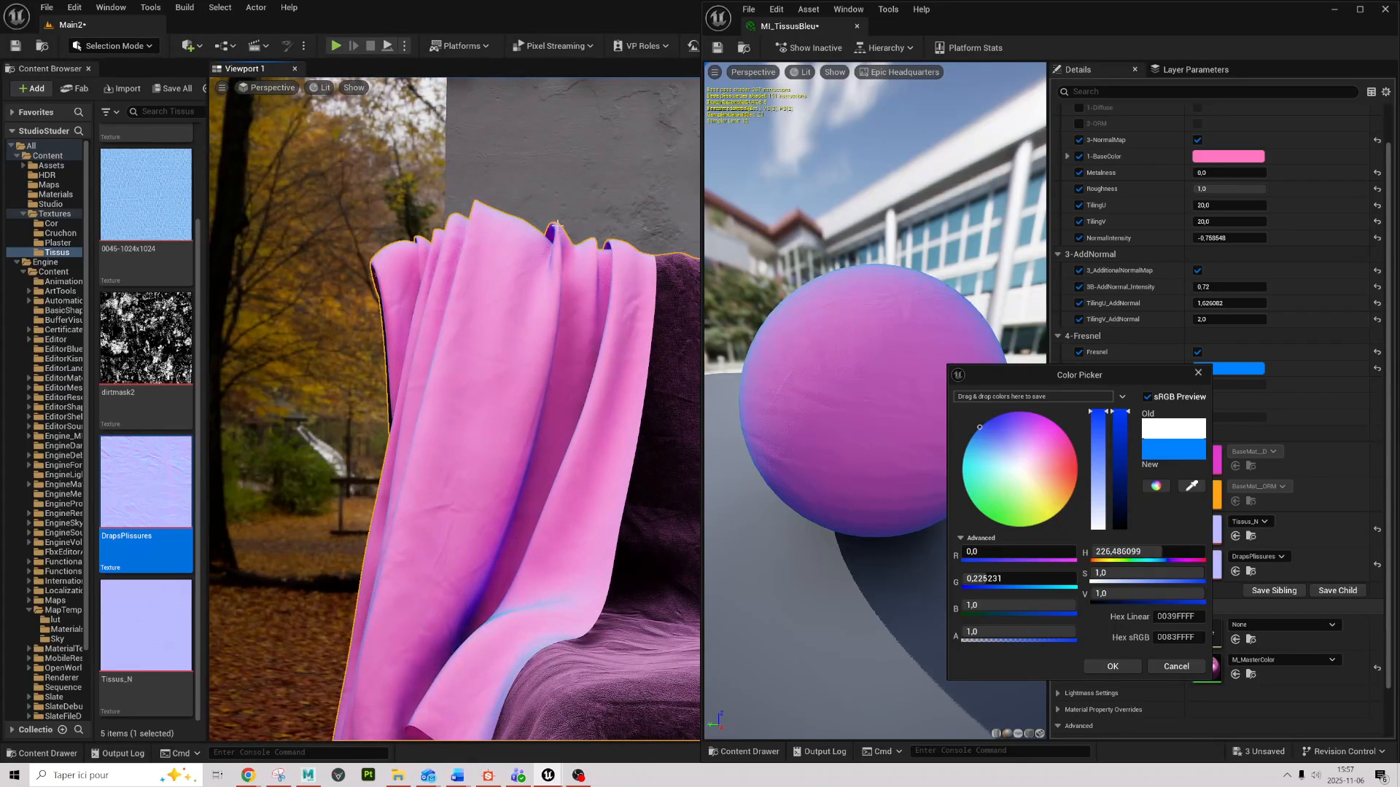
pyautogui.click(1198, 373)
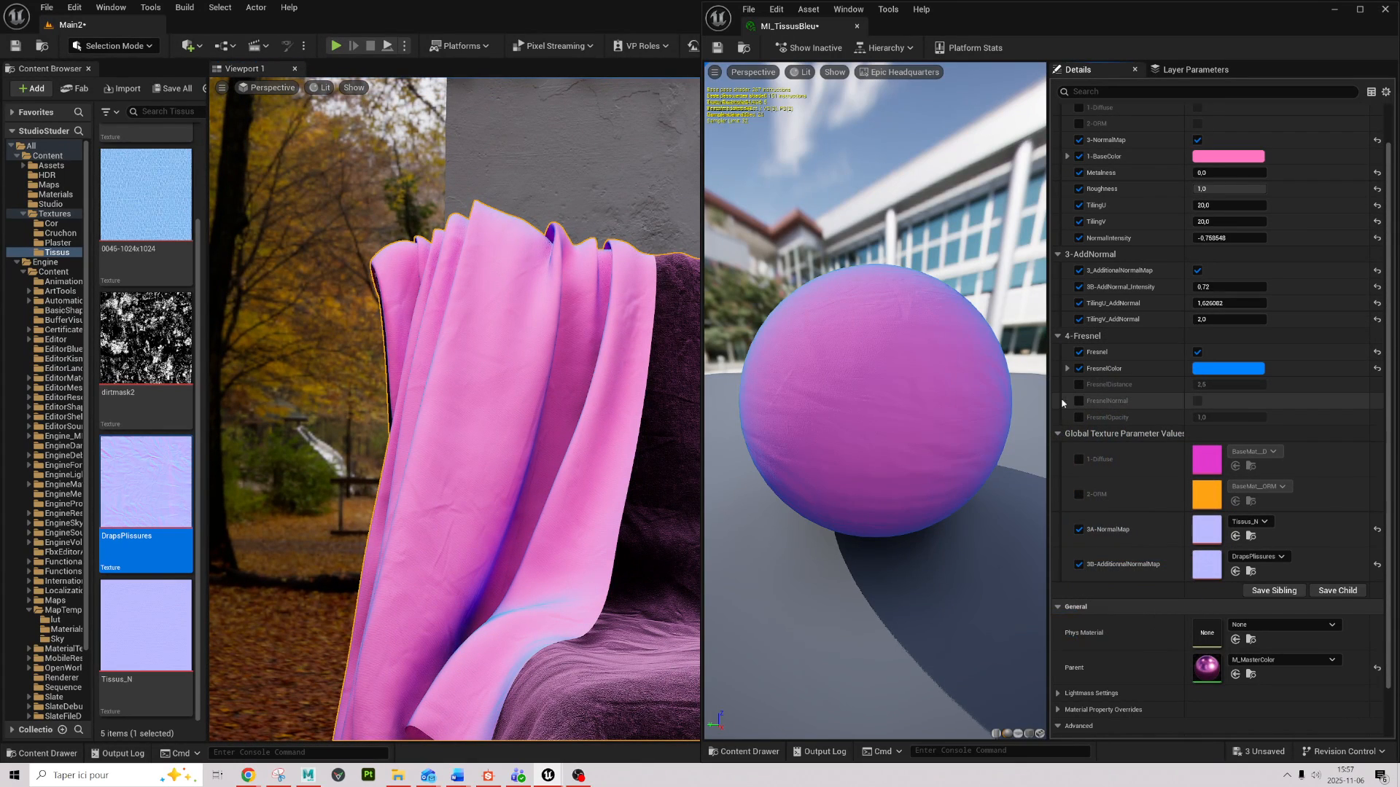
# Step: Override FresnelDistance, try a value of about 0.51 on the cloth, and reset it to its default of 2.5
pyautogui.click(1079, 384)
pyautogui.moveTo(1230, 384); pyautogui.dragTo(1195, 385)
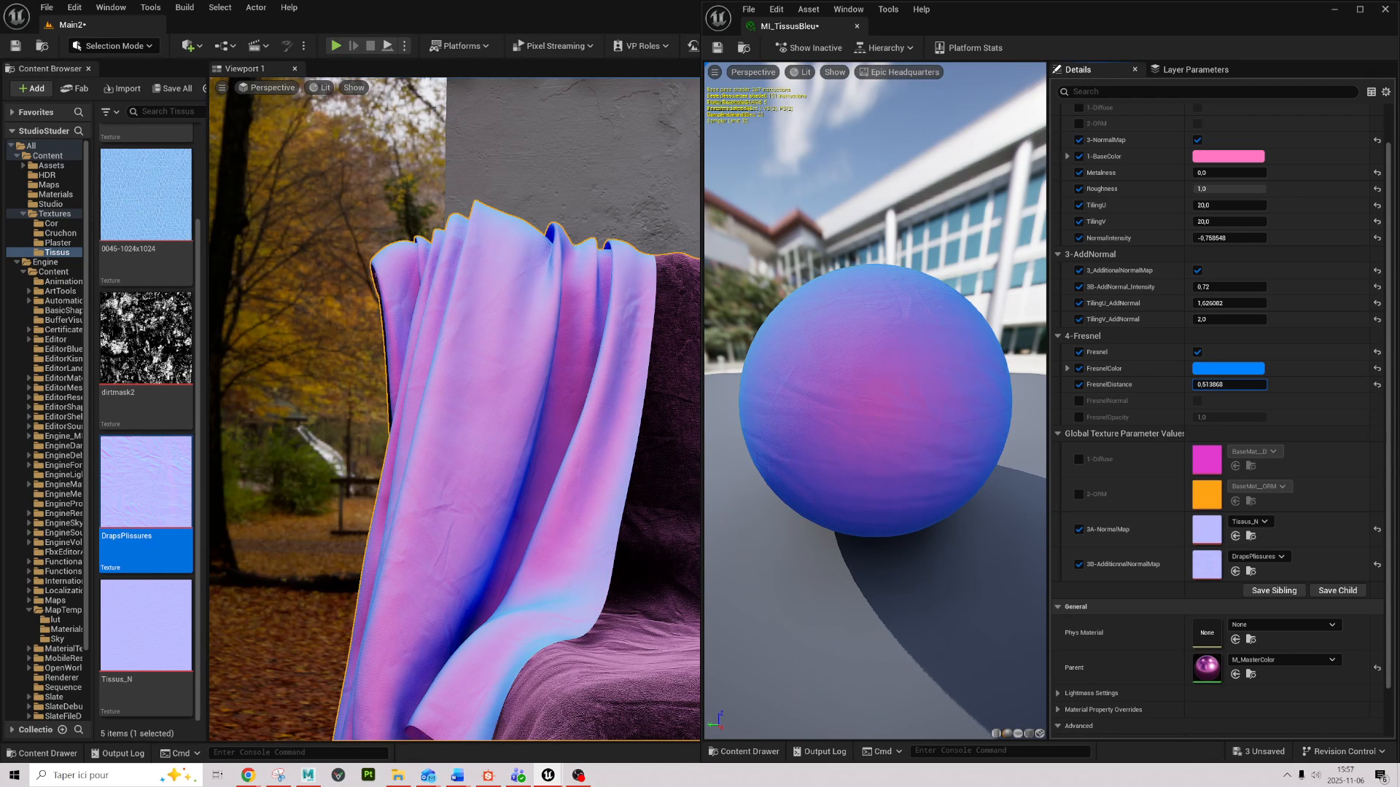
pyautogui.moveTo(454, 408); pyautogui.dragTo(485, 401, button='right')
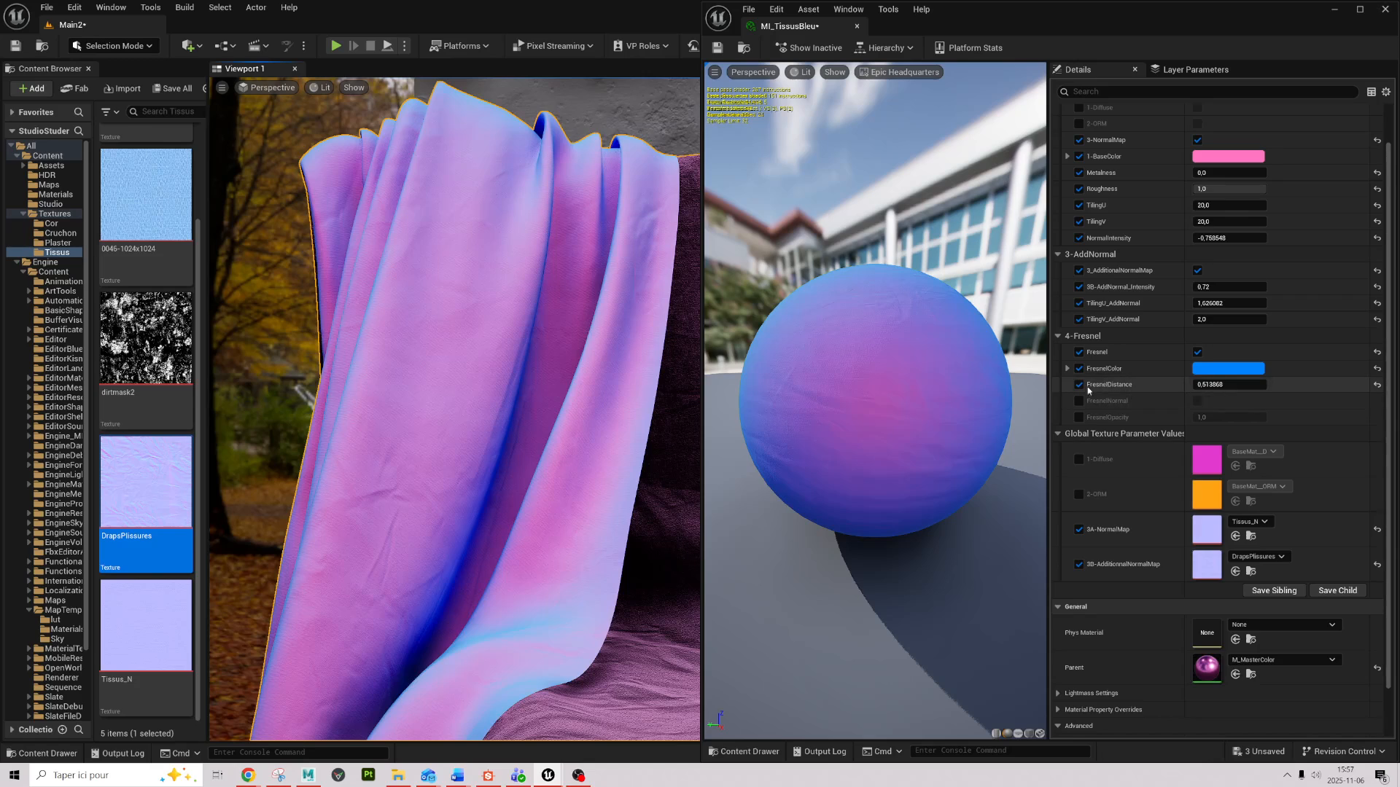
pyautogui.click(1078, 385)
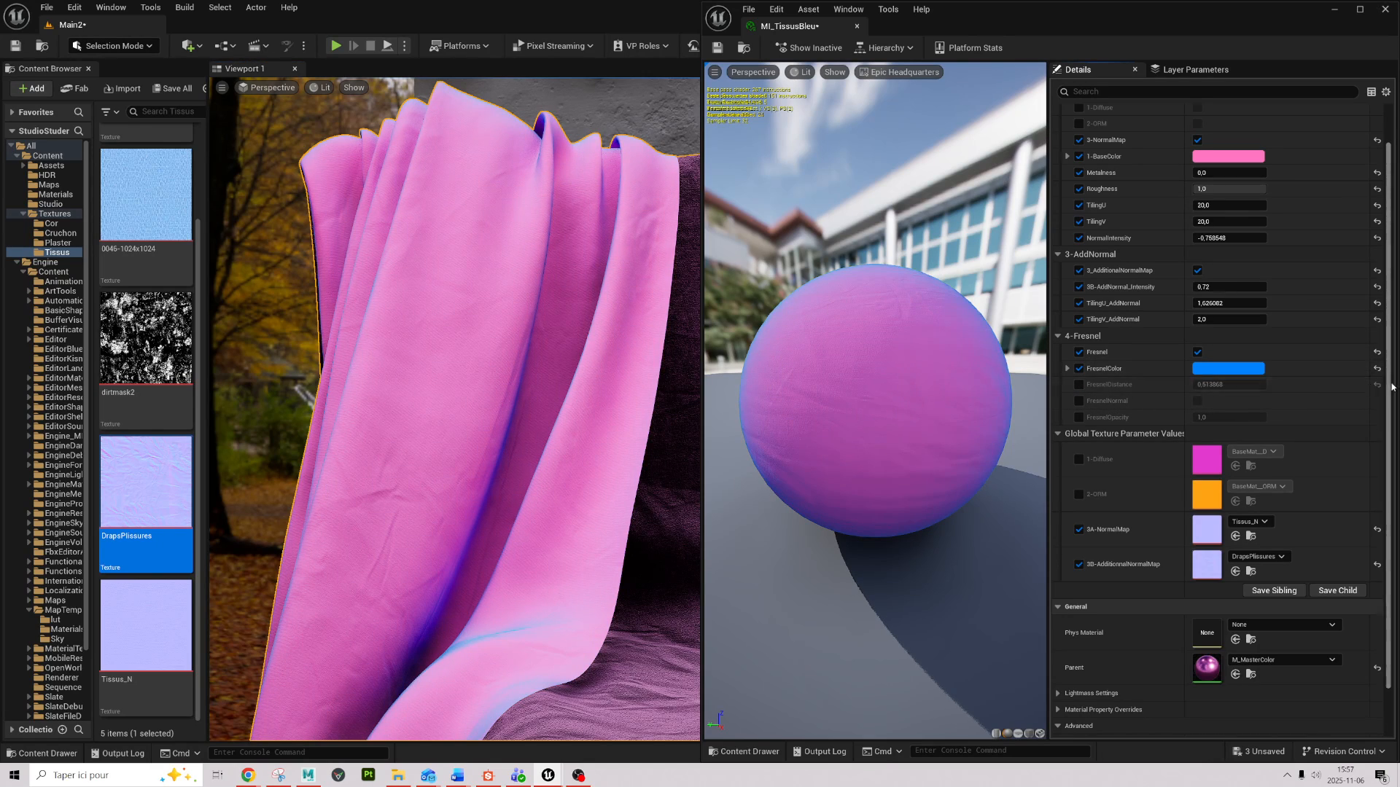
pyautogui.click(1078, 385)
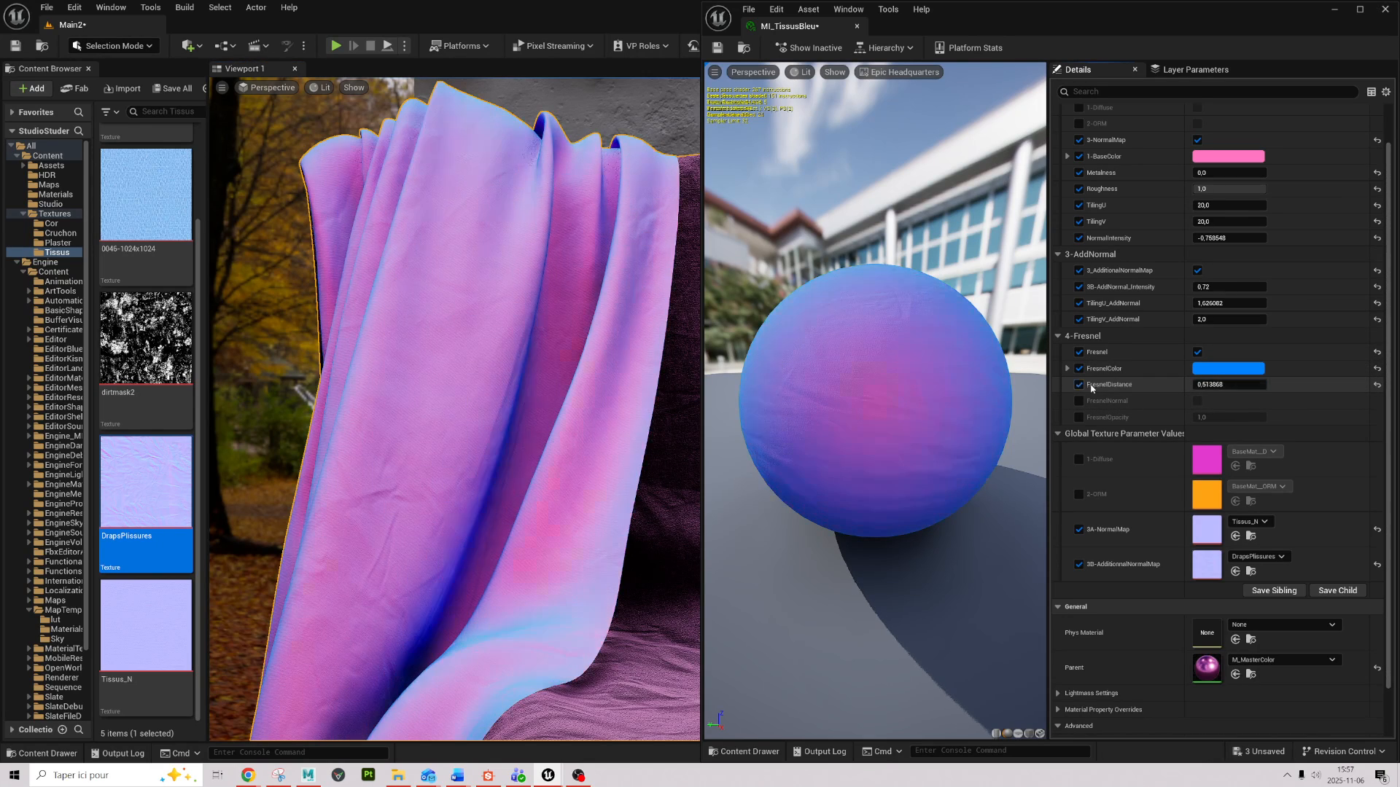
pyautogui.click(1378, 387)
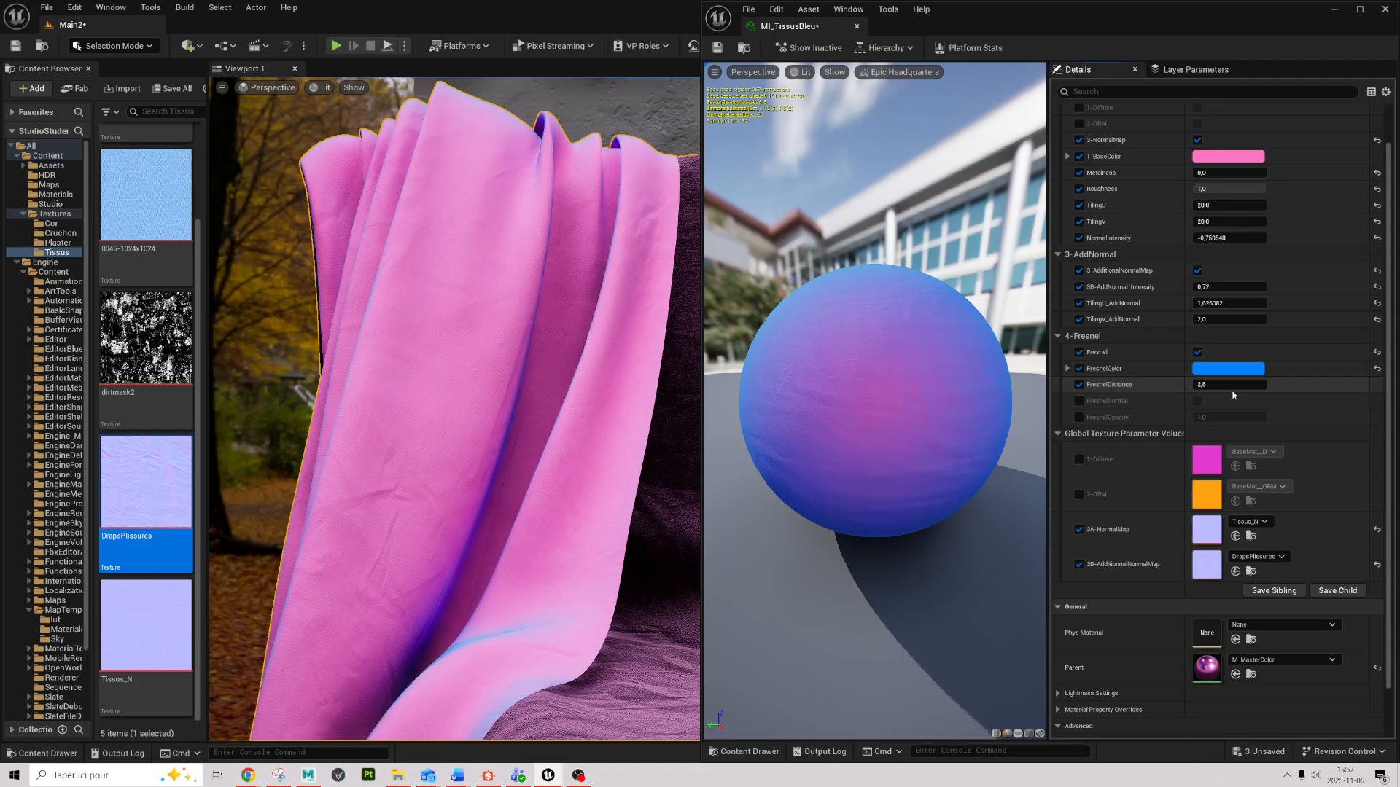
# Step: Override FresnelNormal and FresnelOpacity, and adjust FresnelOpacity to about 1.42
pyautogui.click(1078, 401)
pyautogui.click(1079, 418)
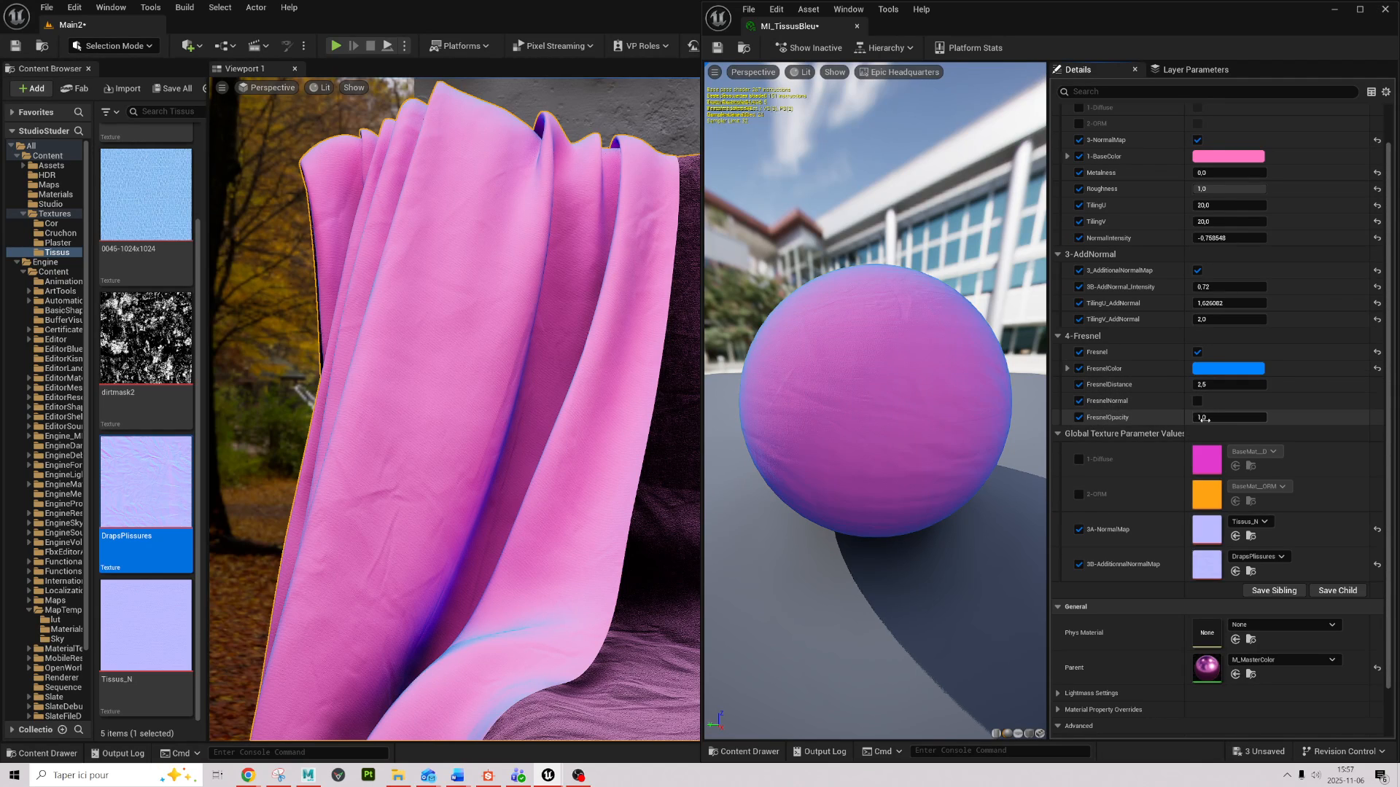
pyautogui.moveTo(1229, 418); pyautogui.dragTo(1174, 418)
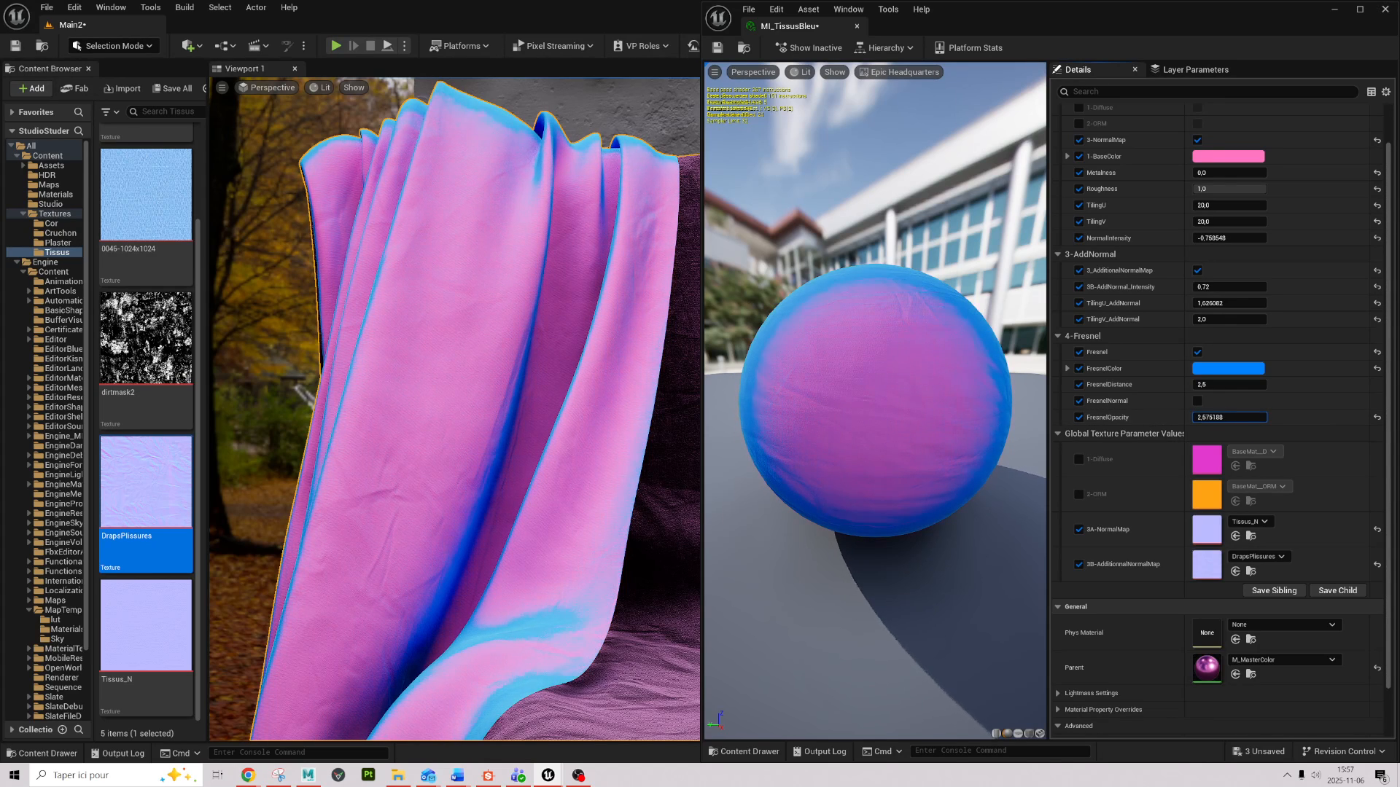
# Step: Turn on FresnelNormal, override FresnelNormalImpact and set it to about -0.34
pyautogui.click(1197, 401)
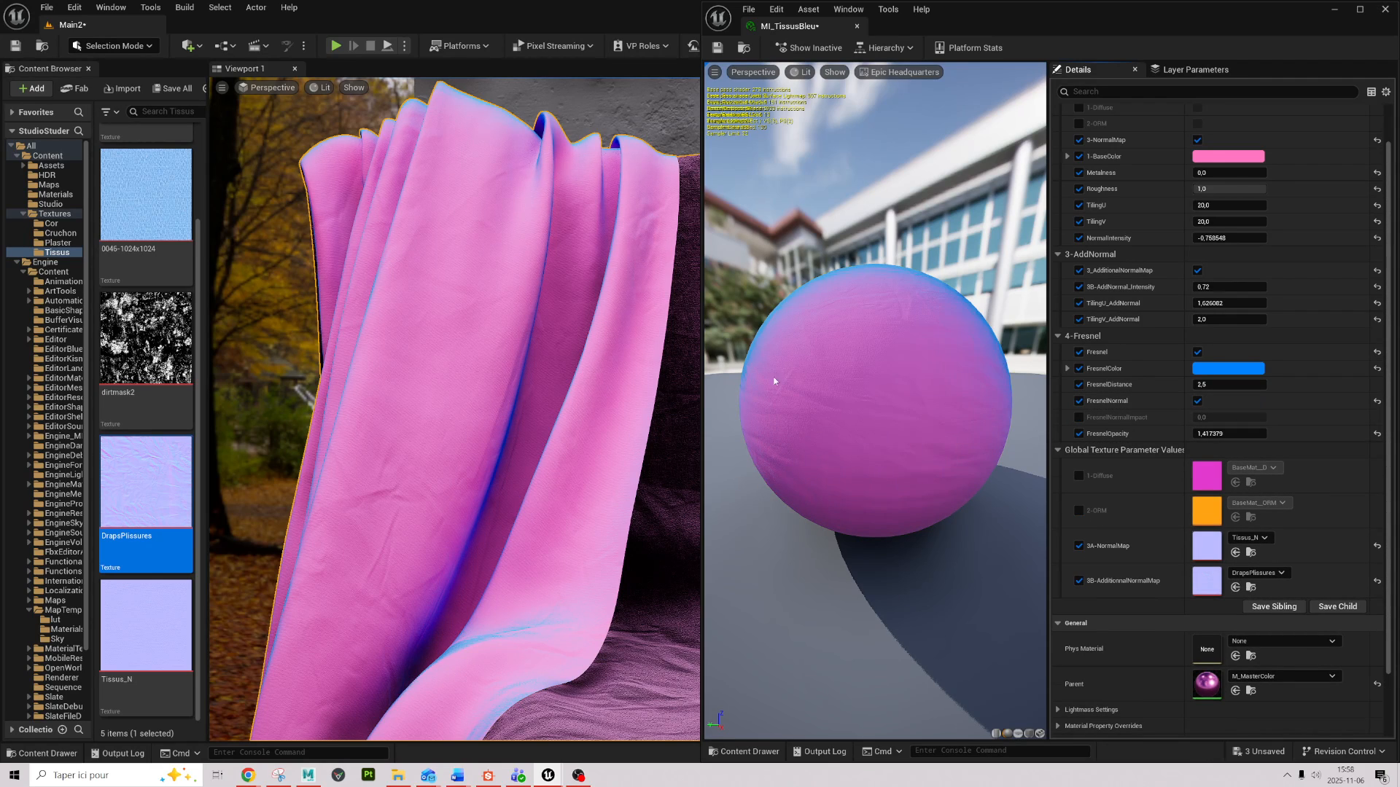
pyautogui.click(1080, 419)
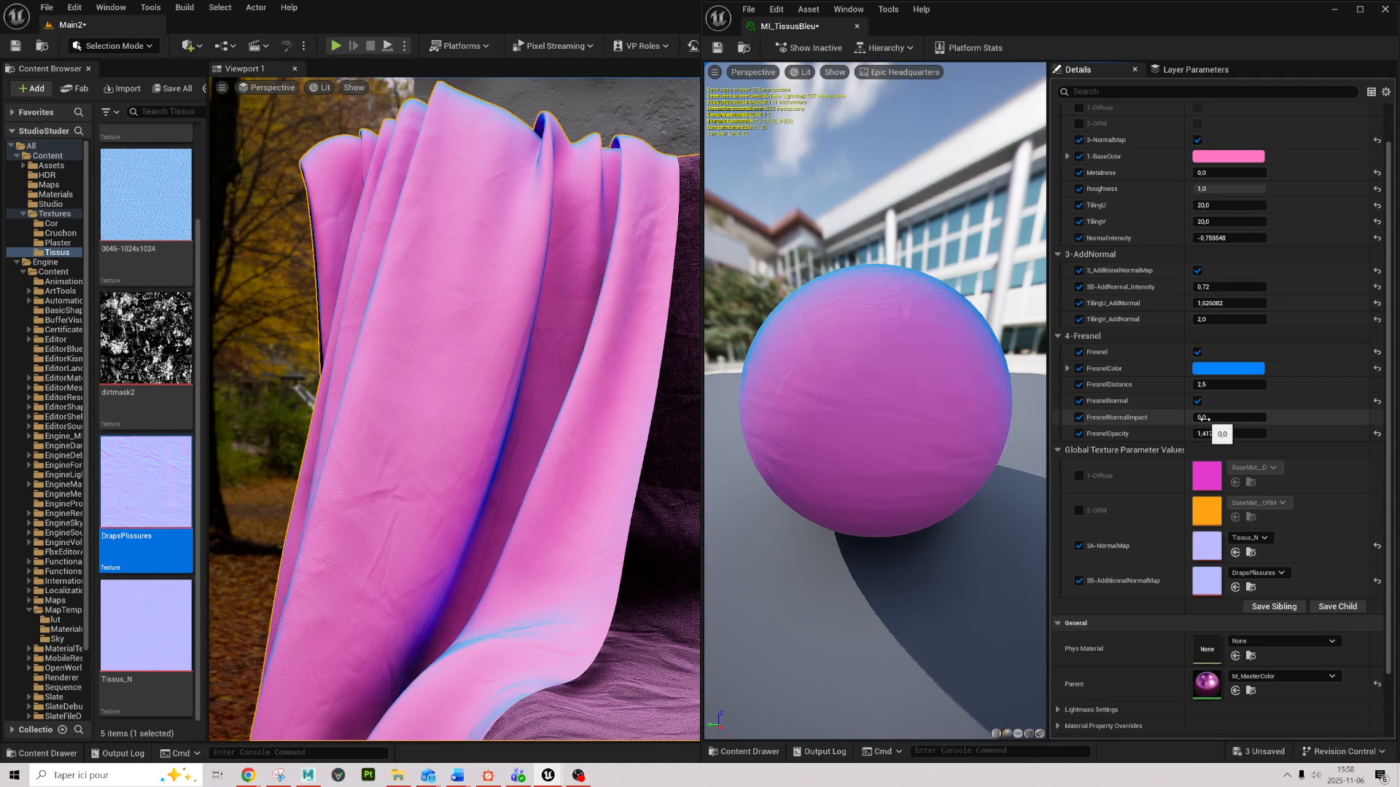
pyautogui.moveTo(1204, 418); pyautogui.dragTo(1157, 418)
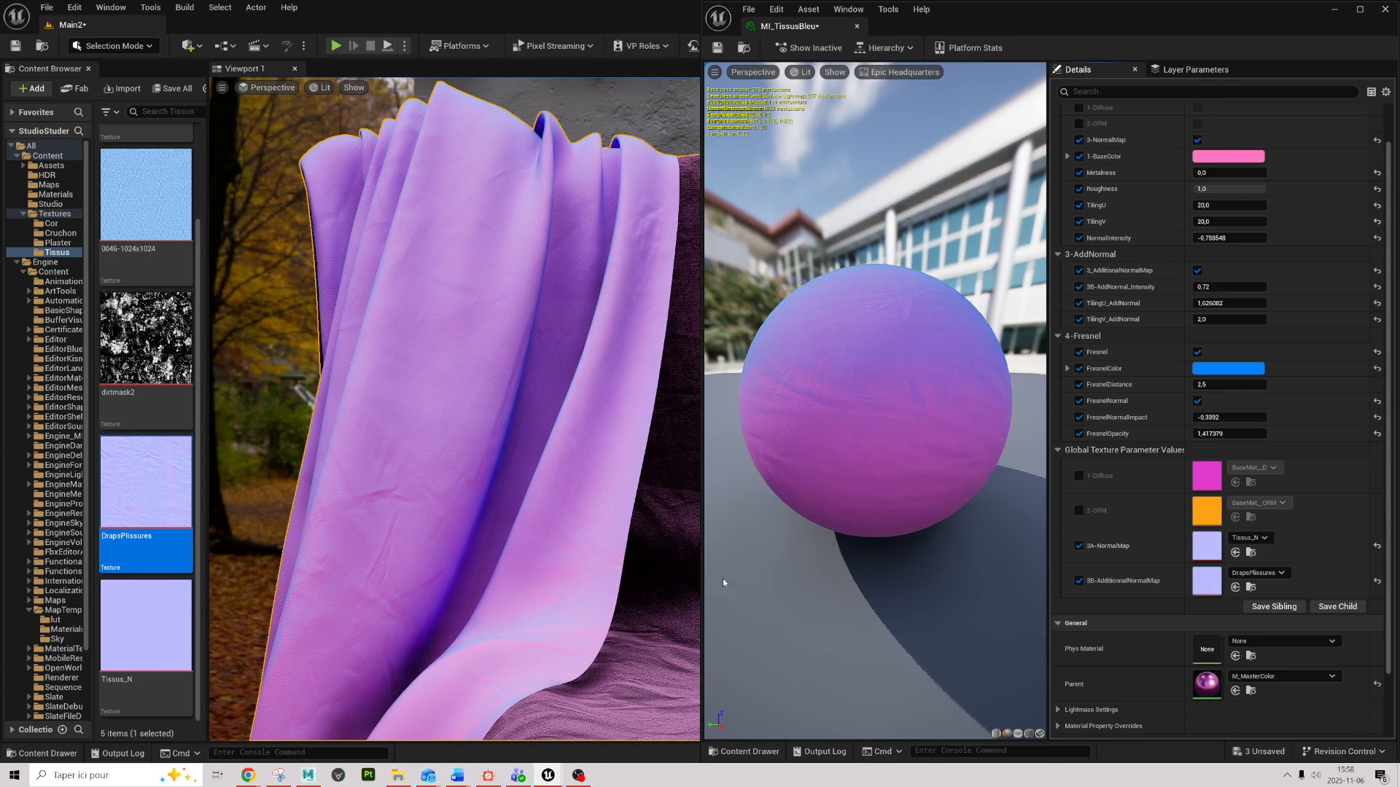
# Step: Lower FresnelOpacity to about 0.93 and check the sheen on the whole cloth
pyautogui.moveTo(1225, 434); pyautogui.dragTo(1207, 433)
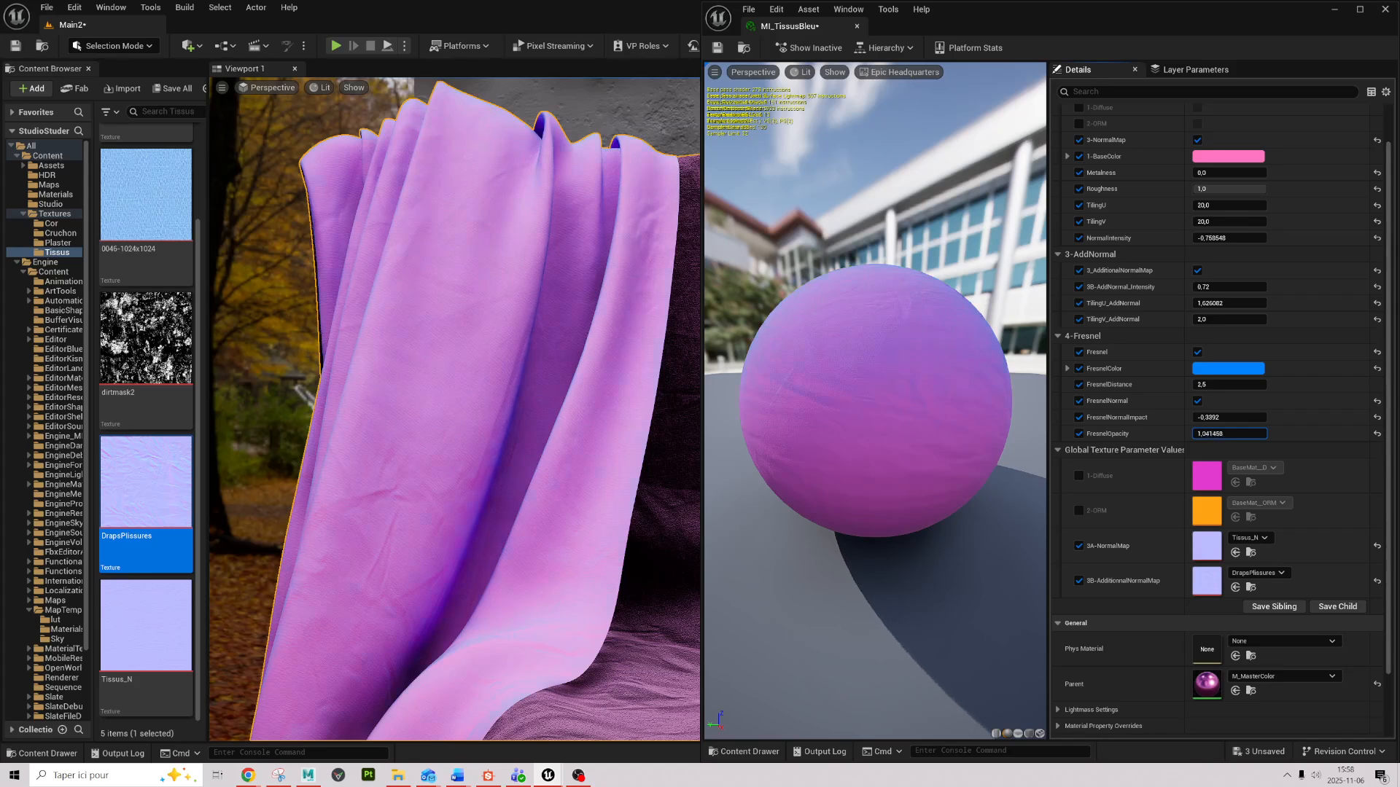
pyautogui.press('s')
pyautogui.moveTo(467, 408); pyautogui.dragTo(488, 390, button='right')
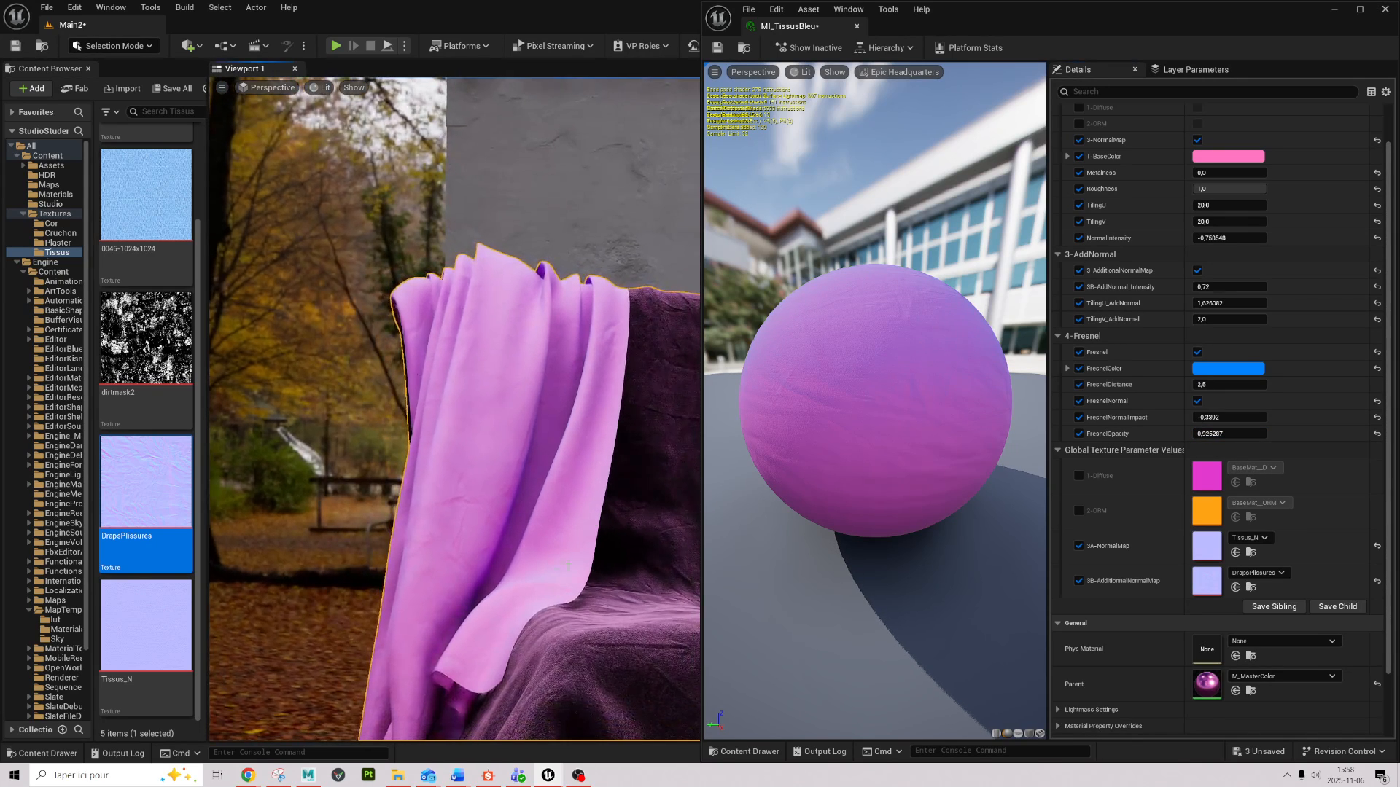
# Step: Set the FresnelColor of MI_TissusBleu to pure white
pyautogui.click(1235, 369)
pyautogui.moveTo(1127, 501); pyautogui.dragTo(1121, 534)
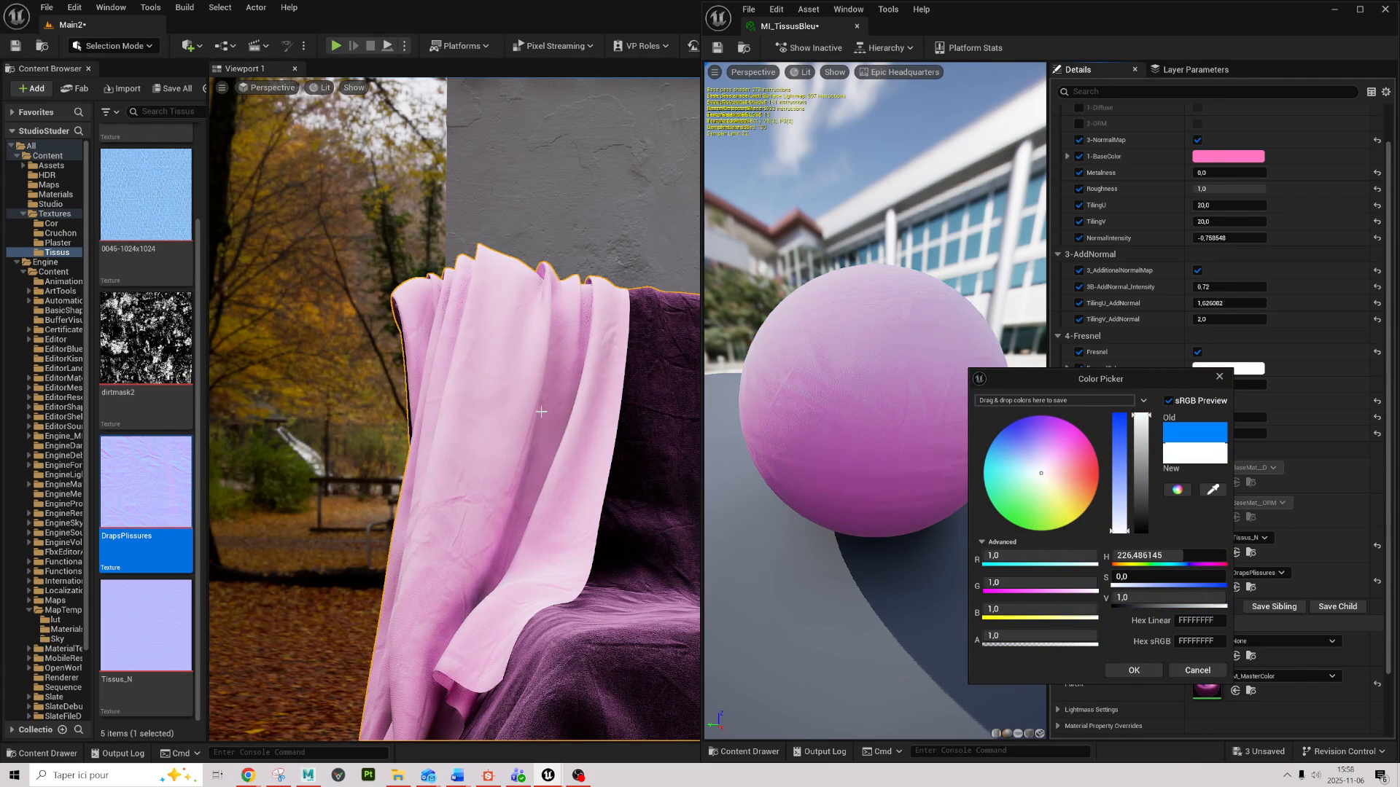
pyautogui.click(1134, 670)
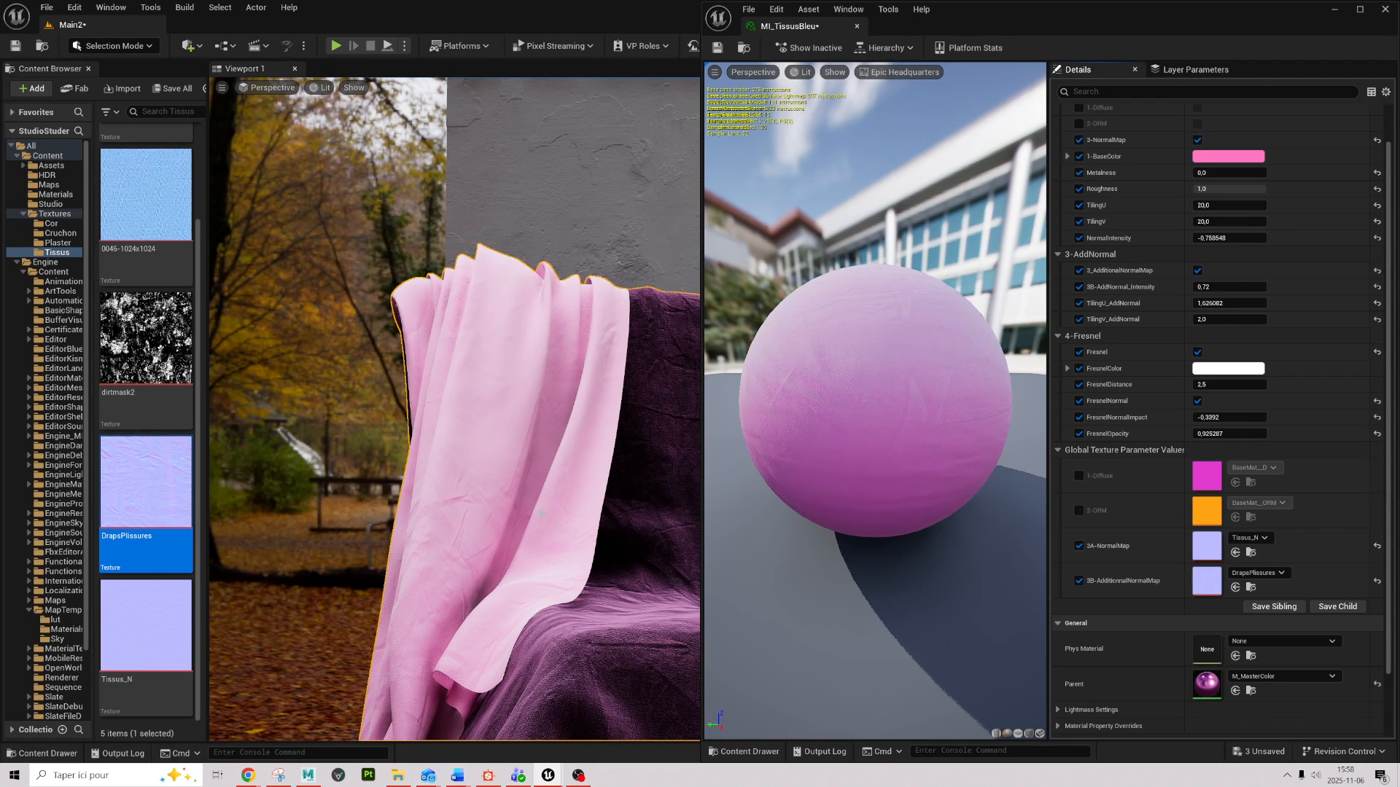
# Step: Try a saturated blue FresnelColor for comparison and discard the change
pyautogui.click(1228, 368)
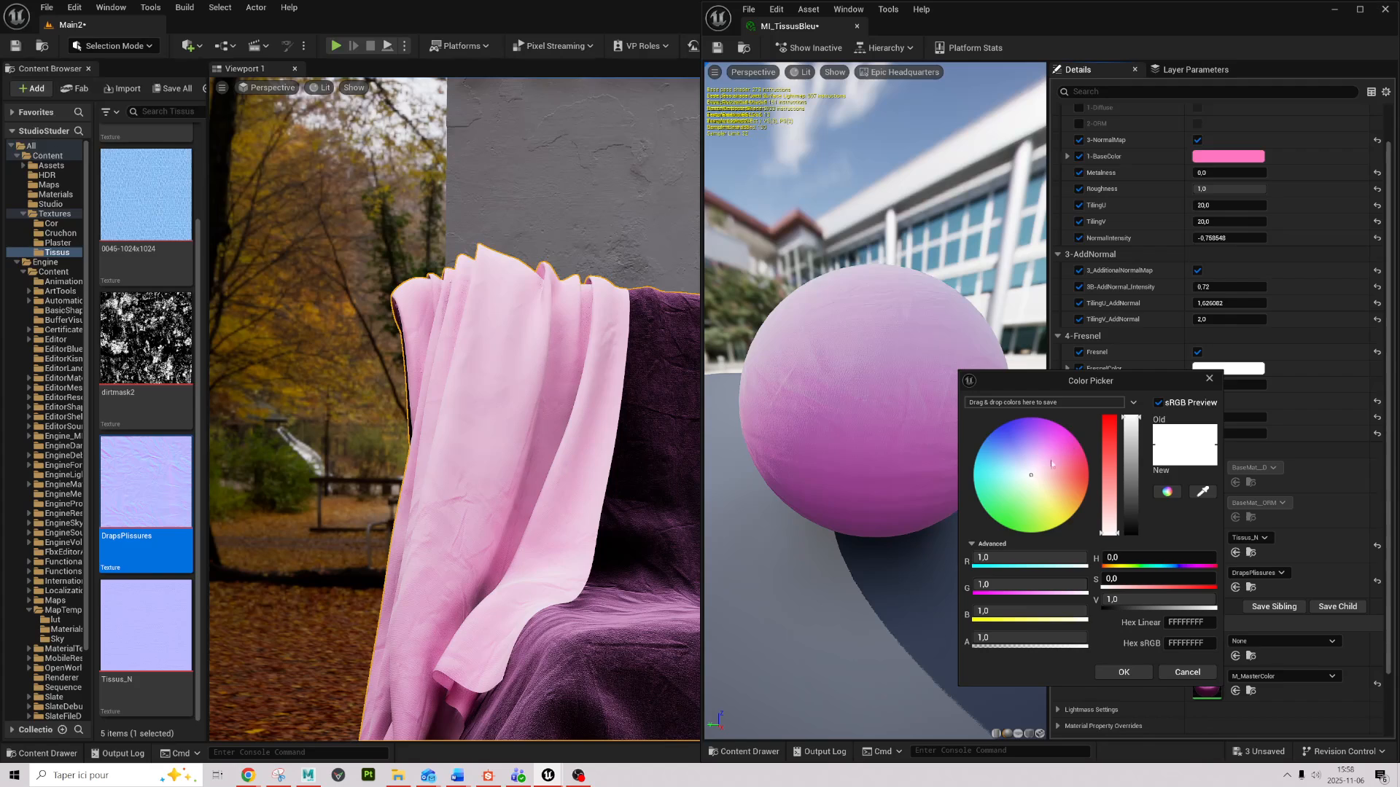
pyautogui.moveTo(1052, 459); pyautogui.dragTo(992, 430)
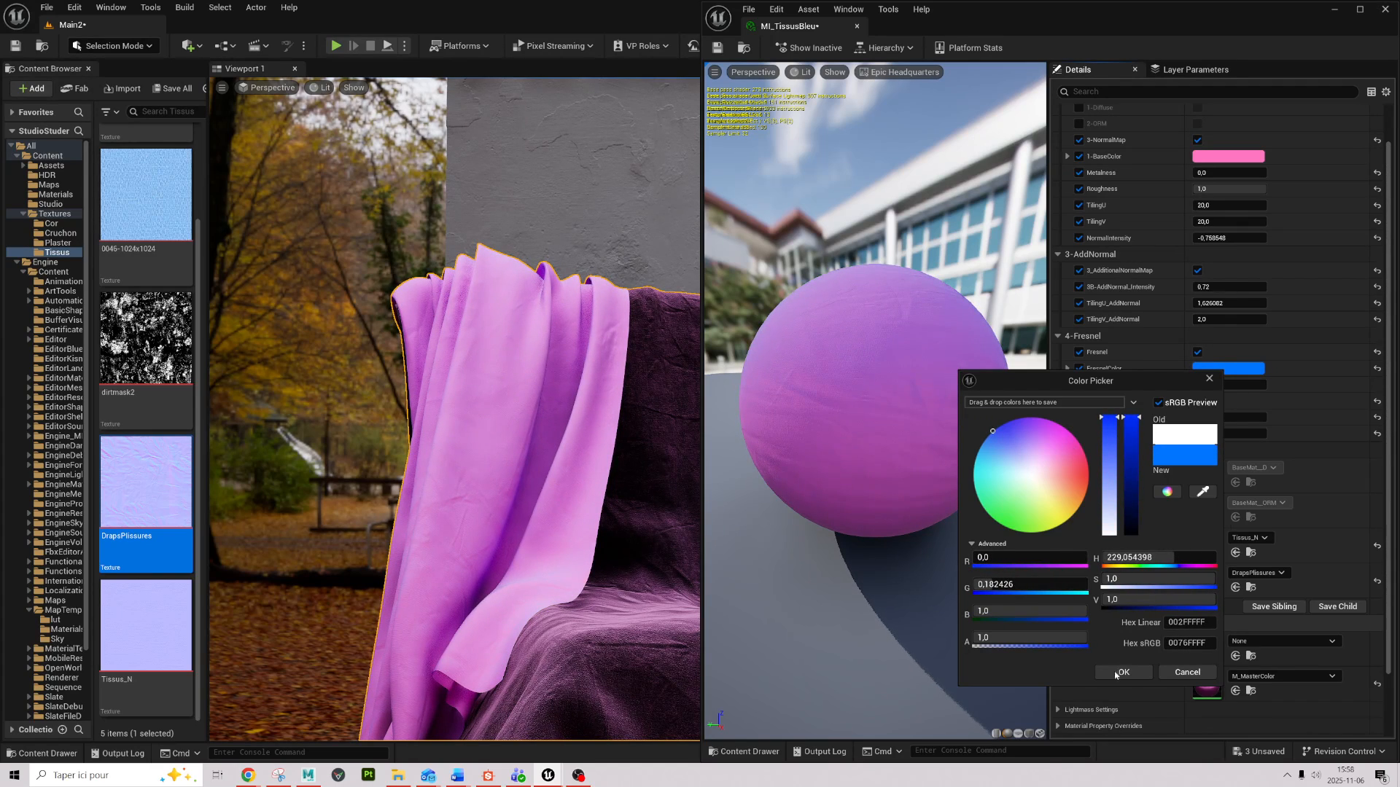
pyautogui.click(1191, 670)
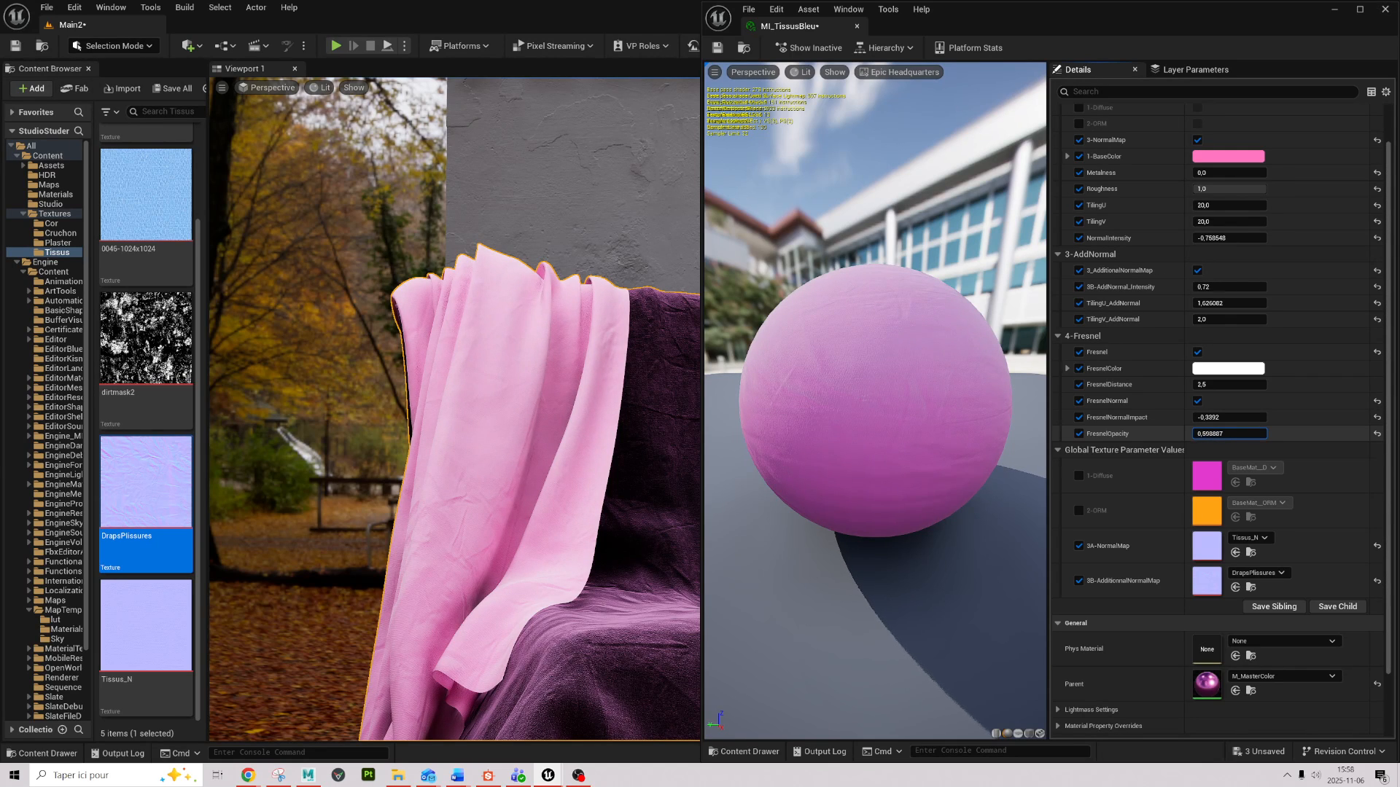
# Step: Lower FresnelOpacity to about 0.54 and check the weave and wrinkles on the draped cloth up close
pyautogui.moveTo(1229, 434); pyautogui.dragTo(1216, 433)
pyautogui.moveTo(540, 437)
pyautogui.keyDown('alt'); pyautogui.mouseDown()
pyautogui.moveTo(452, 445)
pyautogui.moveTo(540, 437)
pyautogui.mouseUp(); pyautogui.keyUp('alt')
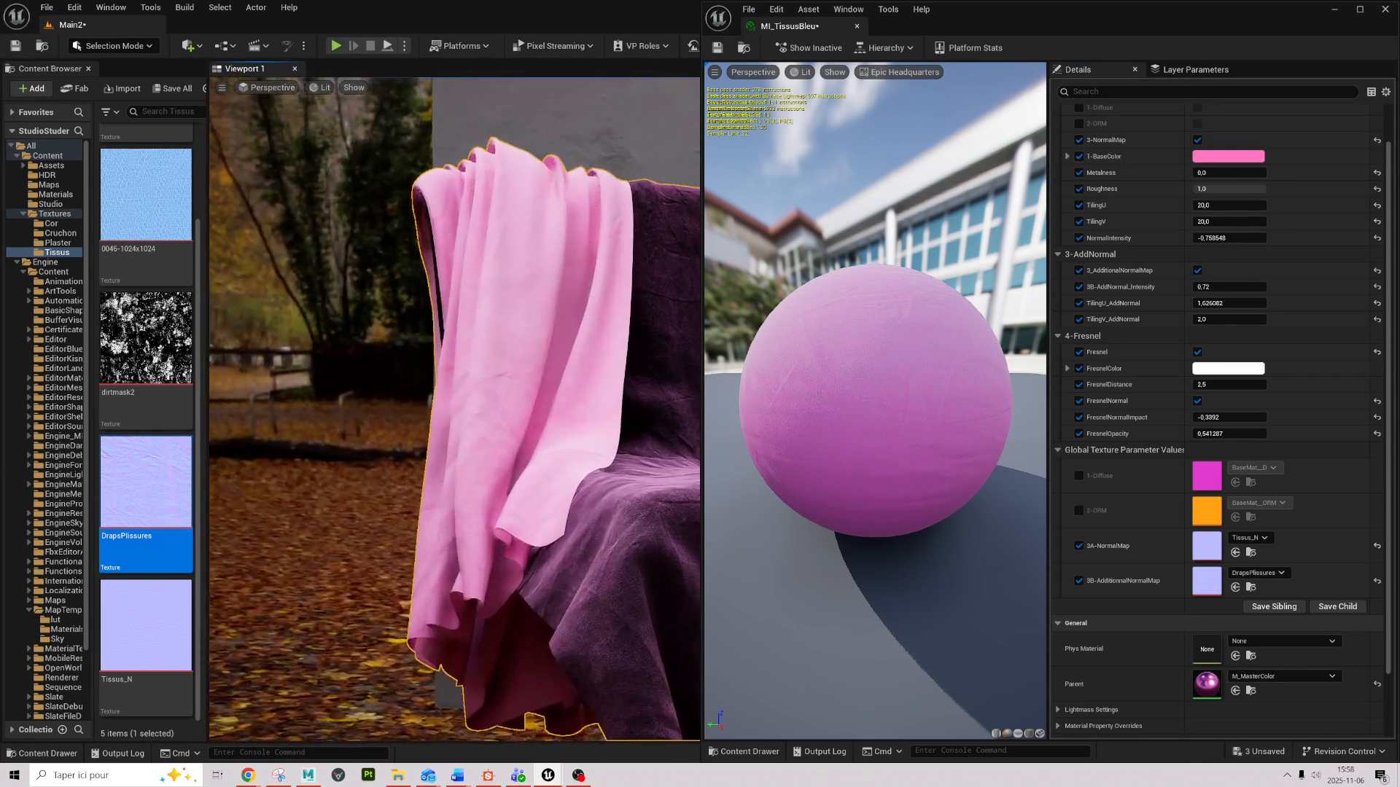
pyautogui.keyDown('alt'); pyautogui.moveTo(539, 437); pyautogui.dragTo(623, 438, button='right'); pyautogui.keyUp('alt')
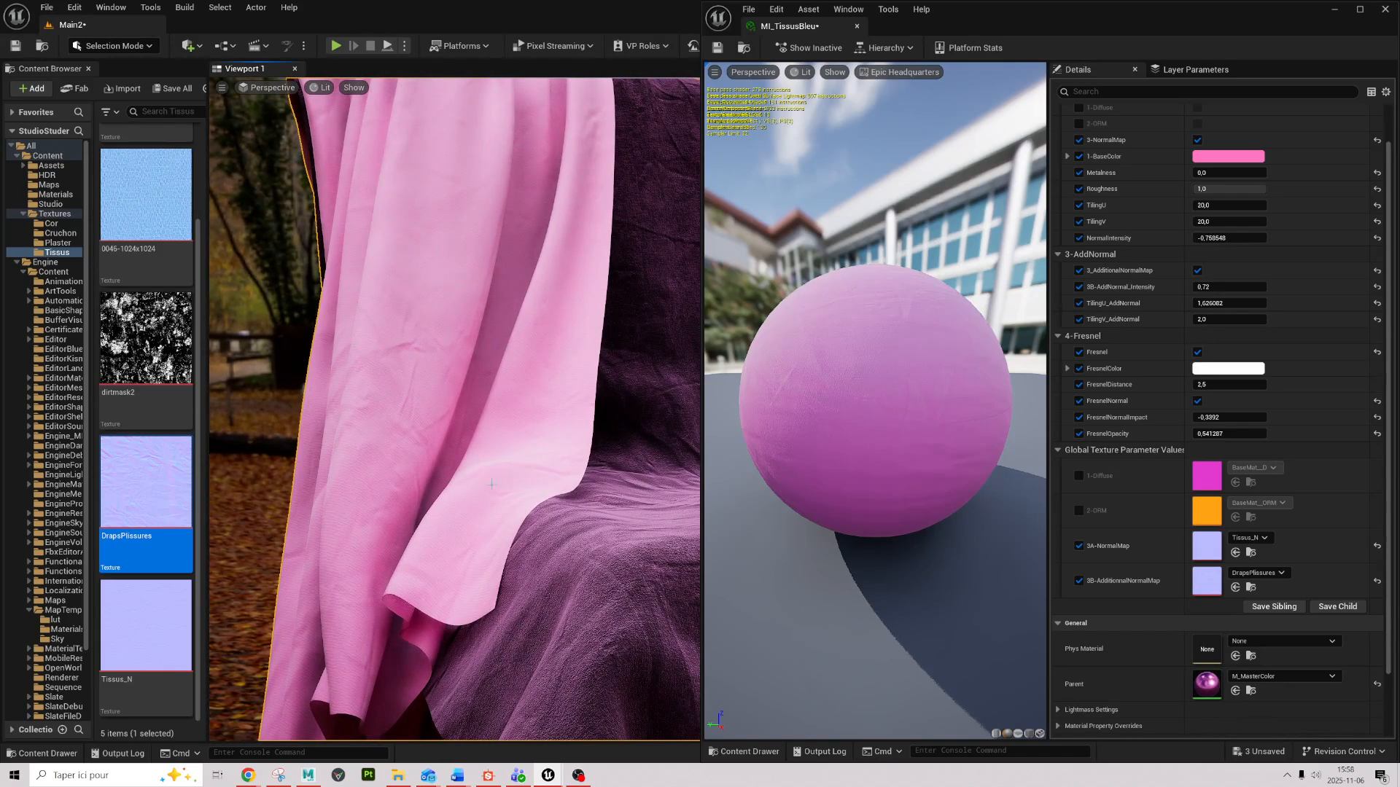
pyautogui.moveTo(491, 484)
pyautogui.mouseDown(button='right')
pyautogui.moveTo(431, 467)
pyautogui.moveTo(445, 452)
pyautogui.moveTo(503, 481)
pyautogui.moveTo(481, 477)
pyautogui.mouseUp(button='right')
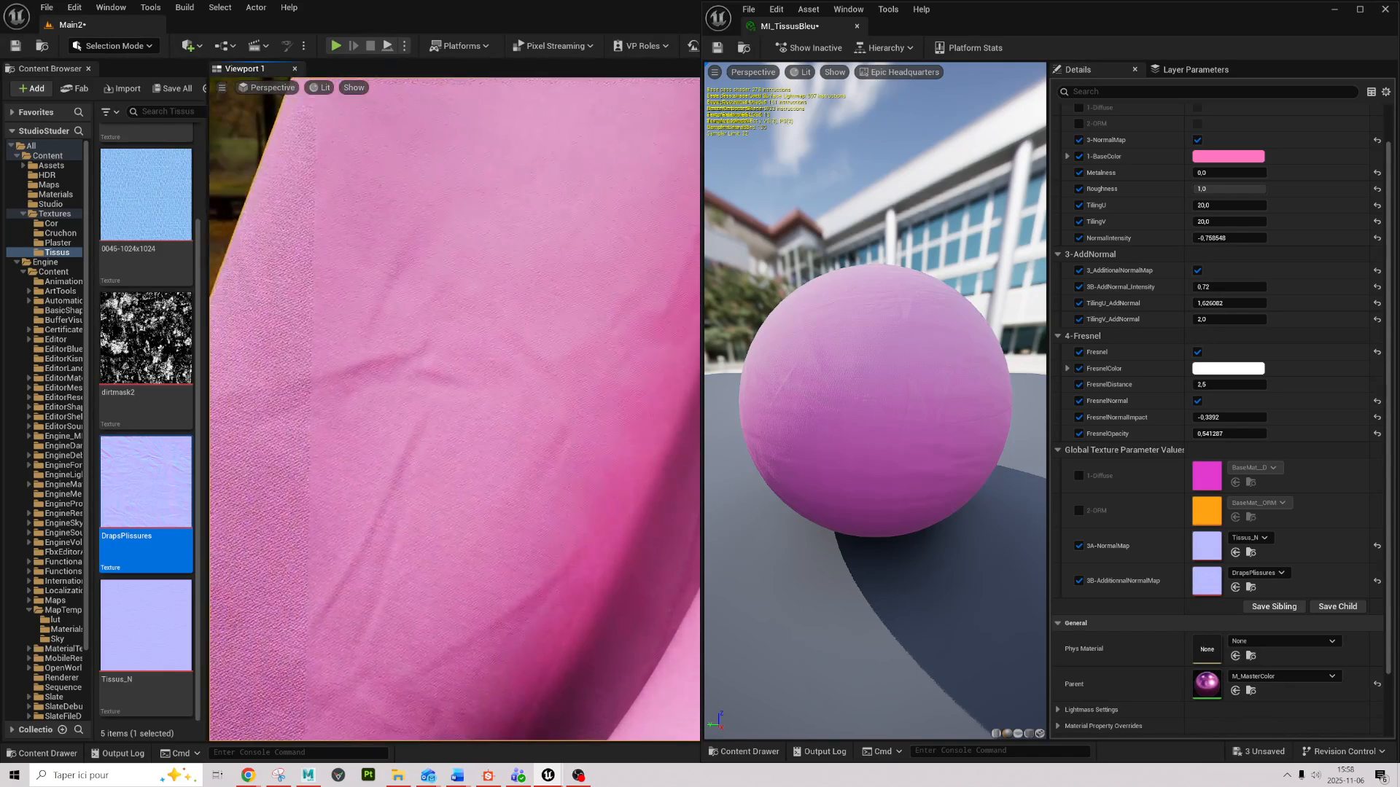
pyautogui.keyDown('alt'); pyautogui.moveTo(482, 477); pyautogui.dragTo(525, 445); pyautogui.keyUp('alt')
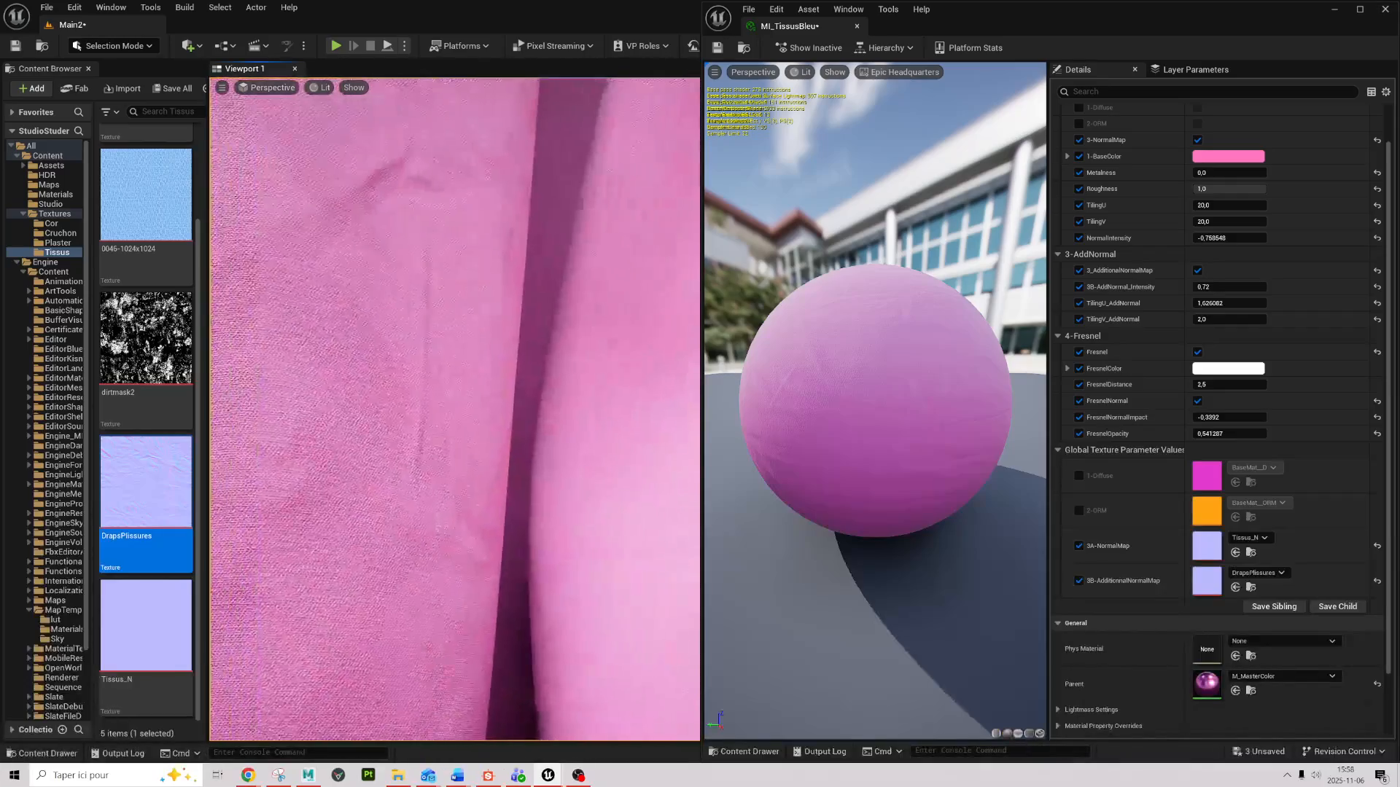
pyautogui.keyDown('alt'); pyautogui.moveTo(525, 445); pyautogui.dragTo(452, 445, button='right'); pyautogui.keyUp('alt')
pyautogui.keyDown('alt'); pyautogui.moveTo(452, 445); pyautogui.dragTo(547, 467); pyautogui.keyUp('alt')
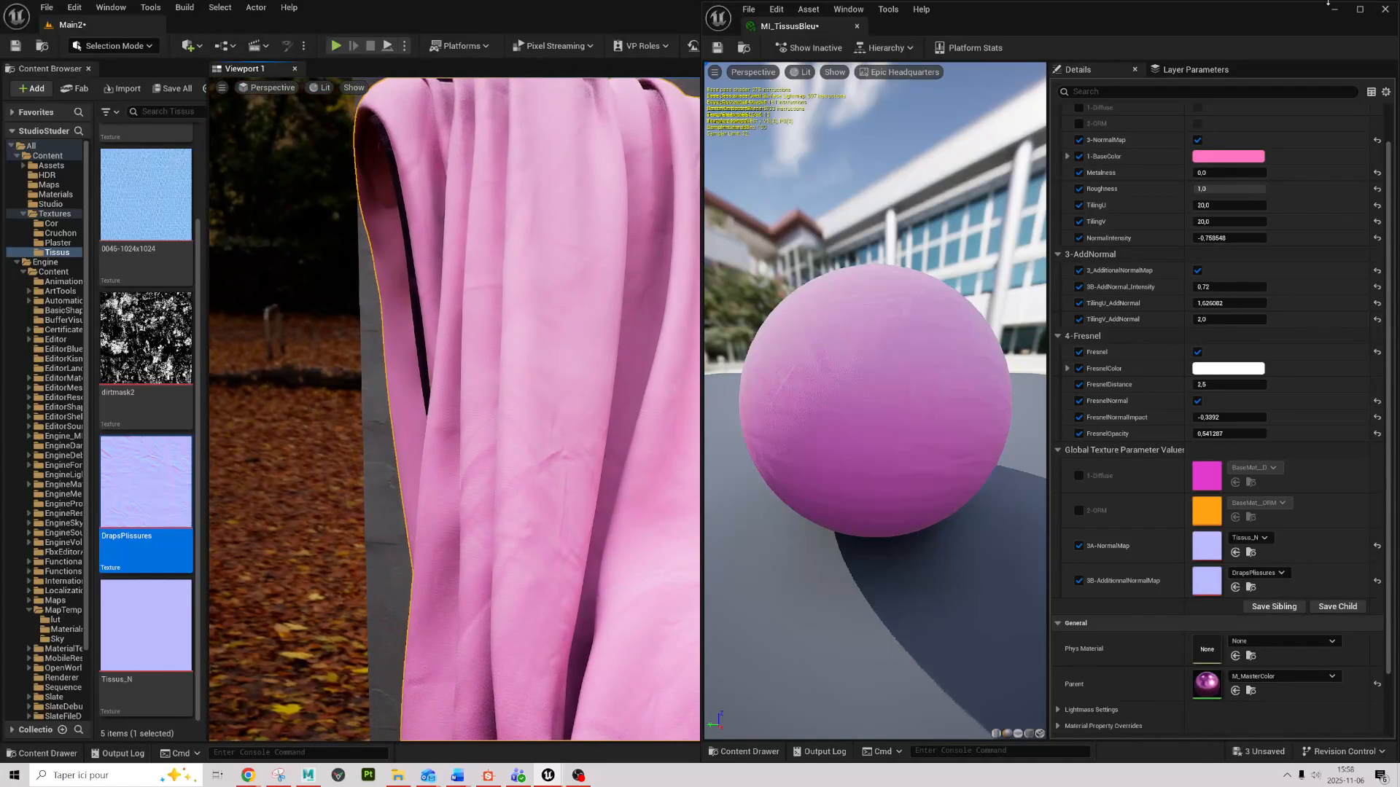
# Step: Change the BaseColor to a pale lavender blue with hue about 238 and saturation about 0.51, and check the whole cloth
pyautogui.click(1228, 156)
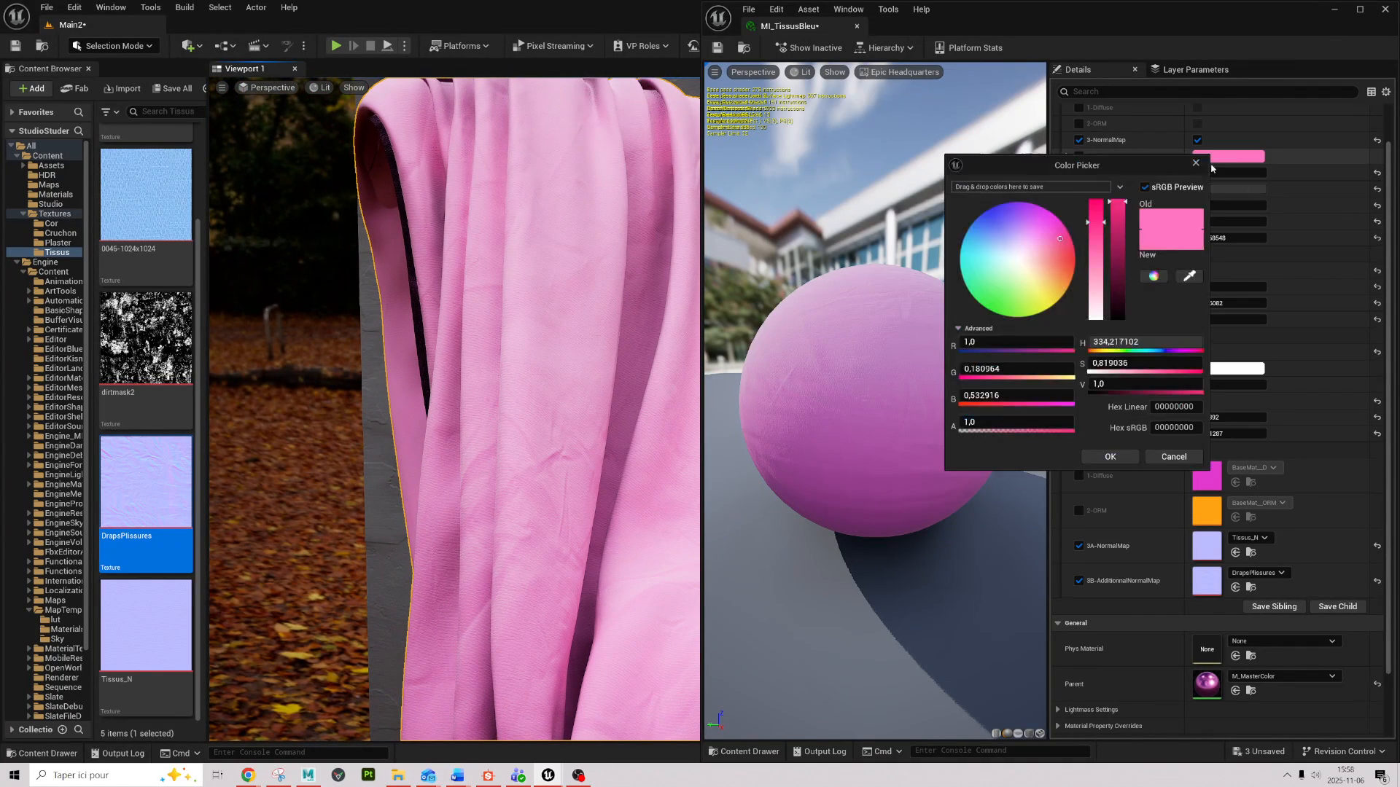
pyautogui.moveTo(1026, 270); pyautogui.dragTo(1001, 237)
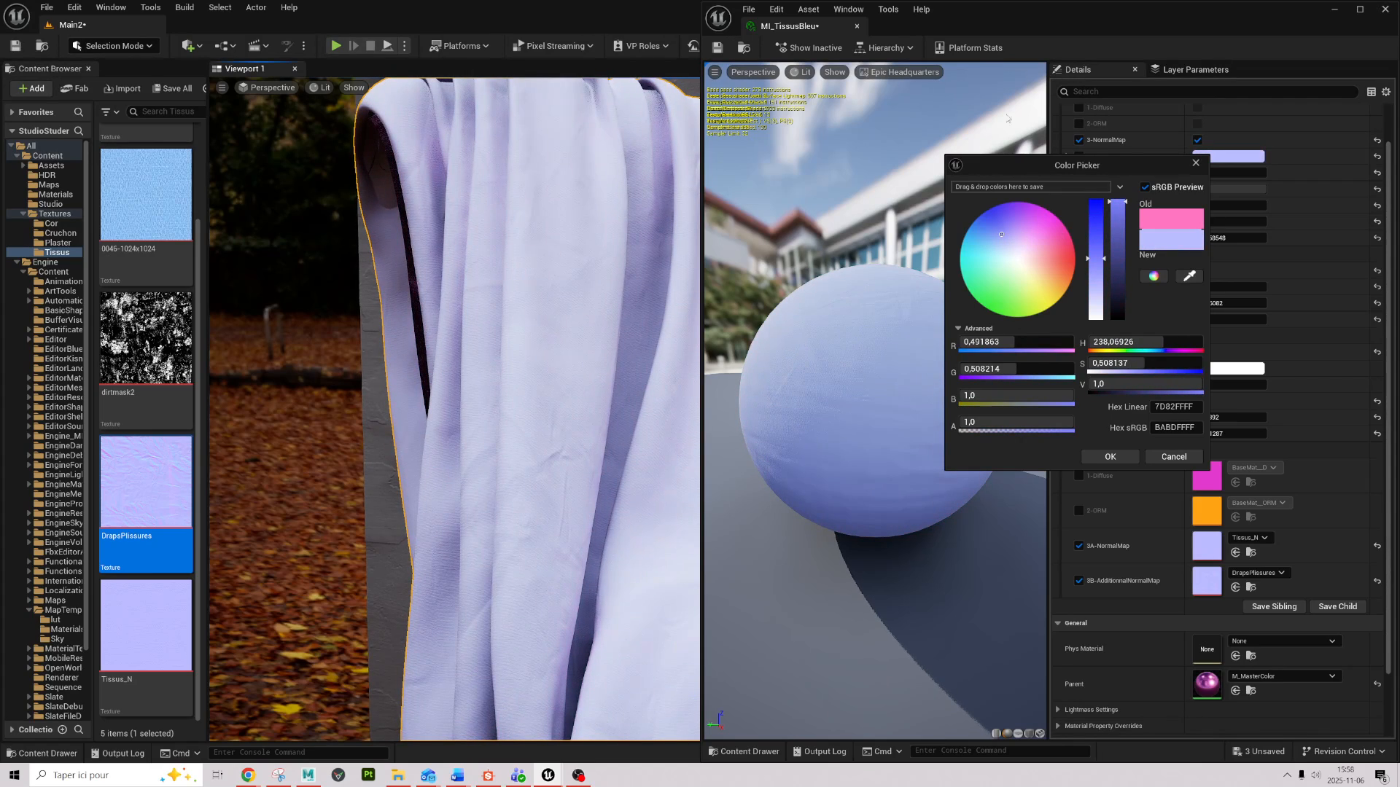
pyautogui.click(1196, 162)
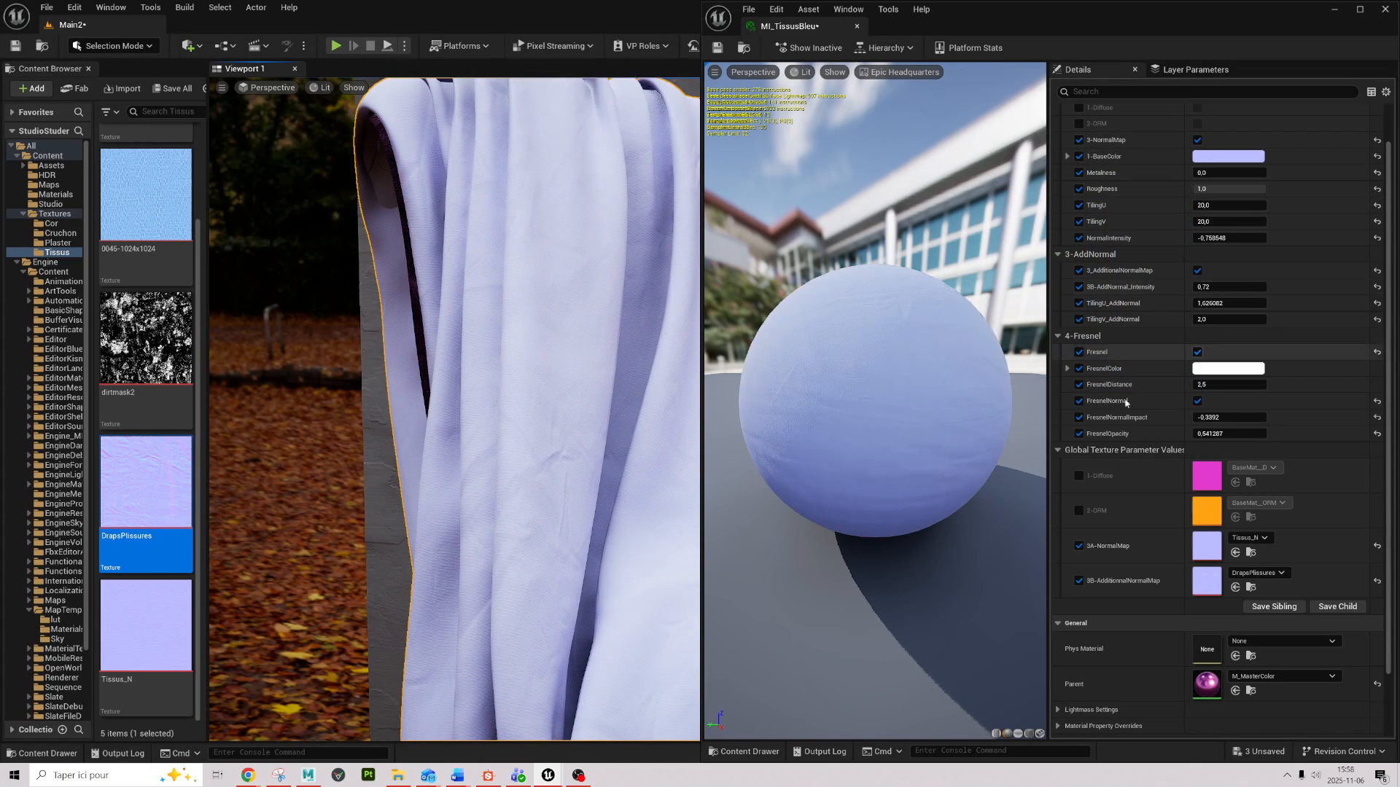
pyautogui.keyDown('alt'); pyautogui.moveTo(477, 356); pyautogui.dragTo(398, 255, button='middle'); pyautogui.keyUp('alt')
pyautogui.keyDown('alt'); pyautogui.moveTo(398, 255); pyautogui.dragTo(284, 314, button='right'); pyautogui.keyUp('alt')
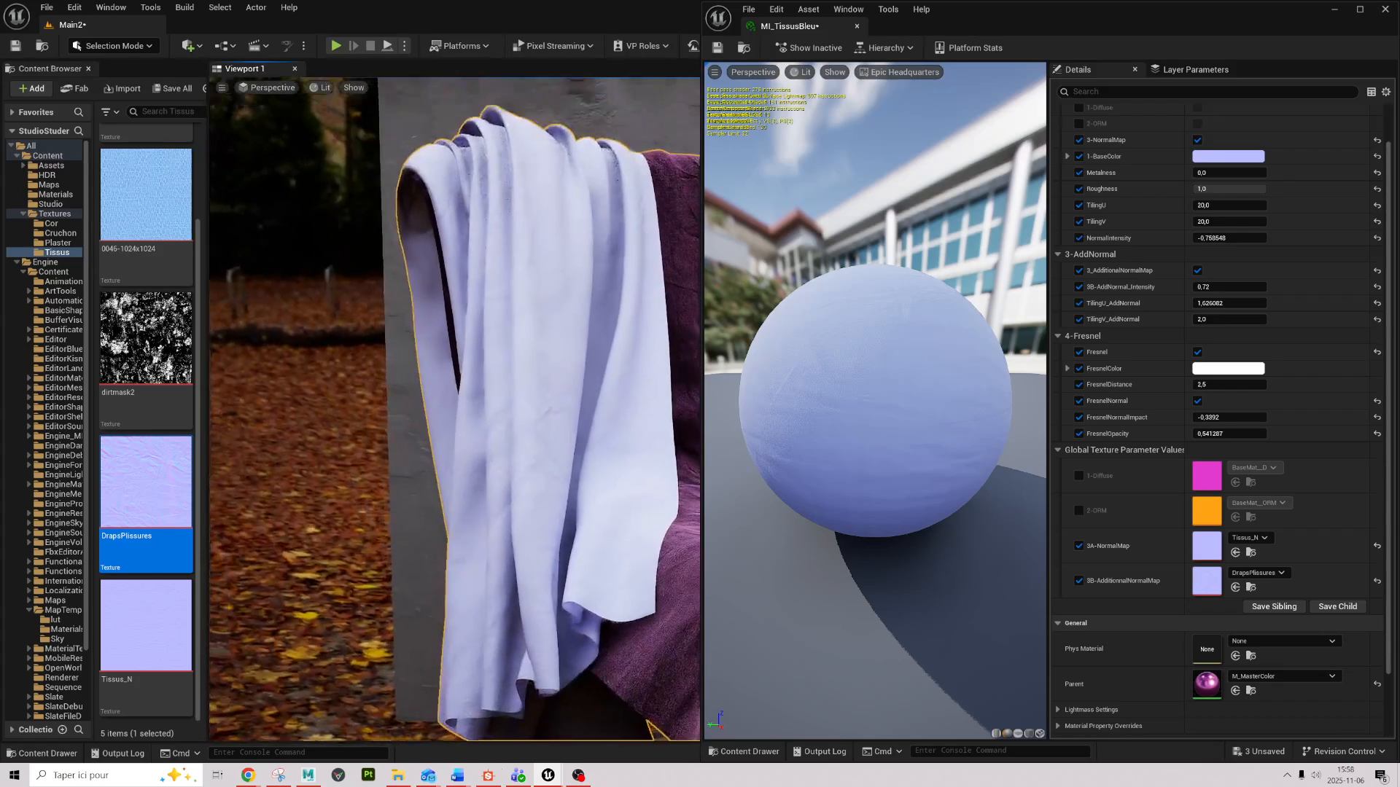
pyautogui.keyDown('alt'); pyautogui.moveTo(467, 350); pyautogui.dragTo(364, 335); pyautogui.keyUp('alt')
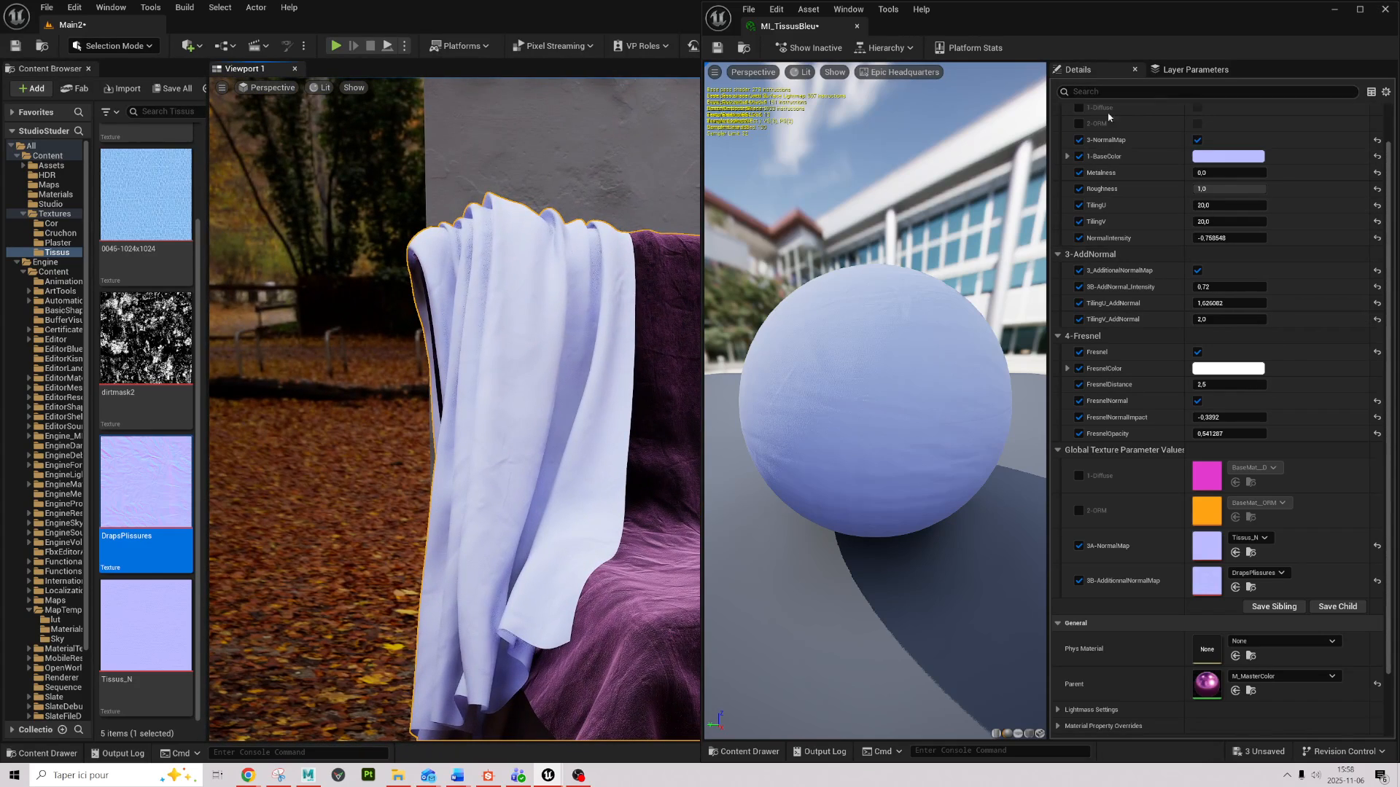
# Step: Move the material editor out of the way, select the BG_Plane wall and locate the Plaster_Wall normal texture in the Plaster folder
pyautogui.moveTo(1203, 19); pyautogui.dragTo(1109, 345)
pyautogui.click(1052, 182)
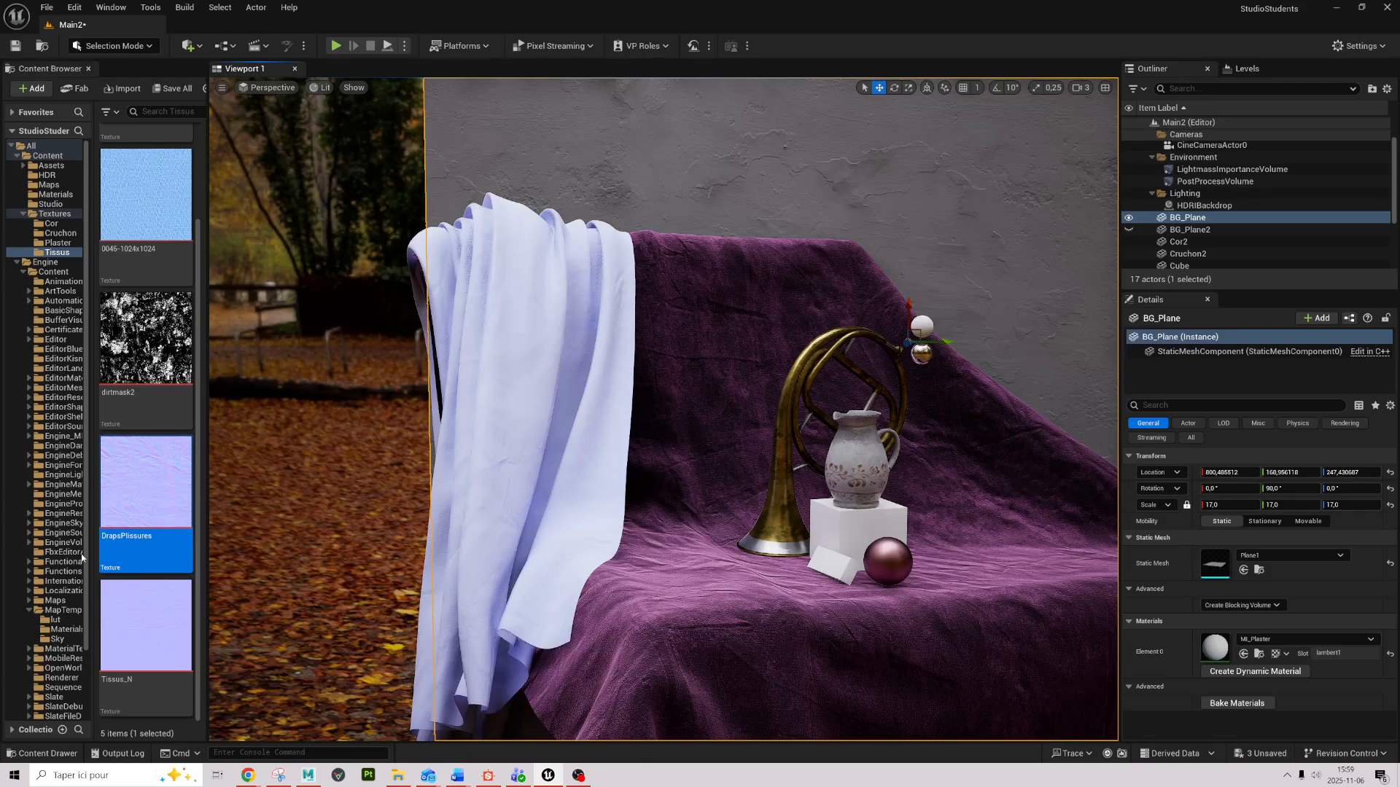
pyautogui.click(62, 242)
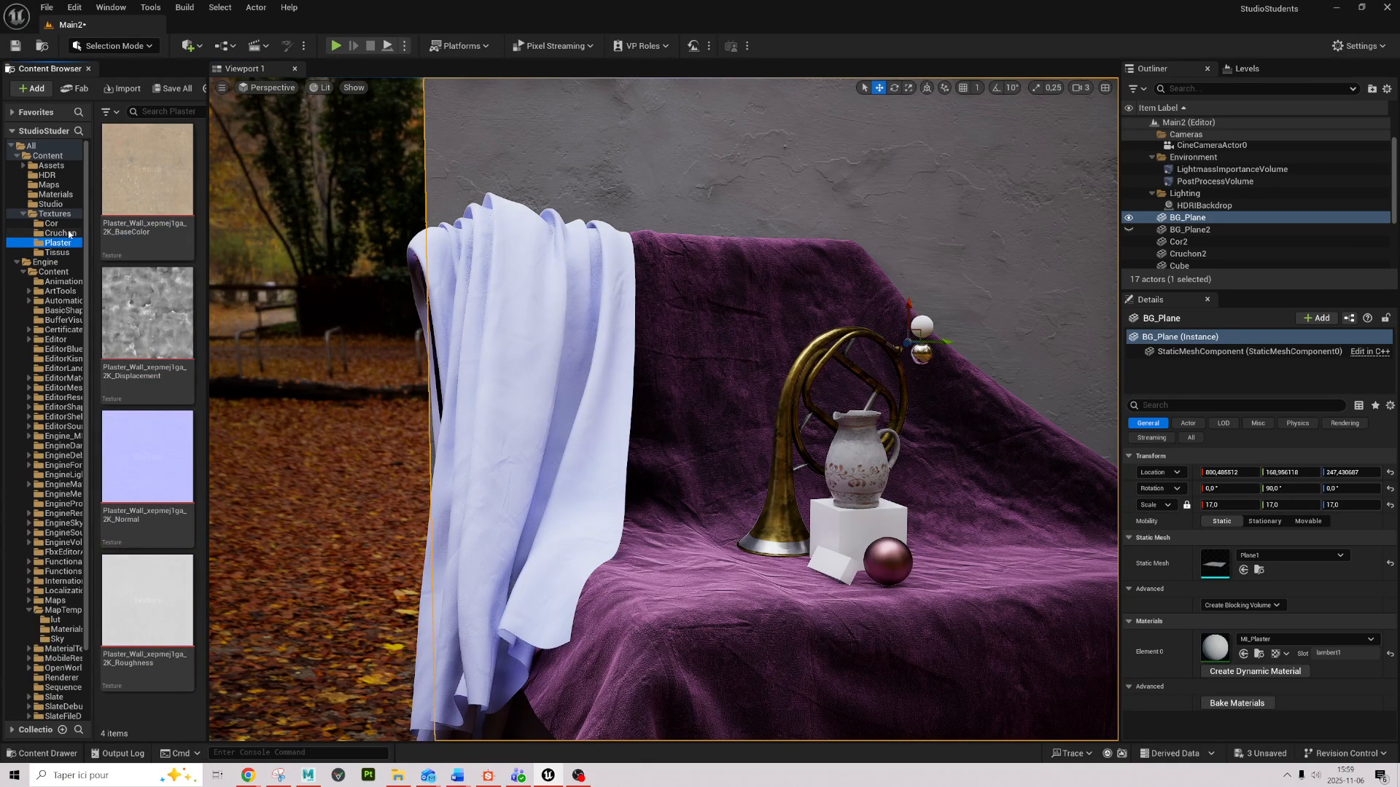
pyautogui.click(136, 509)
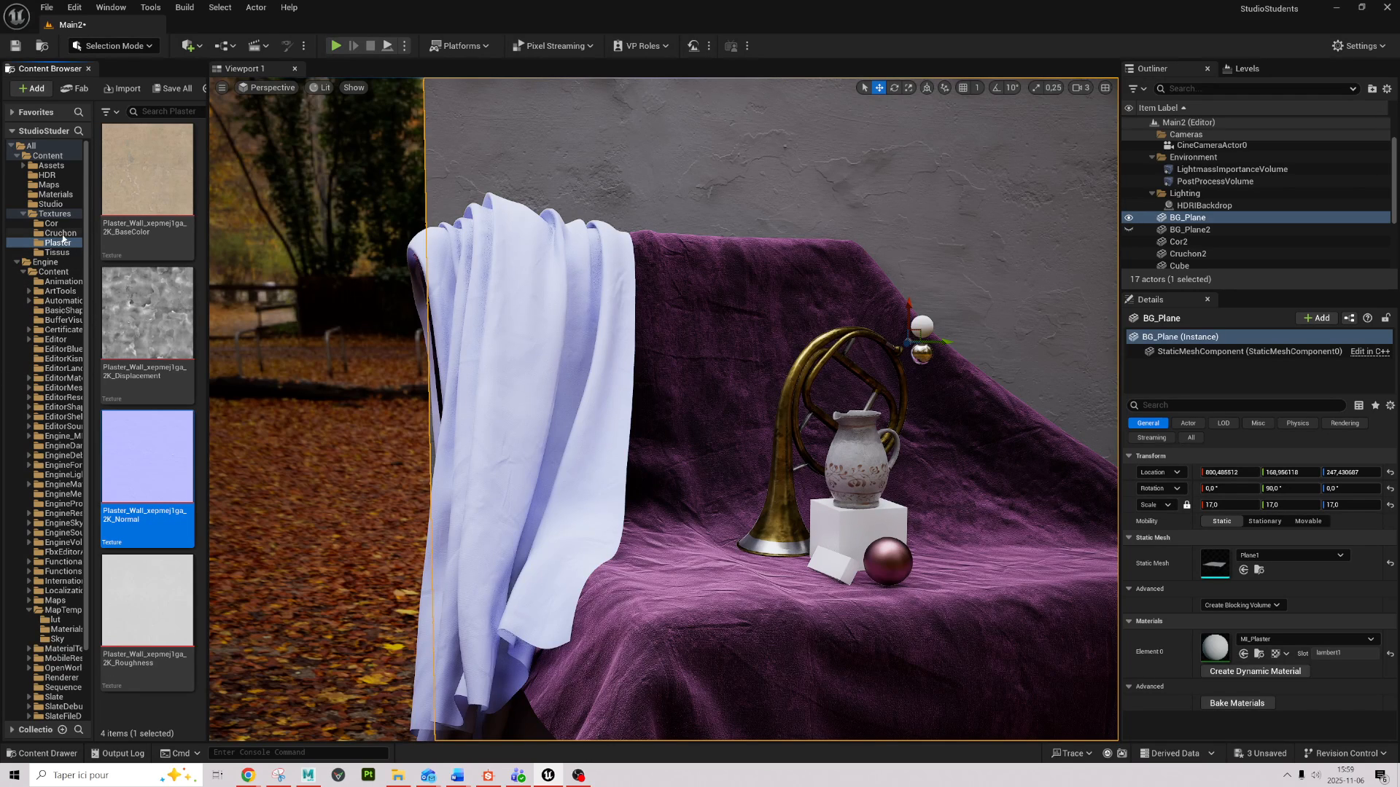
# Step: Create a material instance from M_MasterColor in the Materials folder, name it MI_PlasterNew and open it
pyautogui.click(56, 194)
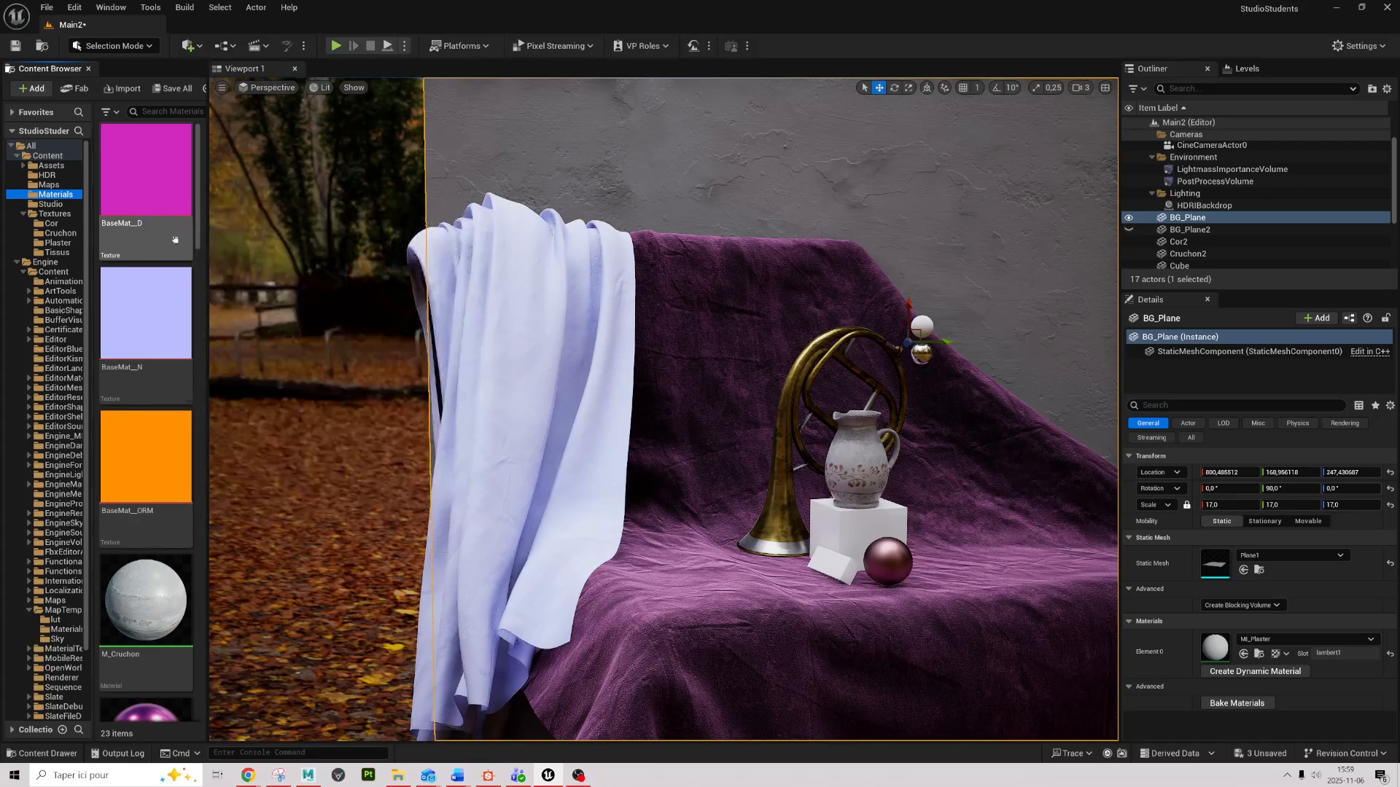
pyautogui.scroll(-4, 175, 239)
pyautogui.click(155, 470)
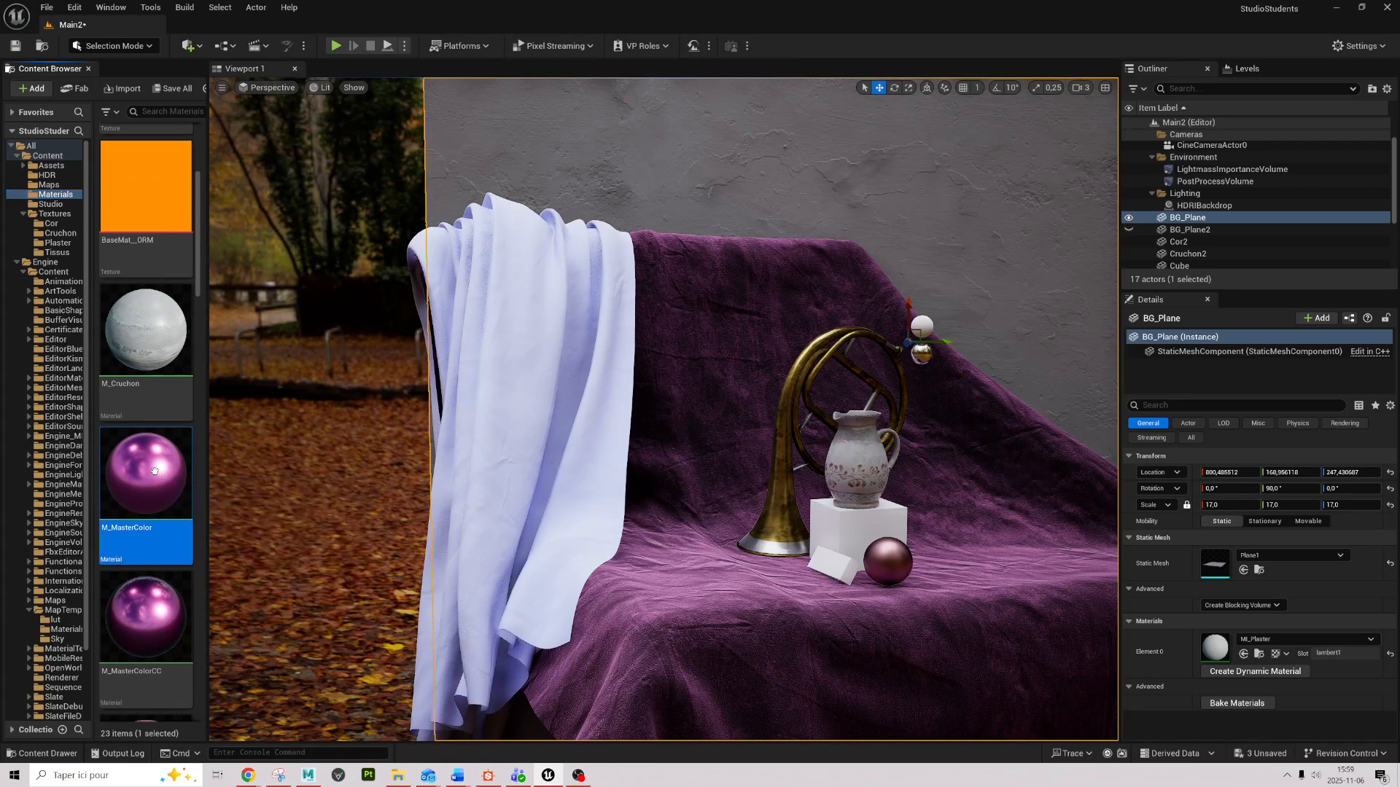
pyautogui.rightClick(155, 470)
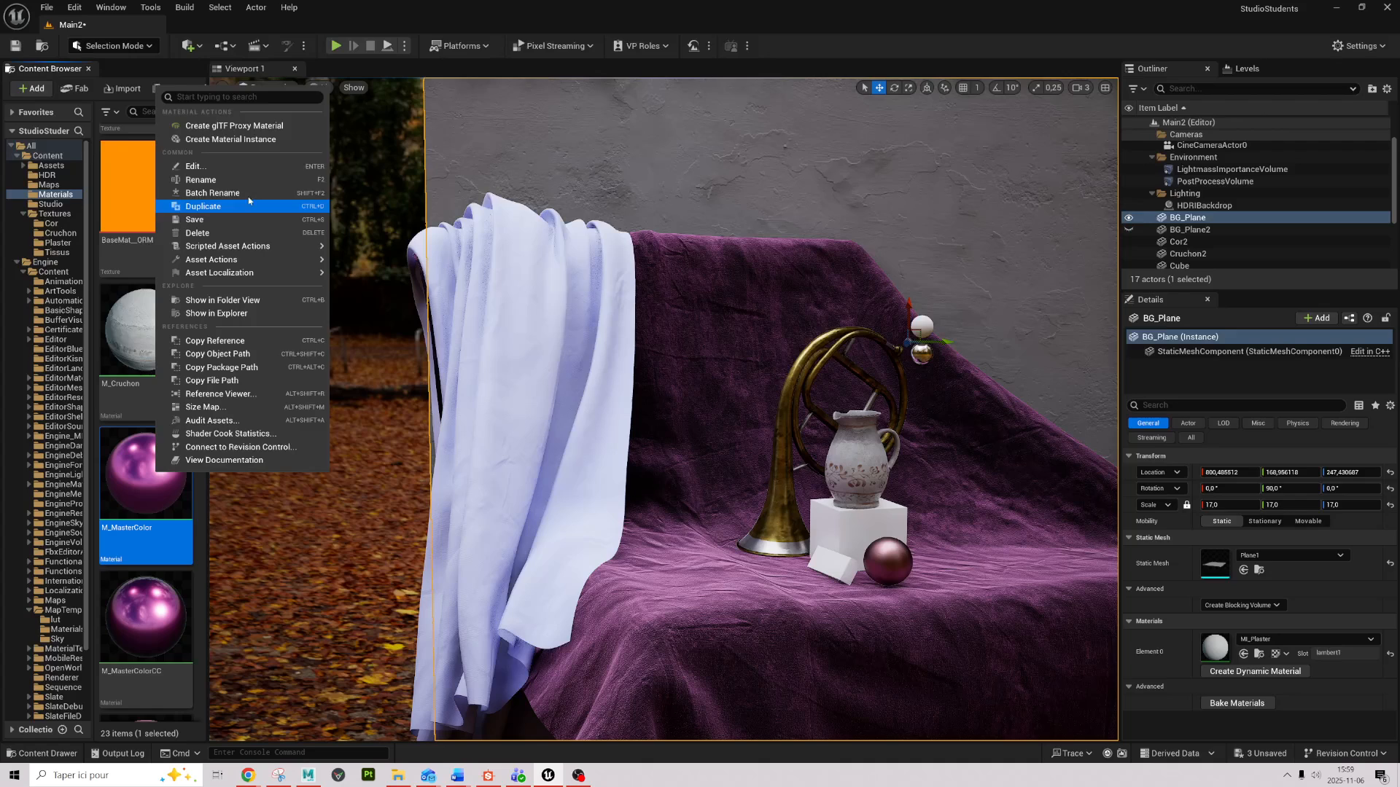
pyautogui.click(246, 139)
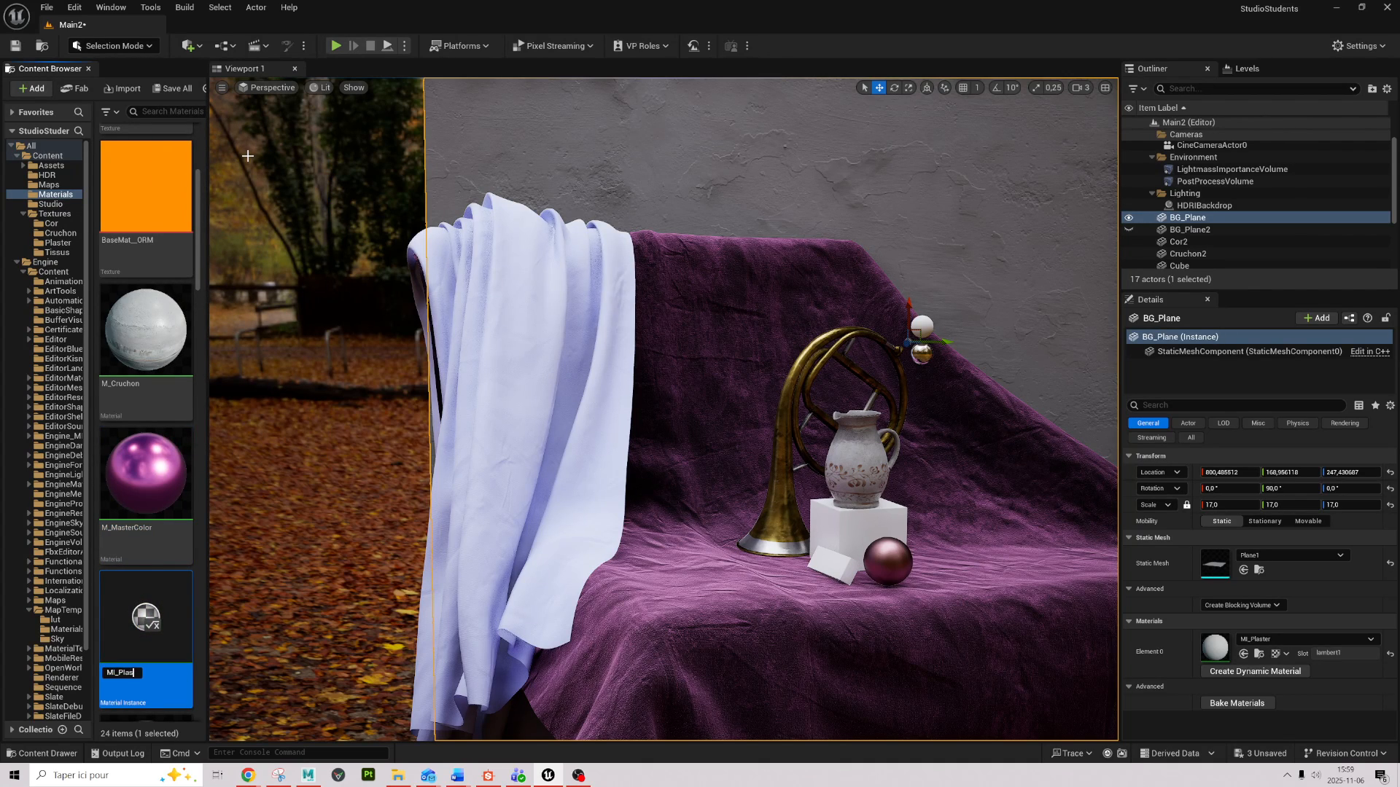
pyautogui.write('MI_Plaster')
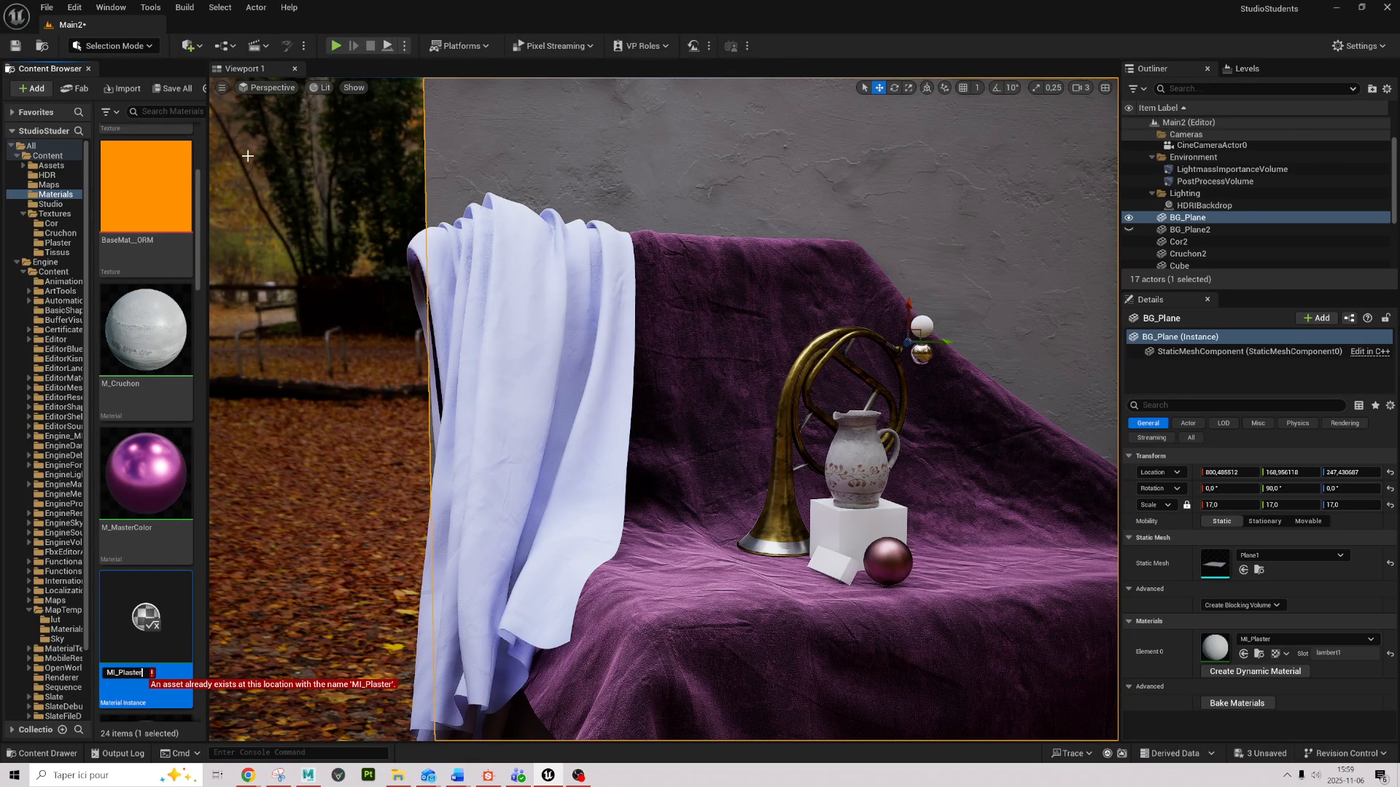
pyautogui.write('New')
pyautogui.press('Return')
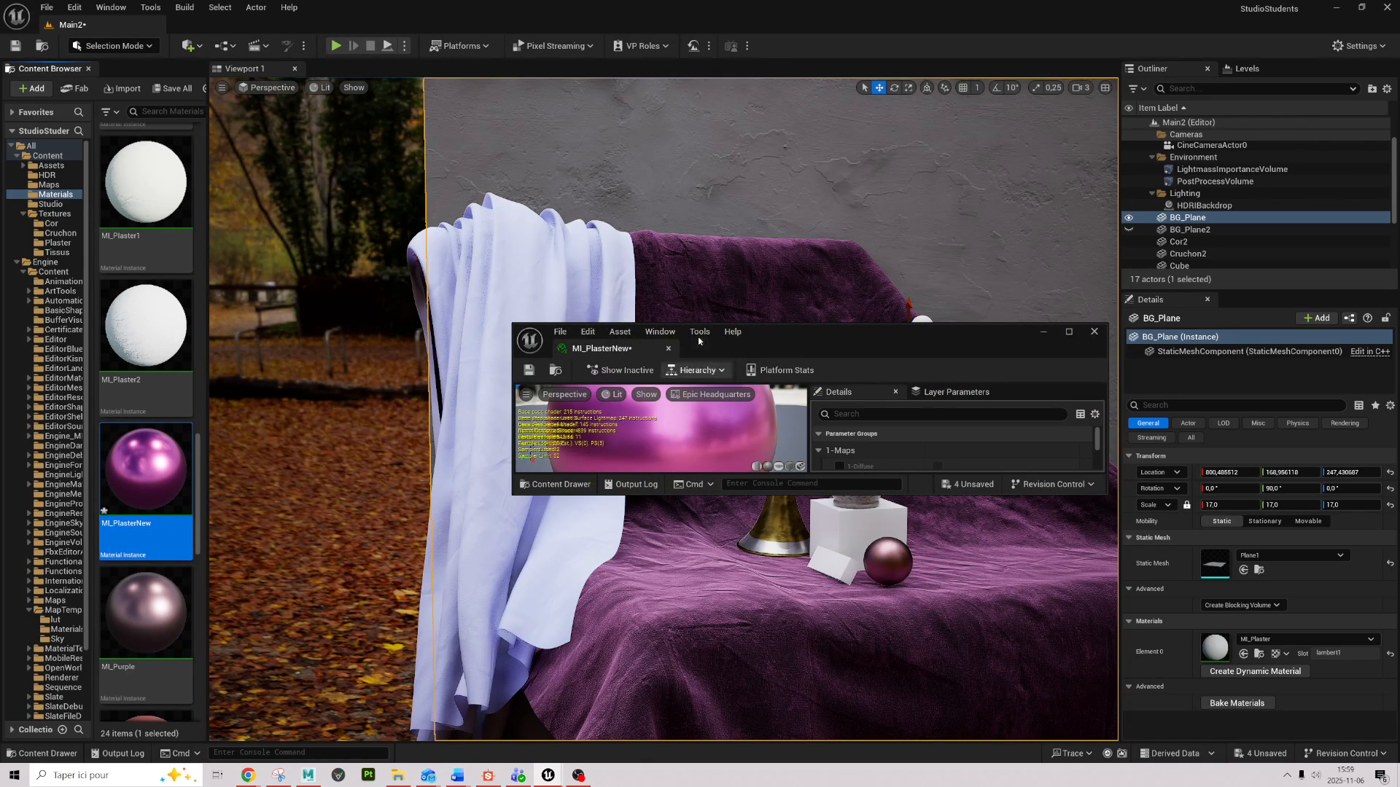
# Step: Enlarge the MI_PlasterNew editor, assign the instance to BG_Plane's material Element 0 and frame the wall beside the editor
pyautogui.moveTo(893, 338); pyautogui.dragTo(555, 191)
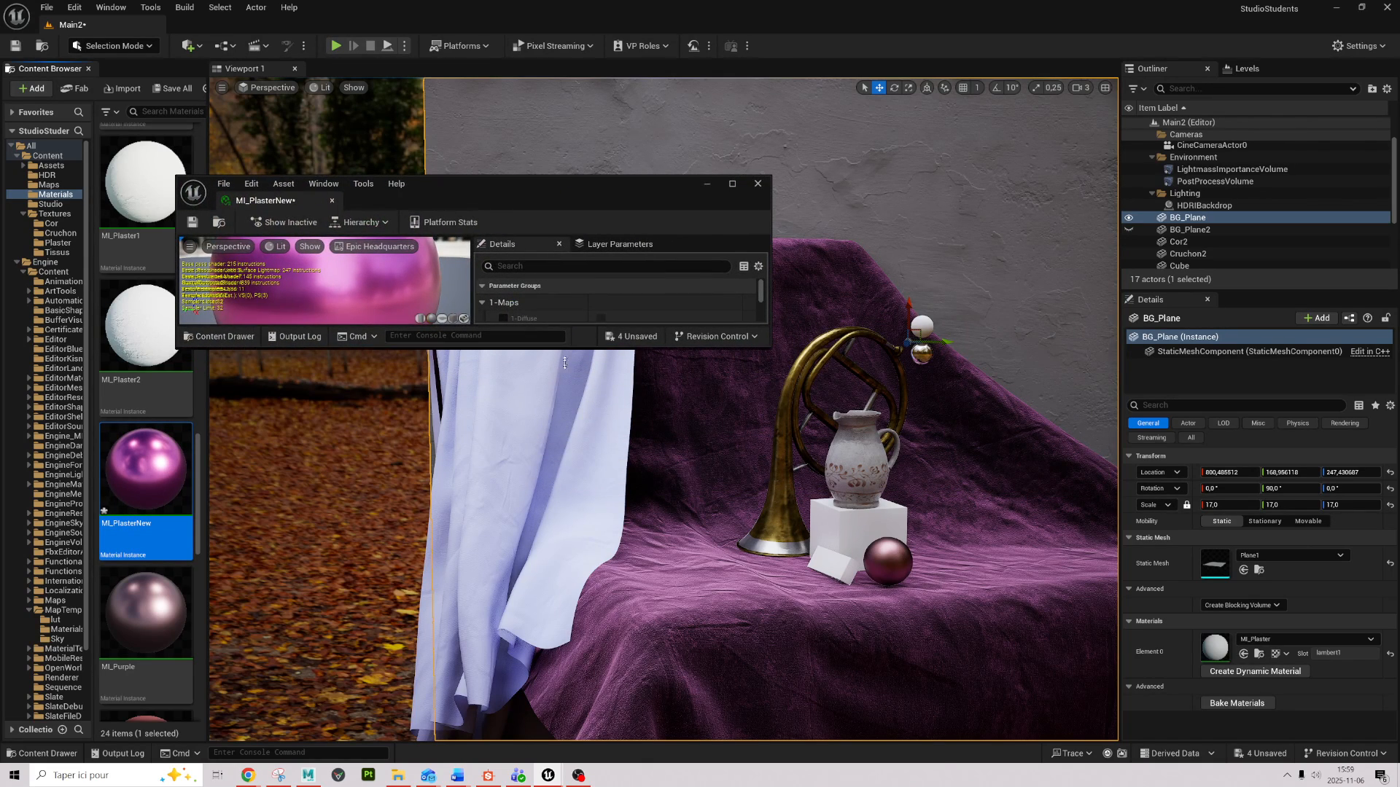
pyautogui.moveTo(564, 363); pyautogui.dragTo(564, 734)
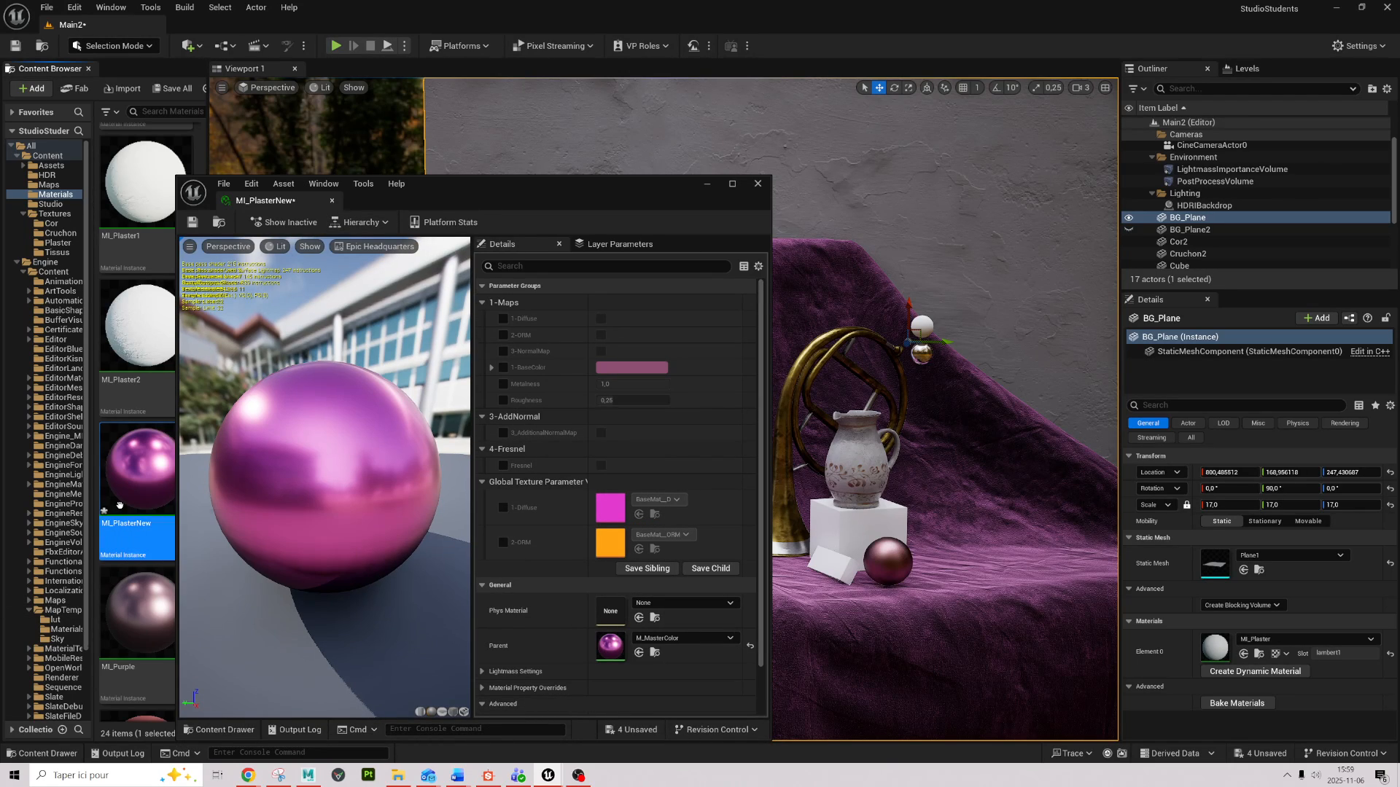
pyautogui.click(1243, 654)
pyautogui.press('f')
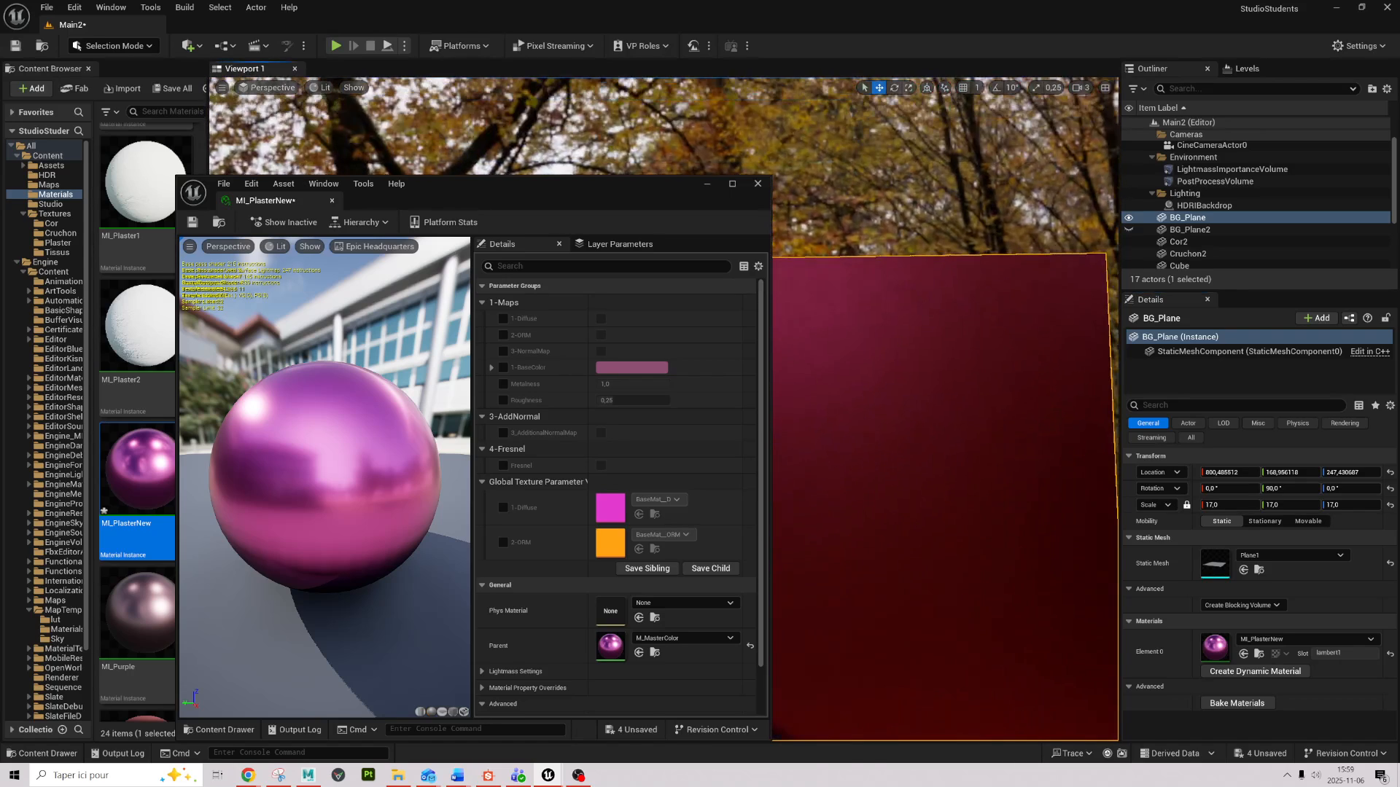
pyautogui.moveTo(502, 193); pyautogui.dragTo(918, 110)
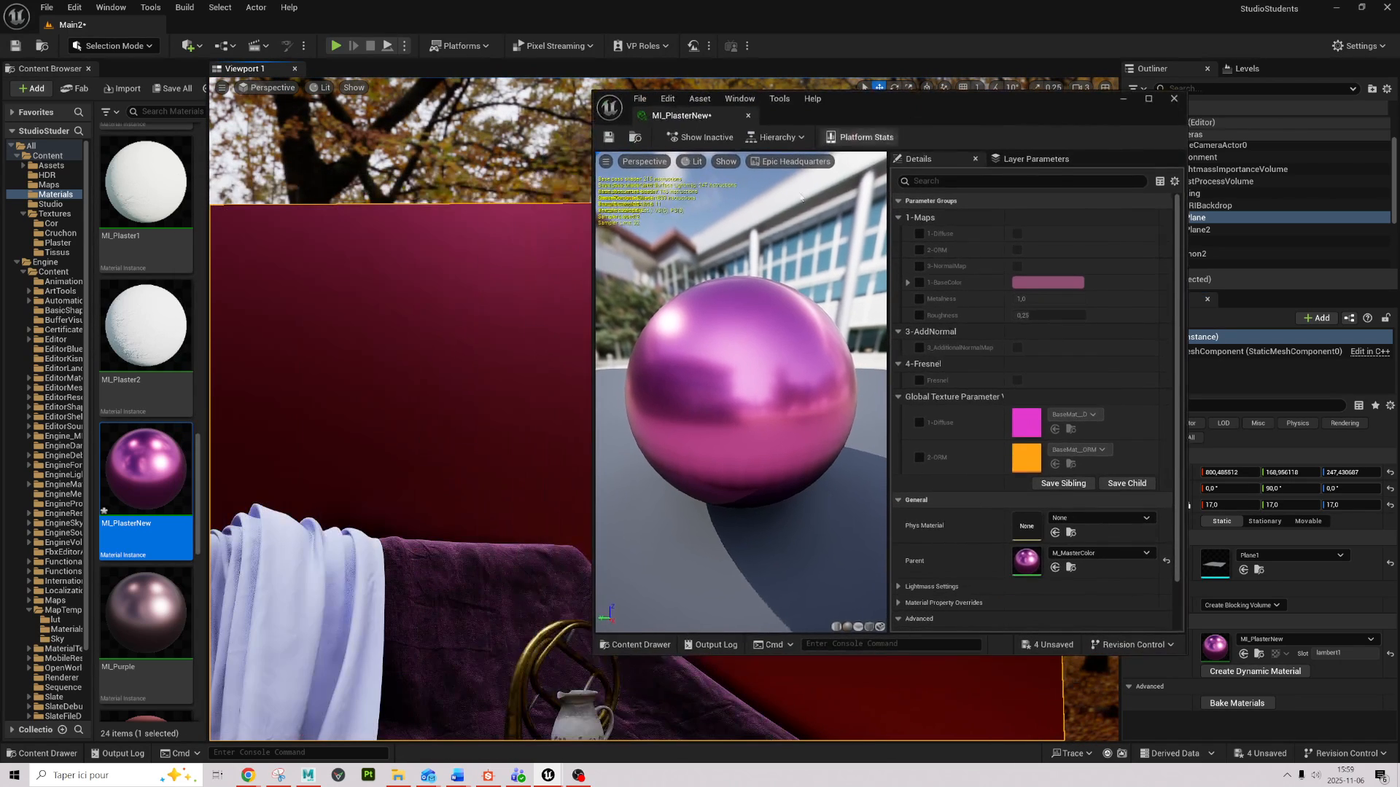
# Step: Override BaseColor in MI_PlasterNew, keeping its pink, and override Metalness with a value of 0
pyautogui.click(919, 235)
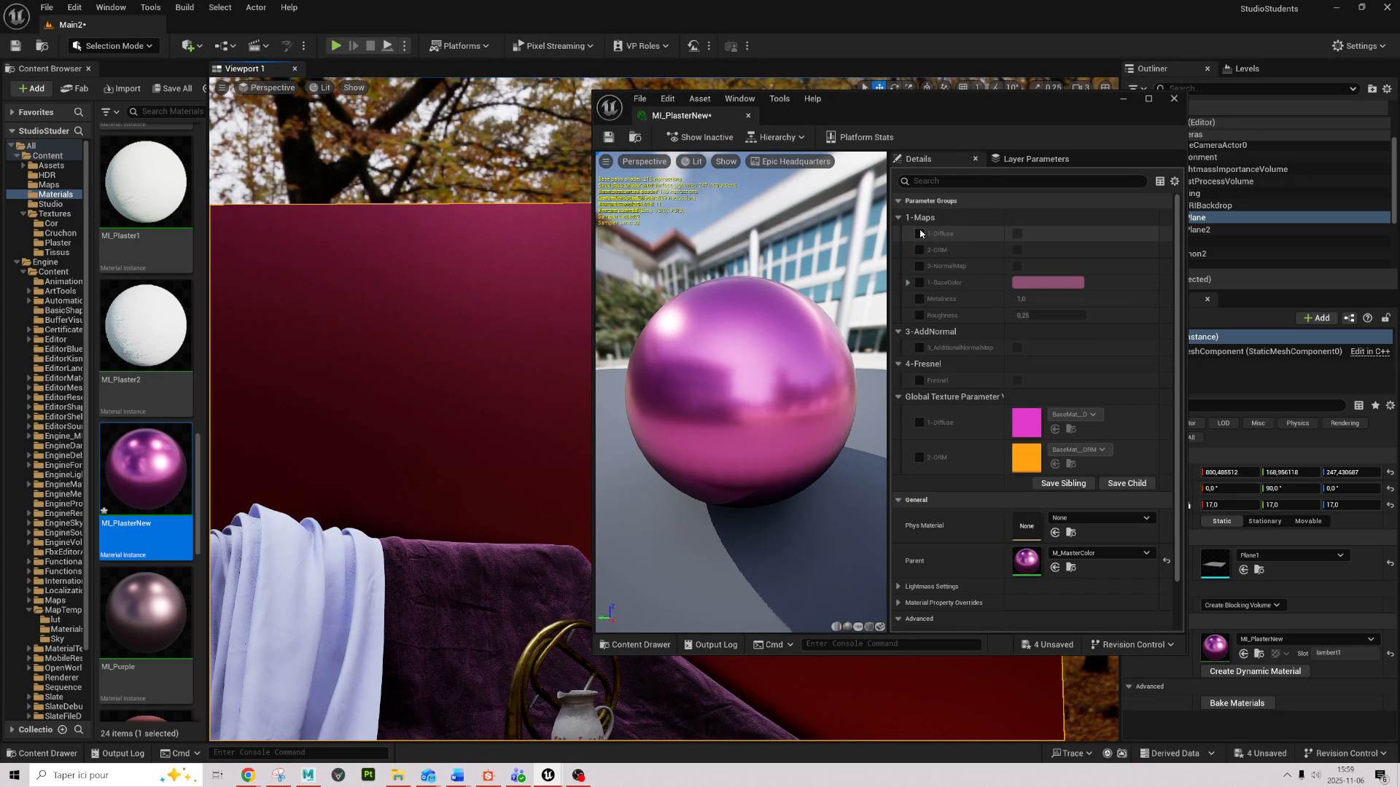
pyautogui.click(1020, 284)
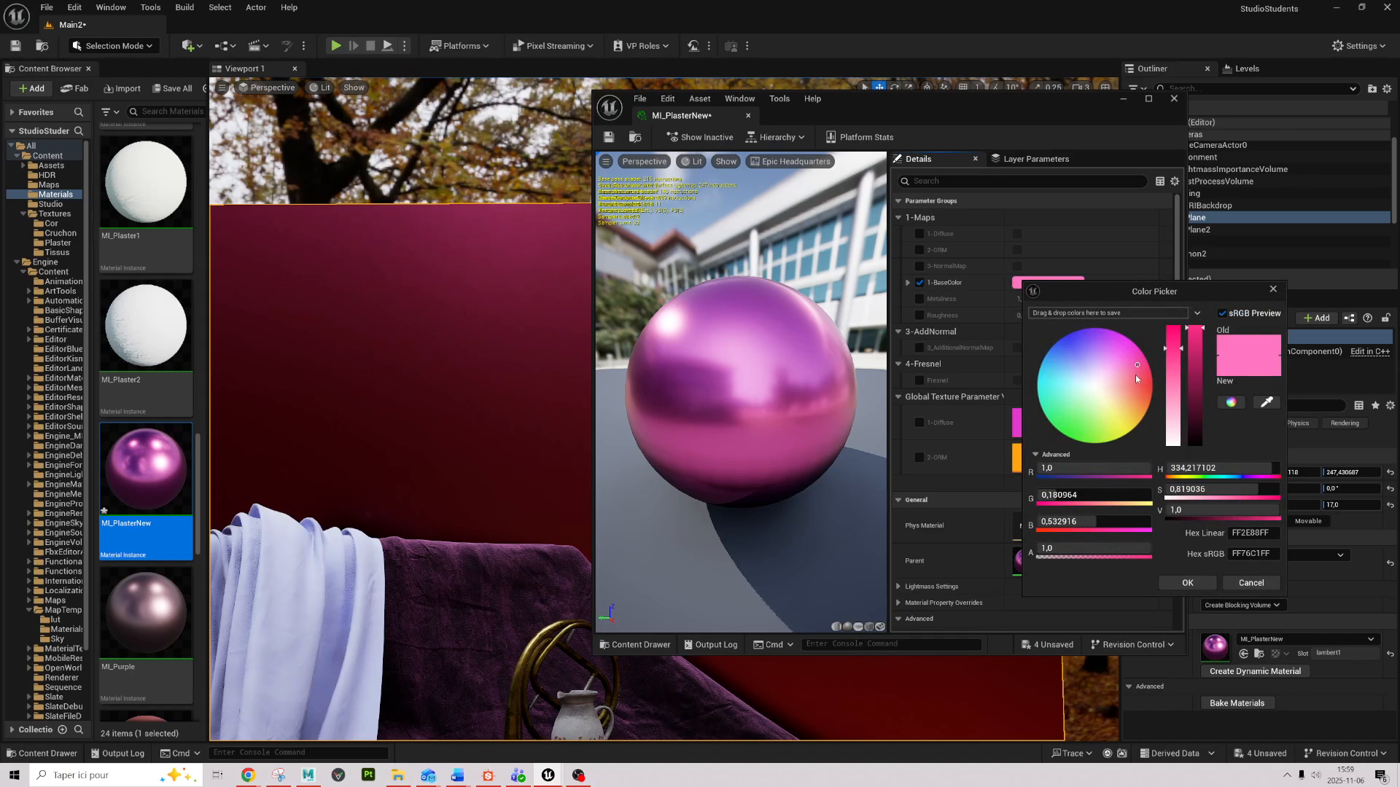
pyautogui.click(1270, 287)
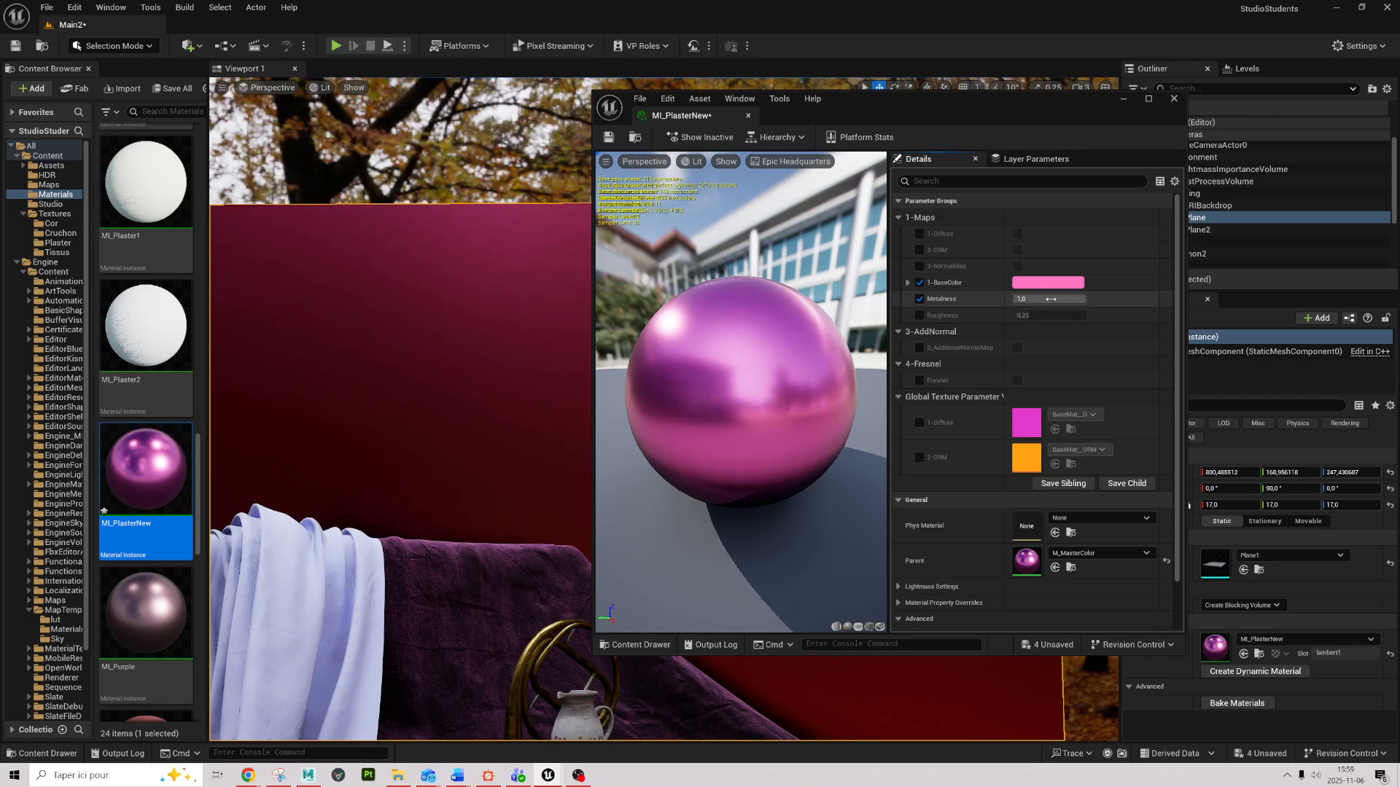
pyautogui.moveTo(1050, 299); pyautogui.dragTo(1084, 300)
pyautogui.write('0')
pyautogui.press('Return')
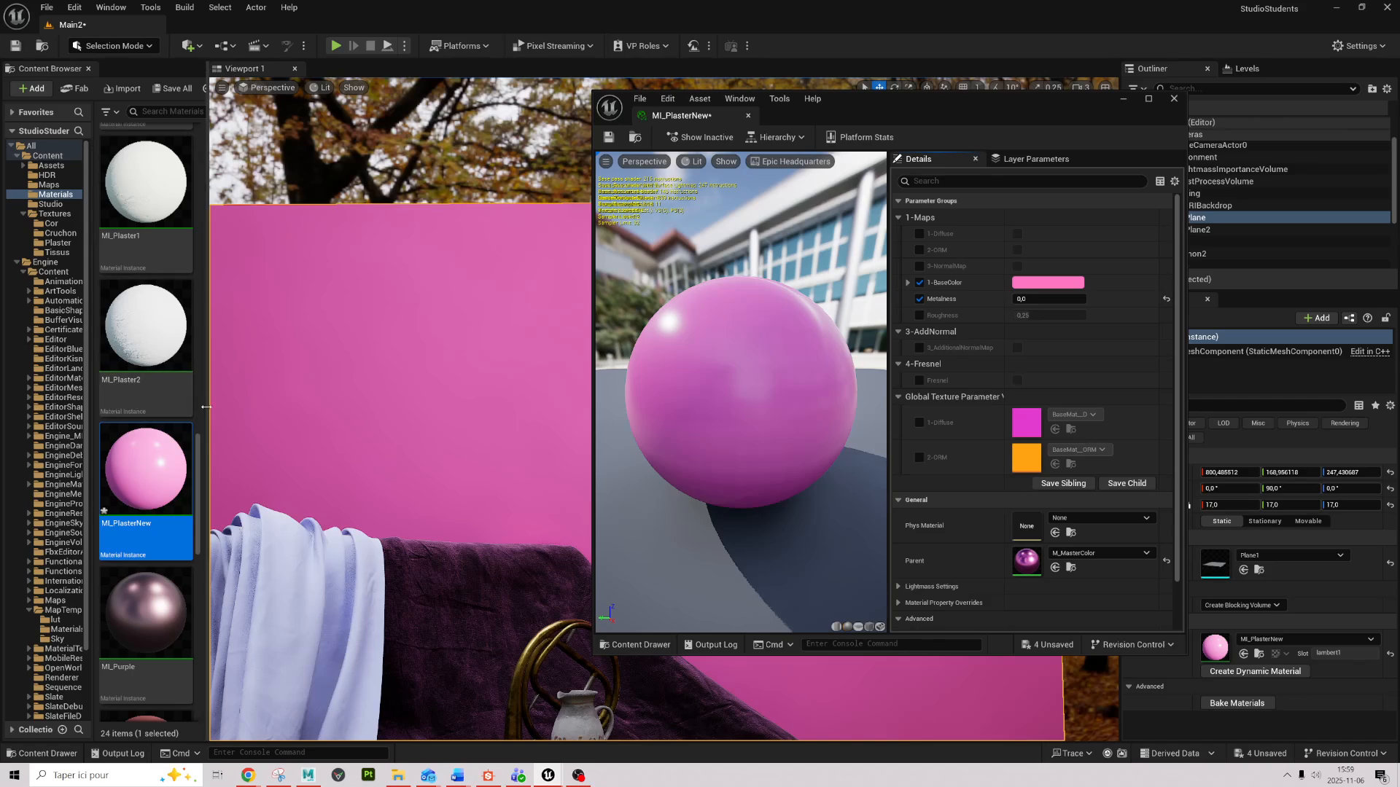
# Step: Select the Plaster_Wall normal texture in the Plaster folder and turn on the 3-NormalMap switch in MI_PlasterNew
pyautogui.click(58, 243)
pyautogui.click(176, 446)
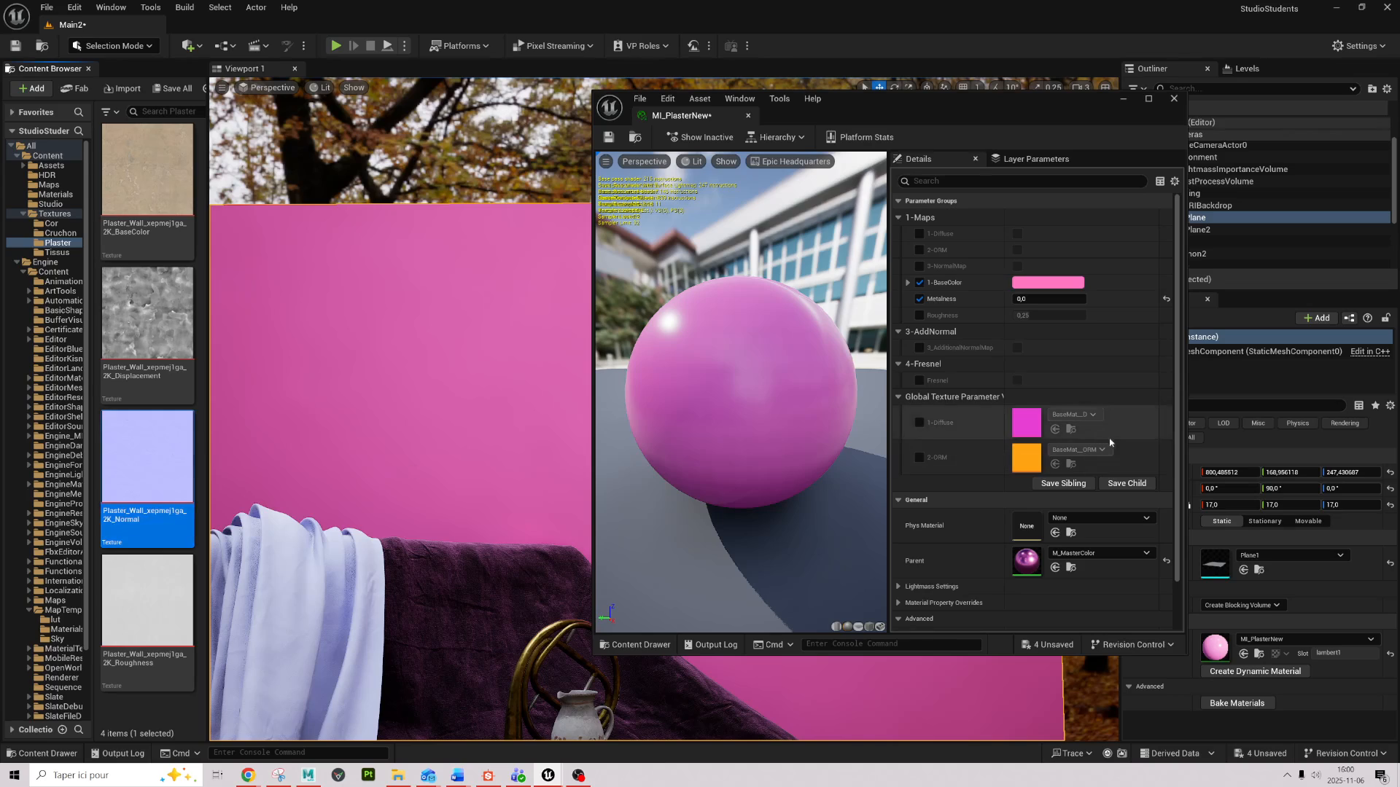
pyautogui.scroll(-1, 985, 452)
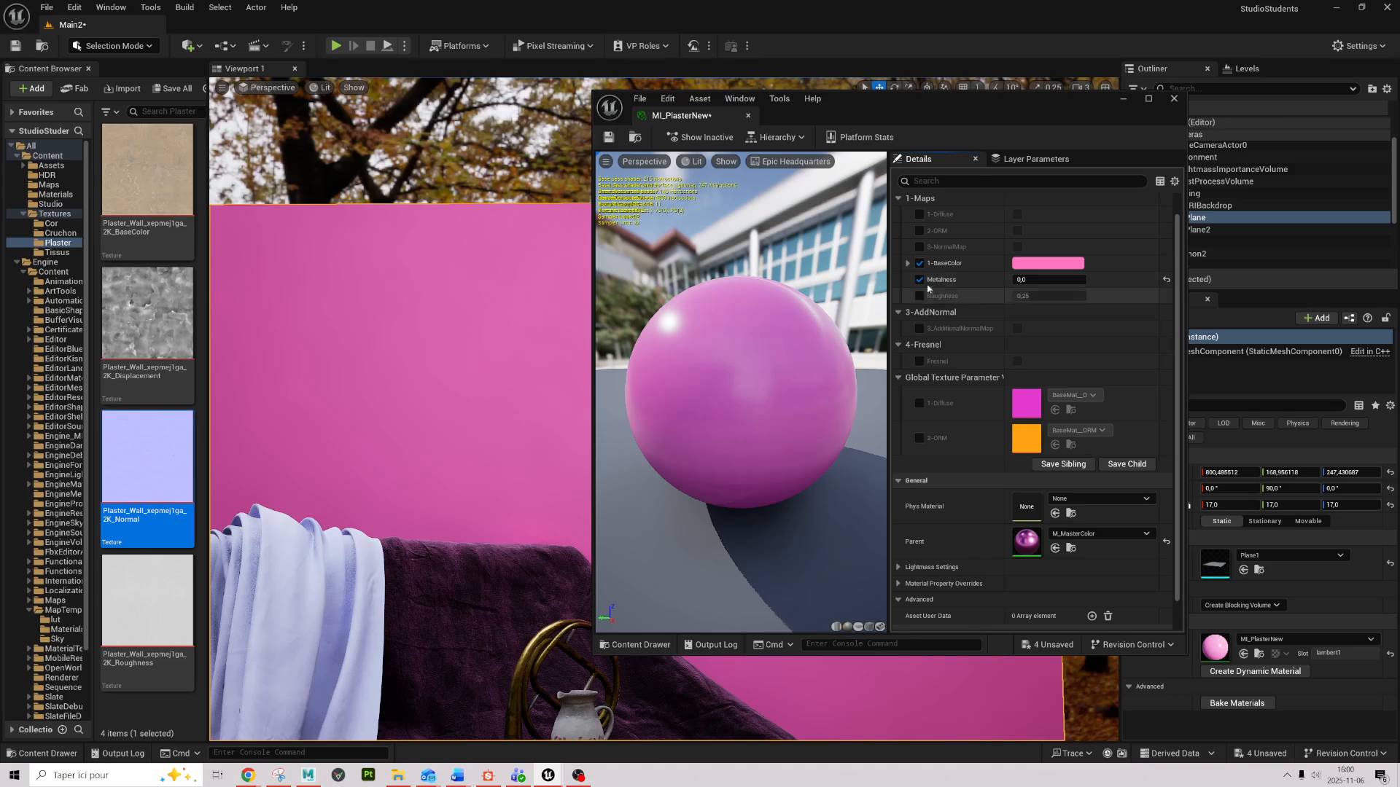
pyautogui.click(1018, 247)
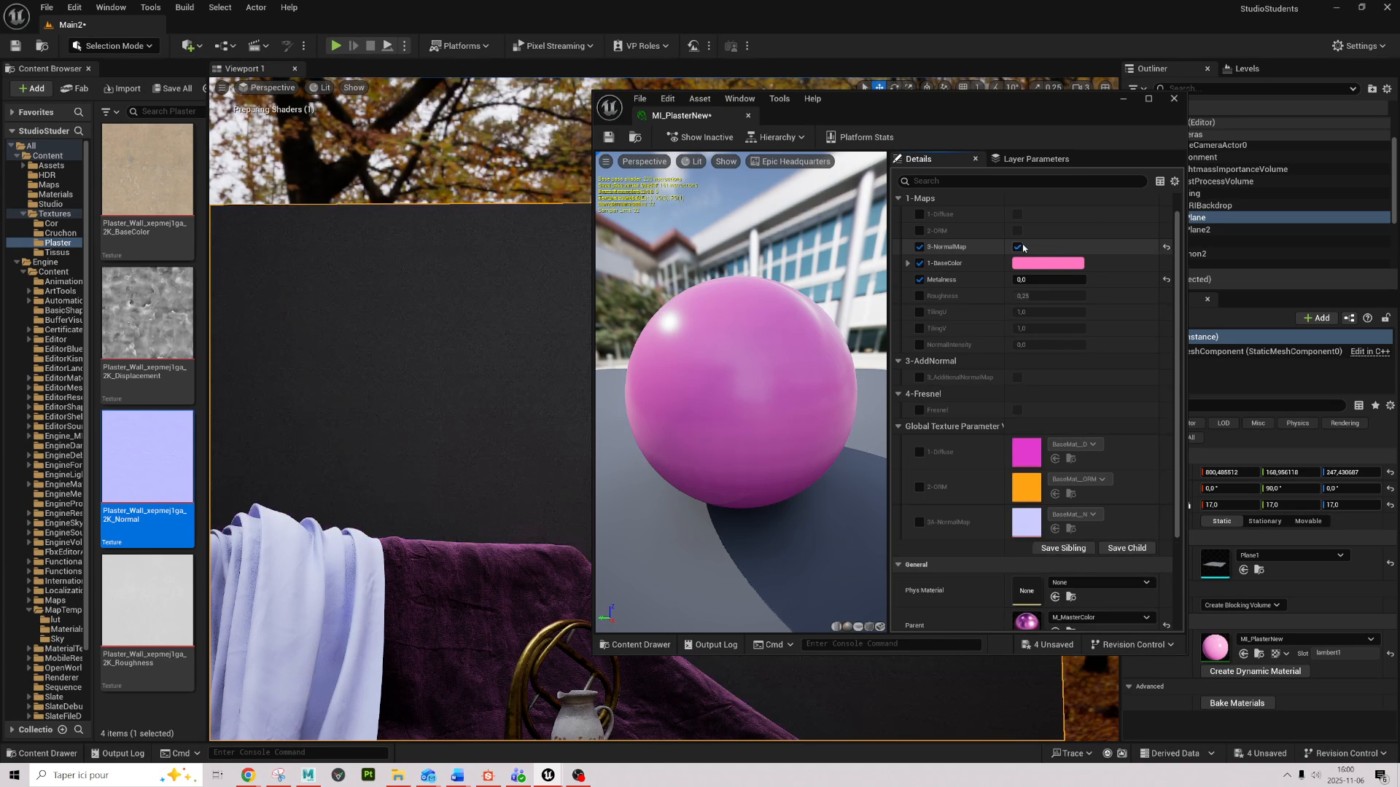
# Step: Override 3A-NormalMap in MI_PlasterNew with the selected Plaster_Wall normal texture and check the relief on the wall
pyautogui.click(919, 522)
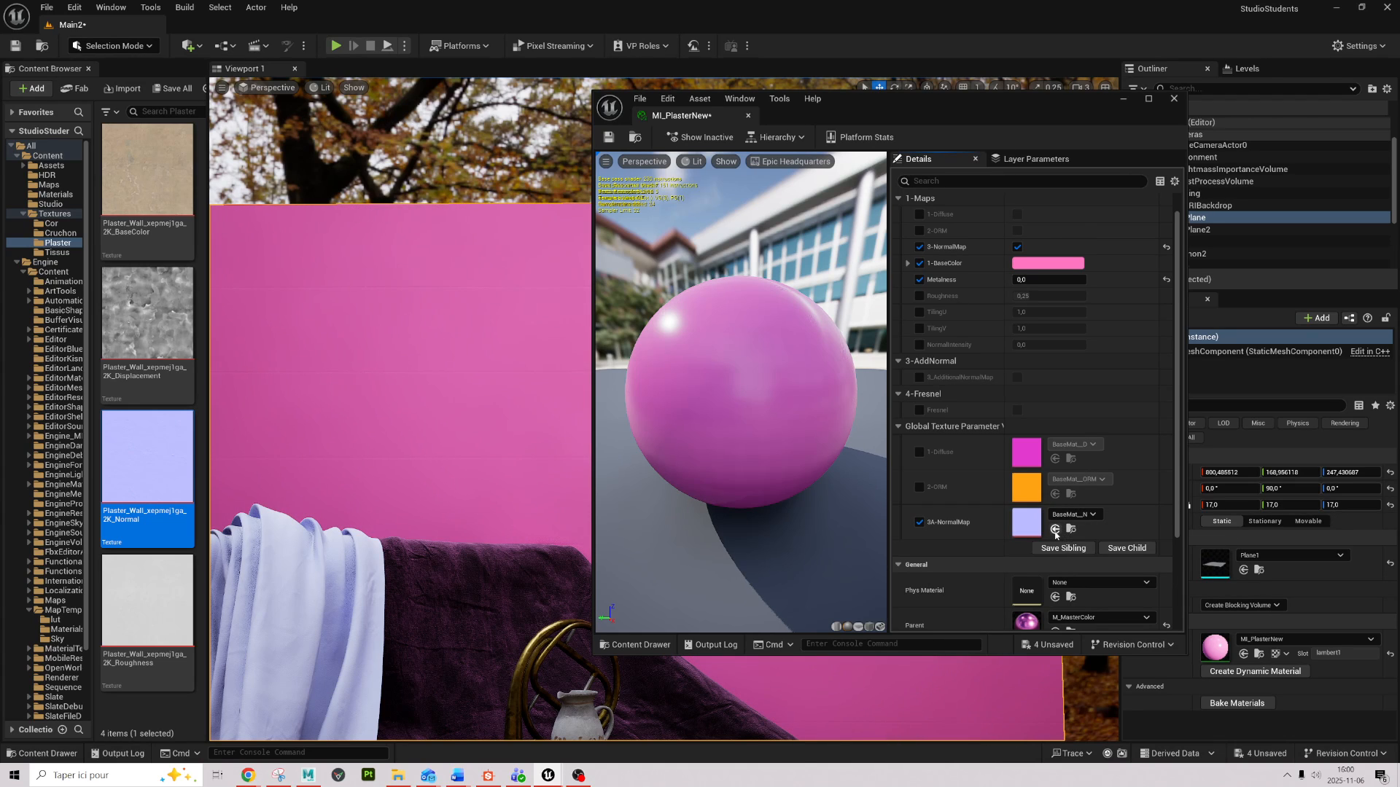
pyautogui.click(1055, 530)
pyautogui.moveTo(509, 447); pyautogui.dragTo(543, 463, button='right')
pyautogui.moveTo(506, 296); pyautogui.dragTo(497, 310, button='right')
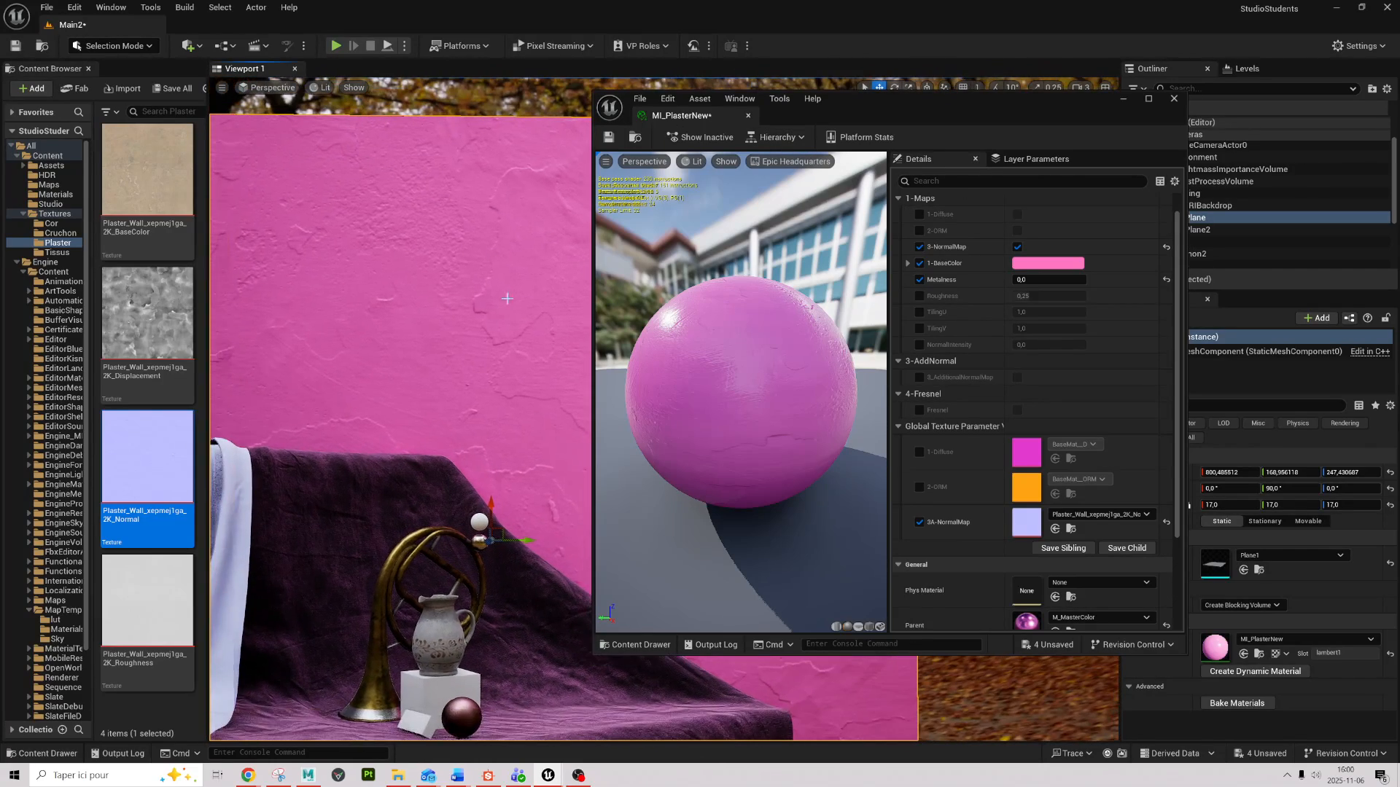
pyautogui.click(1123, 99)
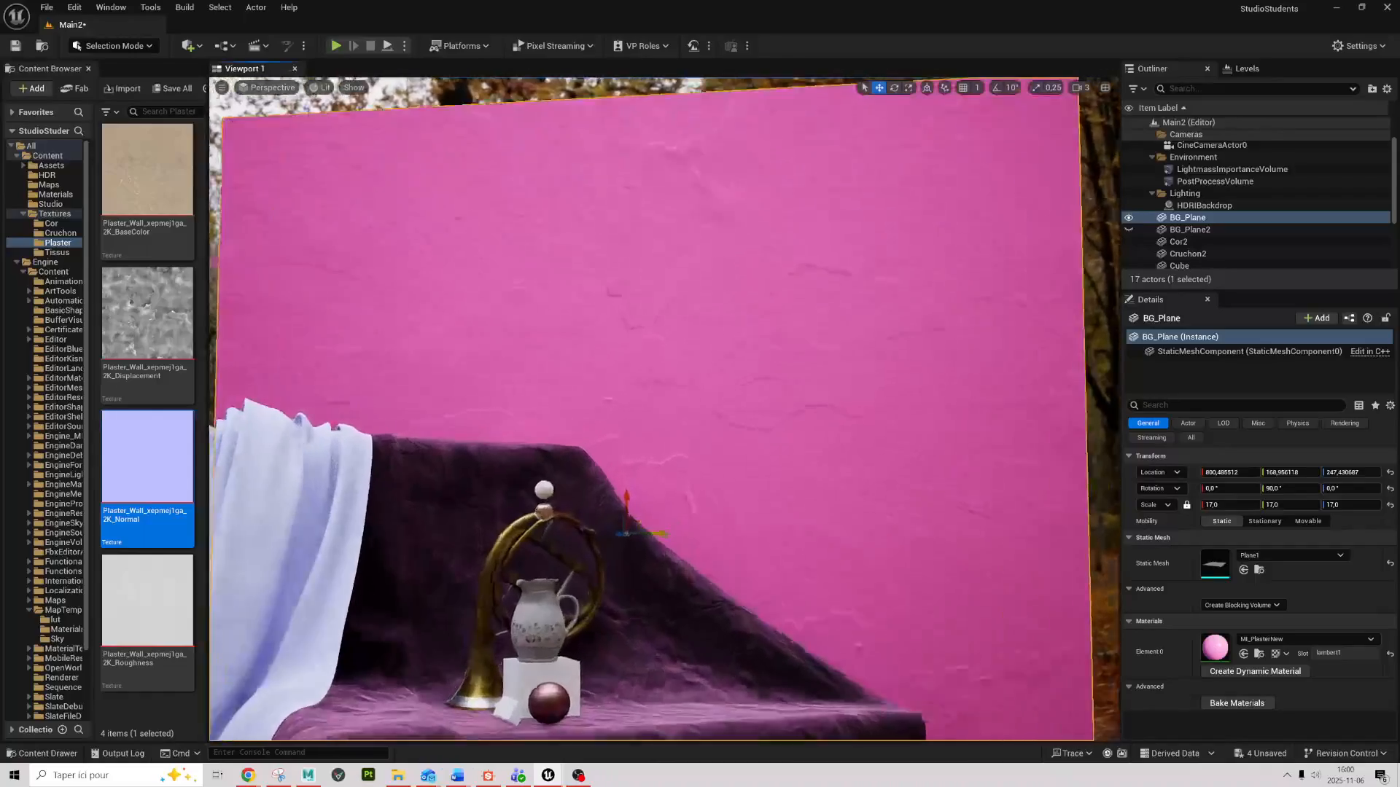
pyautogui.moveTo(657, 408); pyautogui.dragTo(499, 294, button='right')
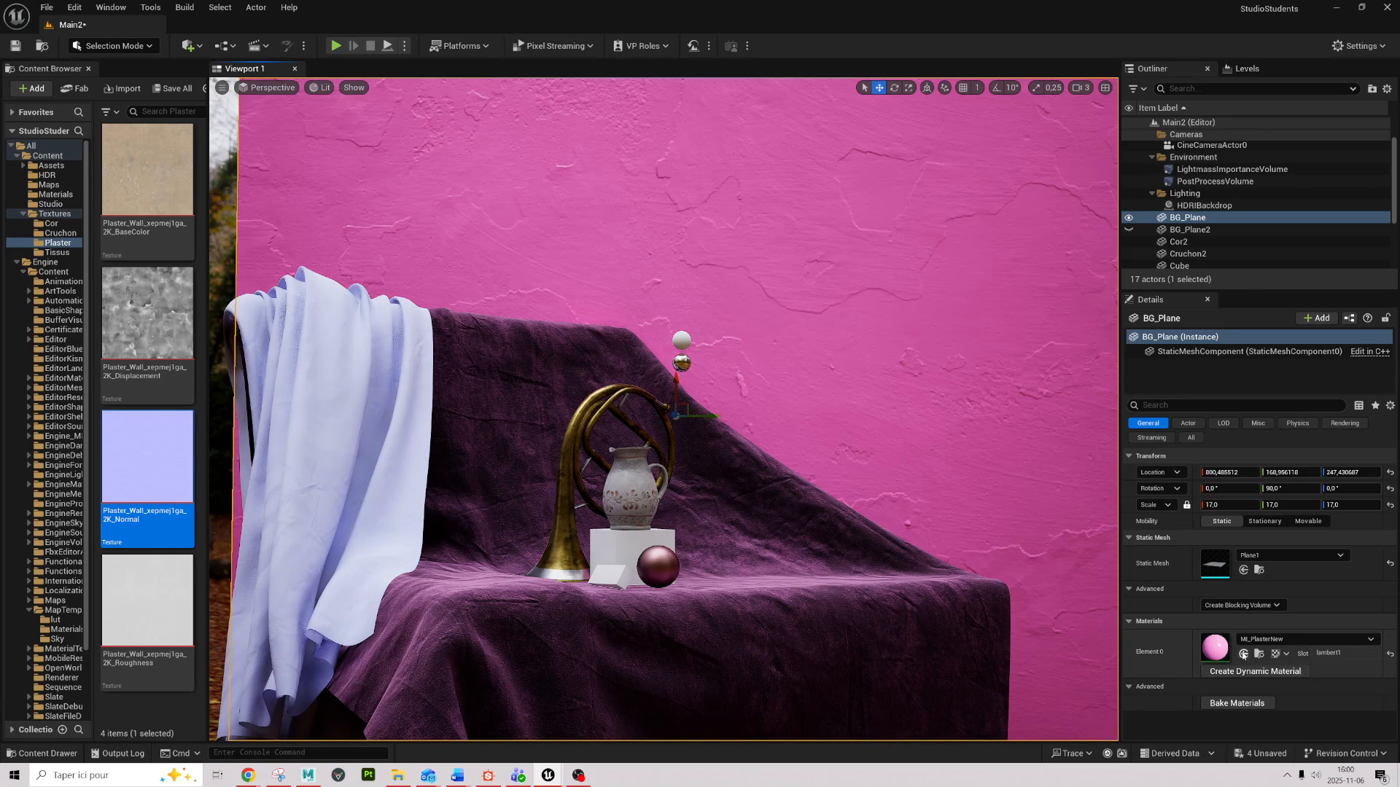
# Step: Override TilingU and TilingV in MI_PlasterNew with a value of 2, check the wall's plaster scale and close the editor
pyautogui.doubleClick(1214, 645)
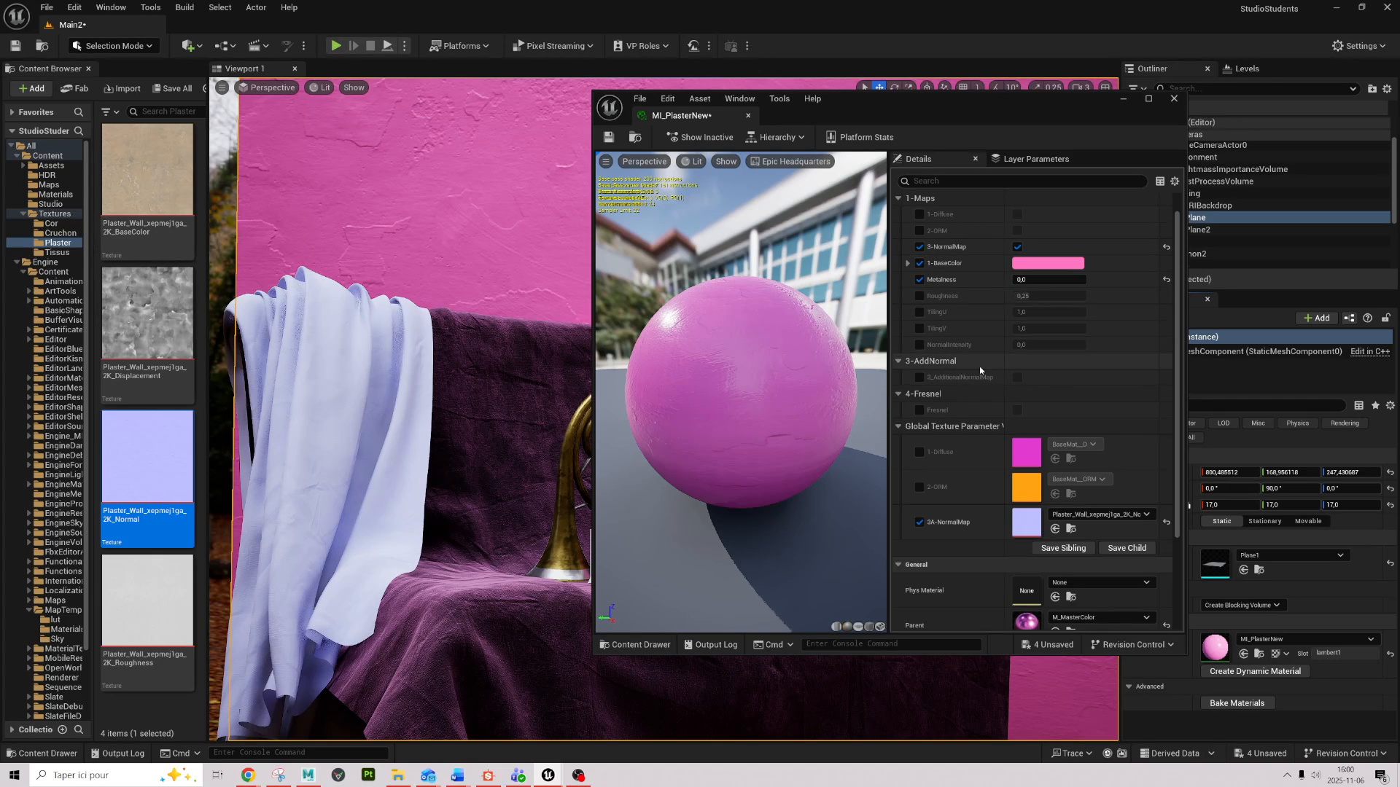
pyautogui.click(919, 312)
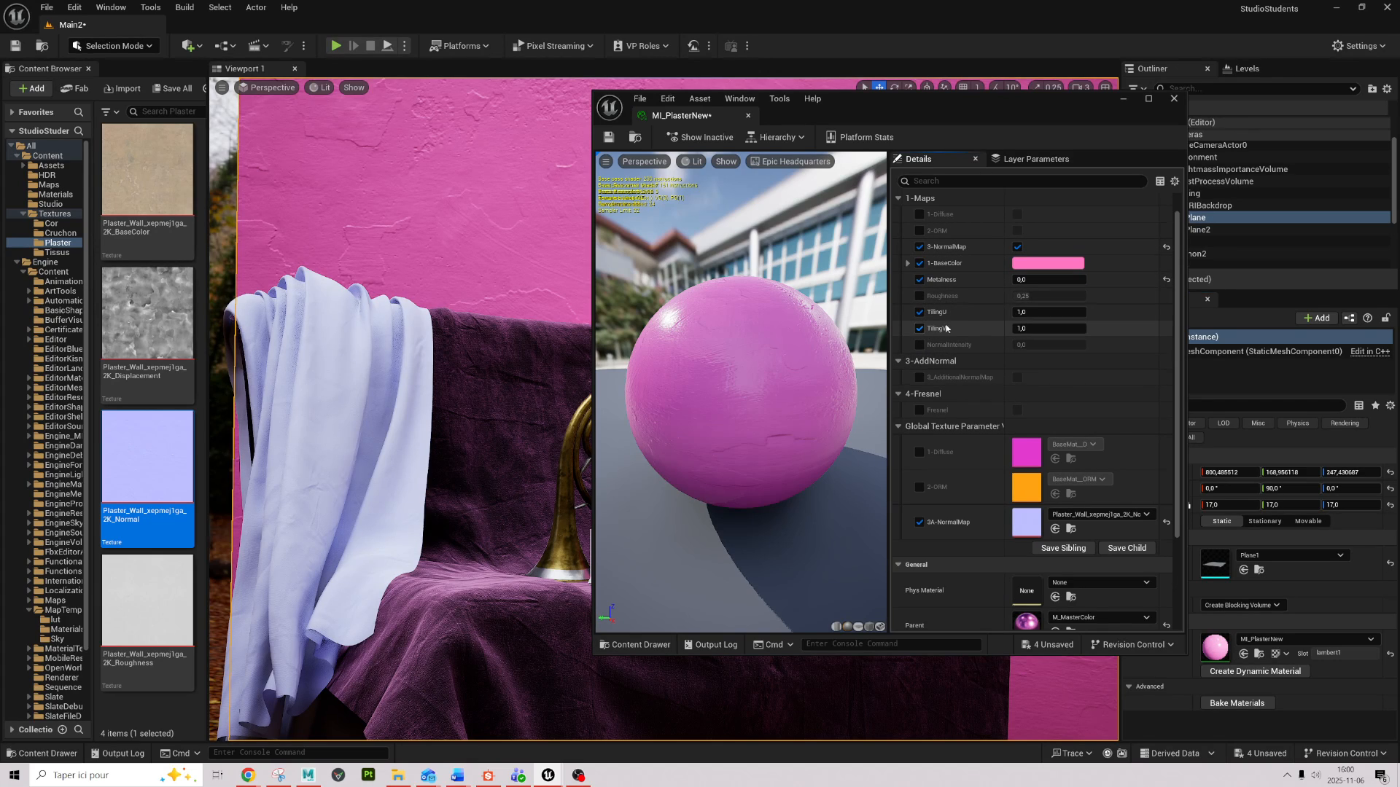
pyautogui.moveTo(950, 116); pyautogui.dragTo(1202, 129)
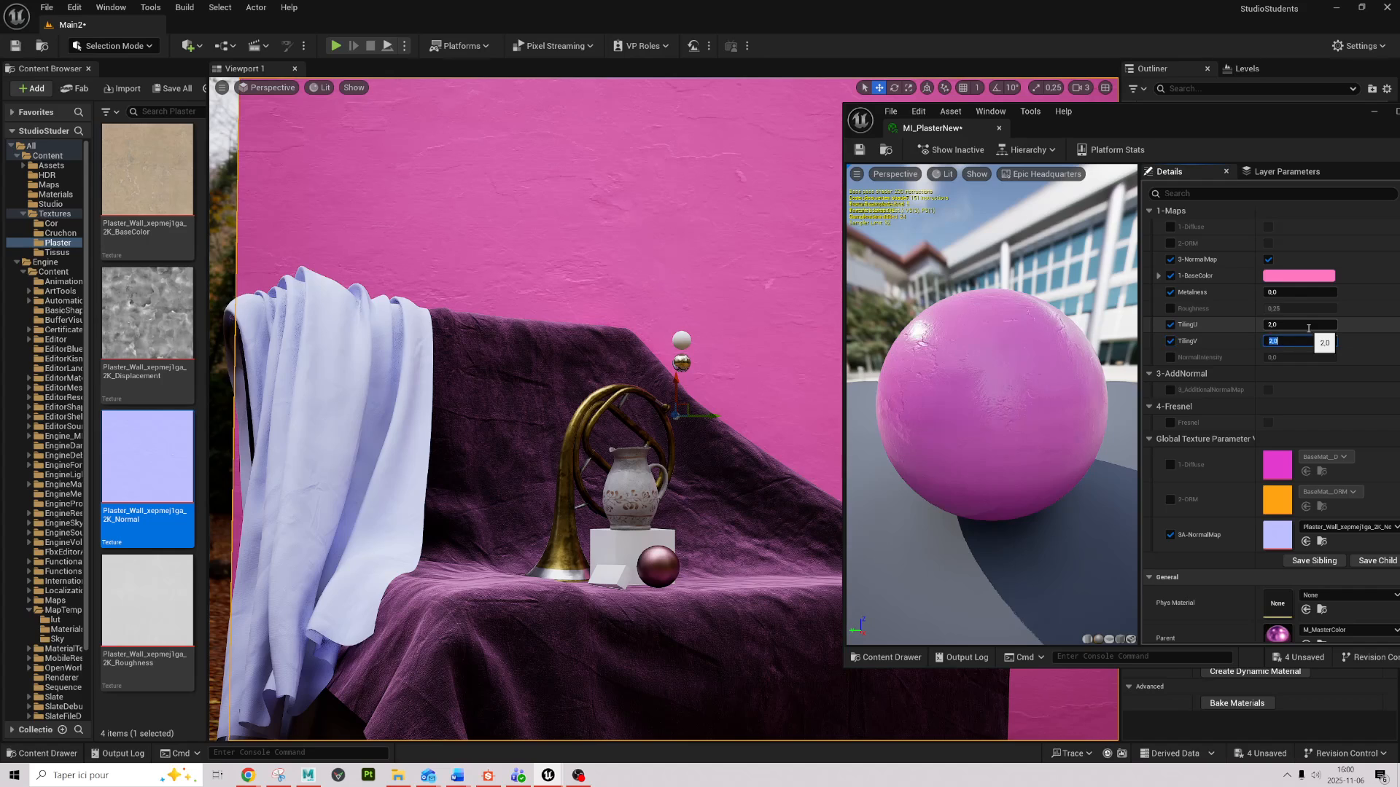
pyautogui.moveTo(571, 402); pyautogui.dragTo(627, 420, button='right')
pyautogui.scroll(-2, 597, 198)
pyautogui.moveTo(597, 198); pyautogui.dragTo(660, 333, button='right')
pyautogui.click(760, 249)
pyautogui.moveTo(759, 249); pyautogui.dragTo(718, 206, button='right')
pyautogui.moveTo(1290, 117); pyautogui.dragTo(1092, 235)
pyautogui.click(1231, 230)
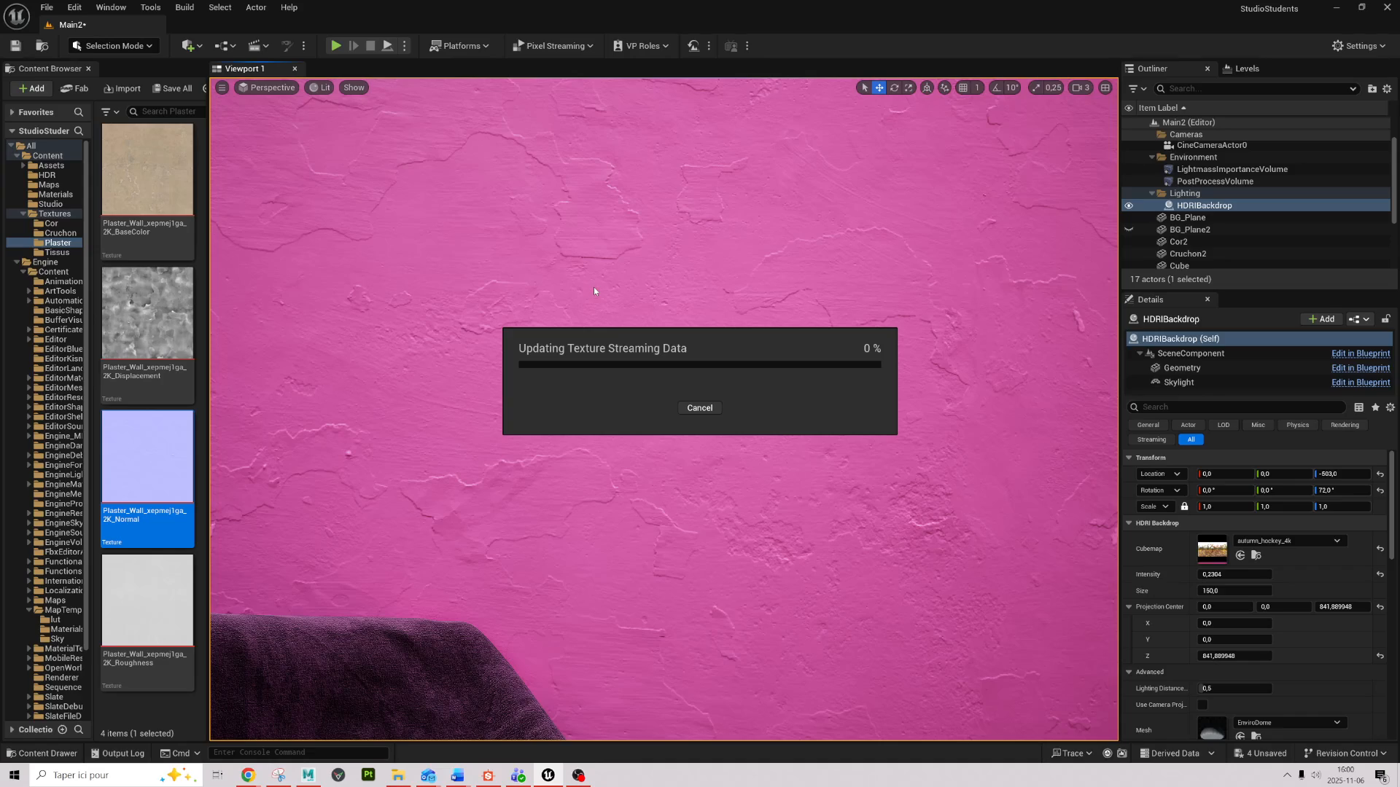
# Step: Examine the plaster wall together with the draped cloths and still-life objects from near and far
pyautogui.moveTo(748, 413); pyautogui.dragTo(525, 489, button='right')
pyautogui.press('s')
pyautogui.press('a')
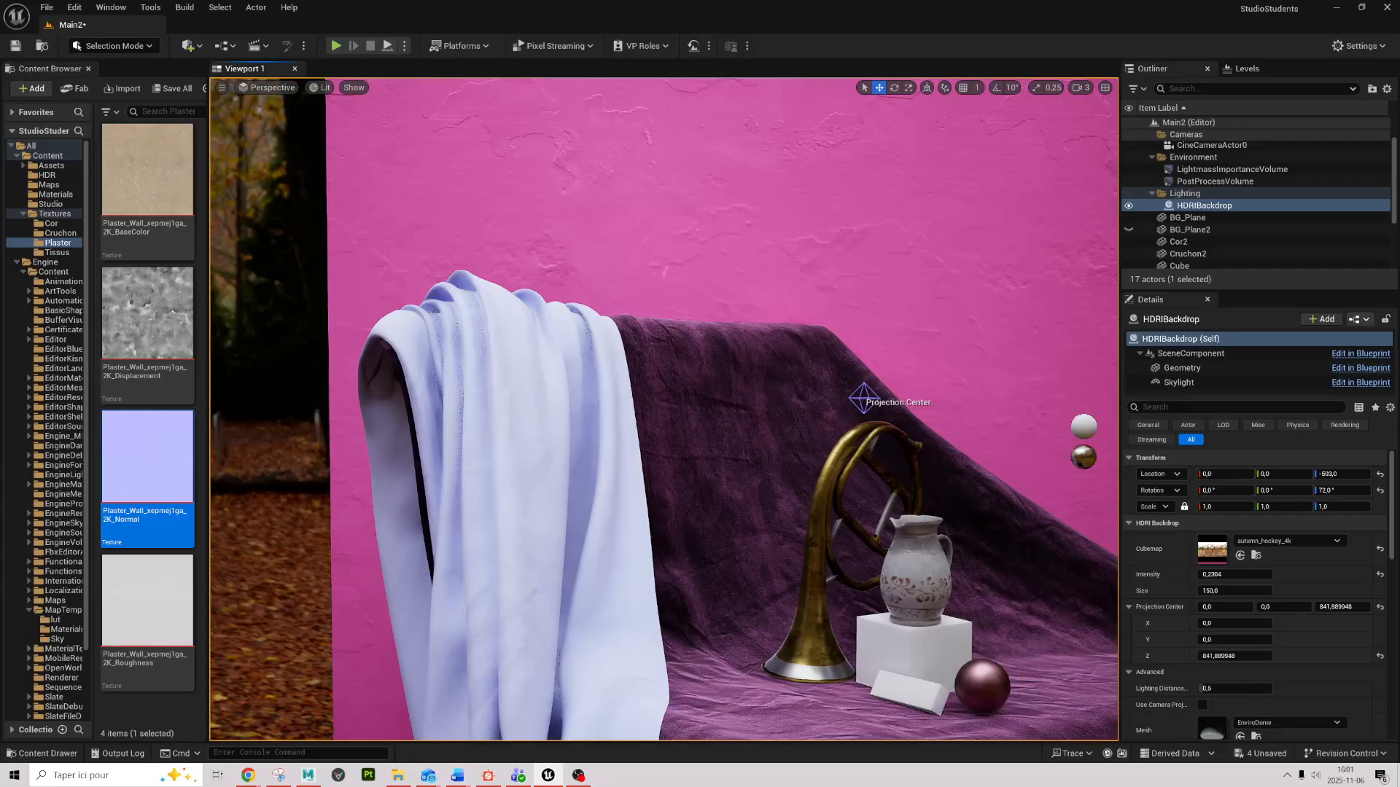
pyautogui.press('w')
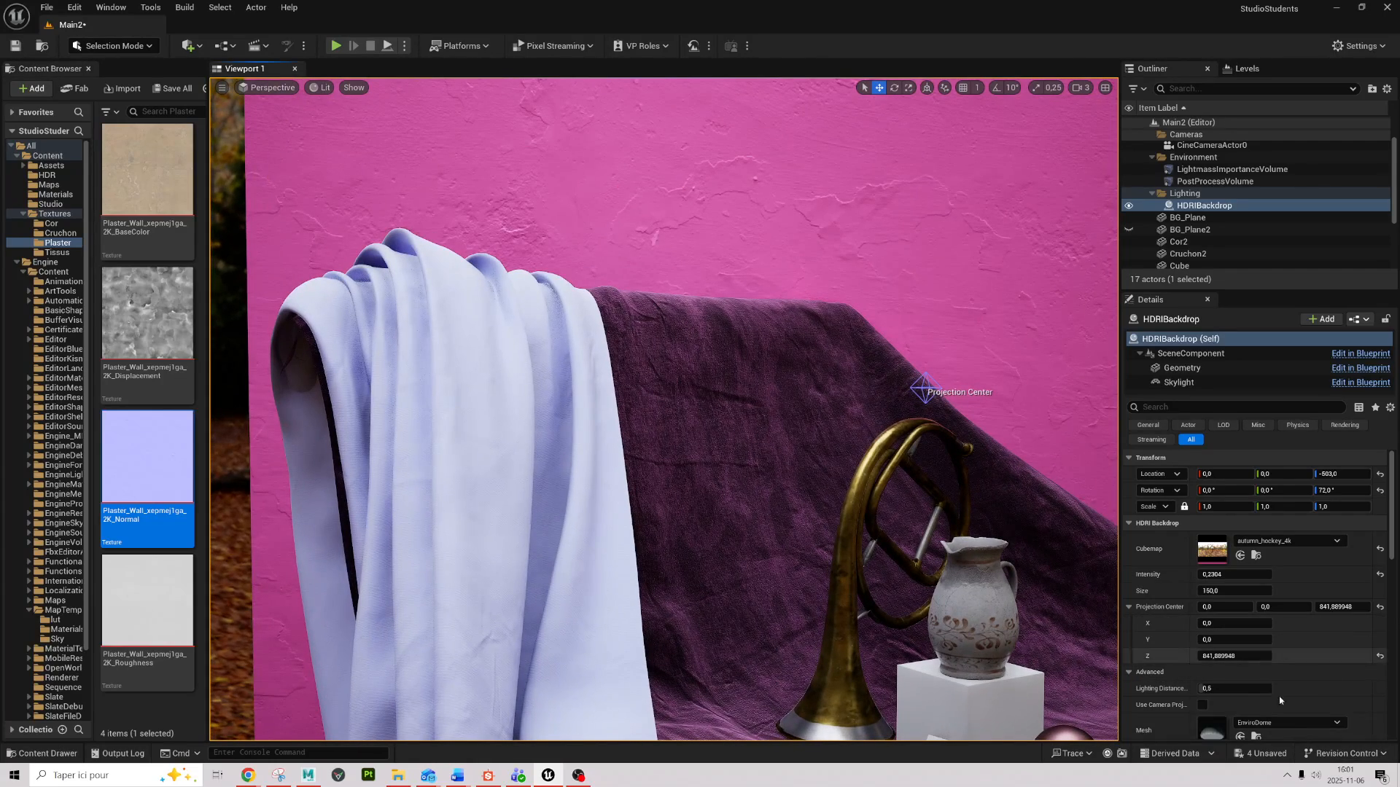
pyautogui.moveTo(729, 438); pyautogui.dragTo(719, 503, button='right')
pyautogui.press('s')
pyautogui.press('s')
pyautogui.moveTo(625, 456); pyautogui.dragTo(715, 416, button='right')
pyautogui.press('w')
# Step: Reopen BG_Plane's MI_PlasterNew, change BaseColor to a very pale pink with saturation about 0.22 and value 1, and close the editor
pyautogui.click(642, 438)
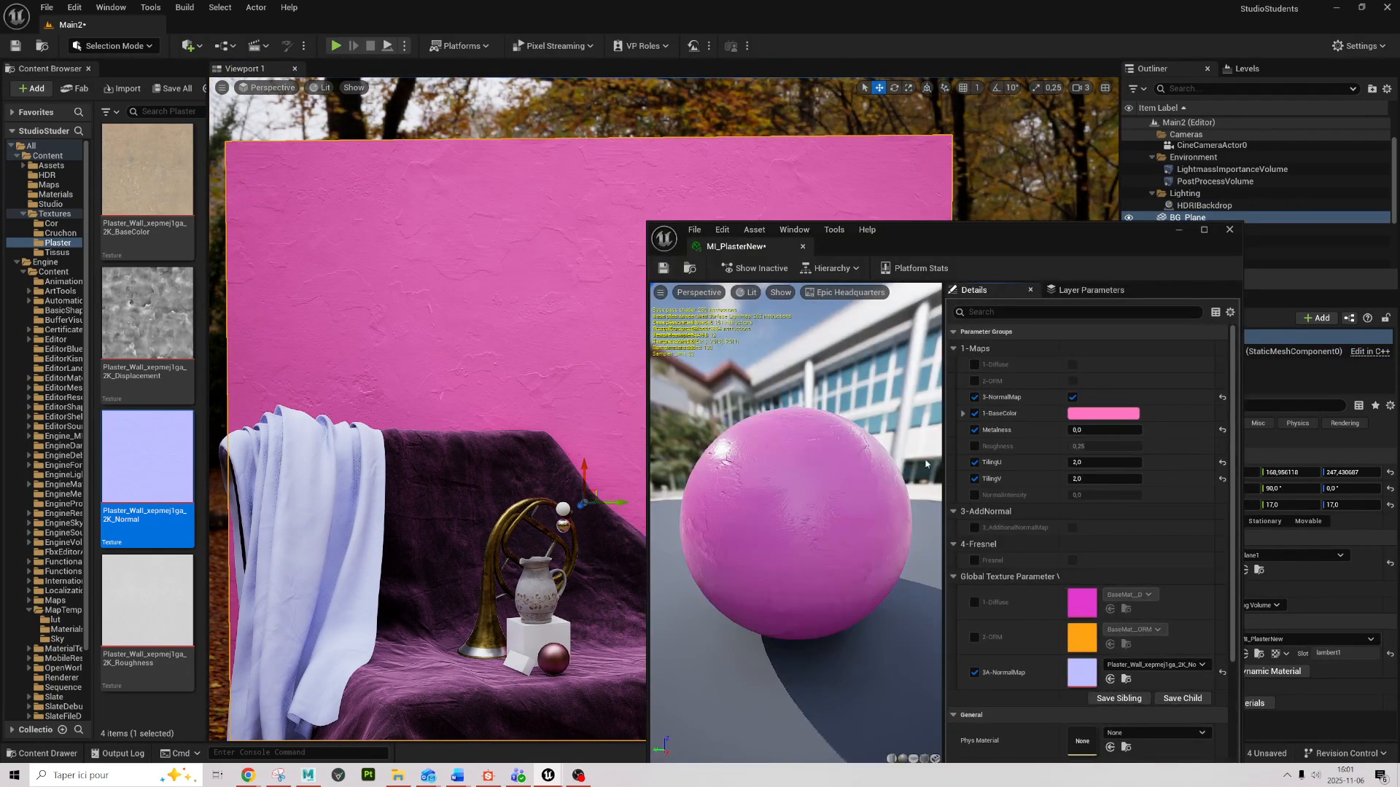
pyautogui.click(1103, 413)
pyautogui.moveTo(1213, 515); pyautogui.dragTo(1191, 524)
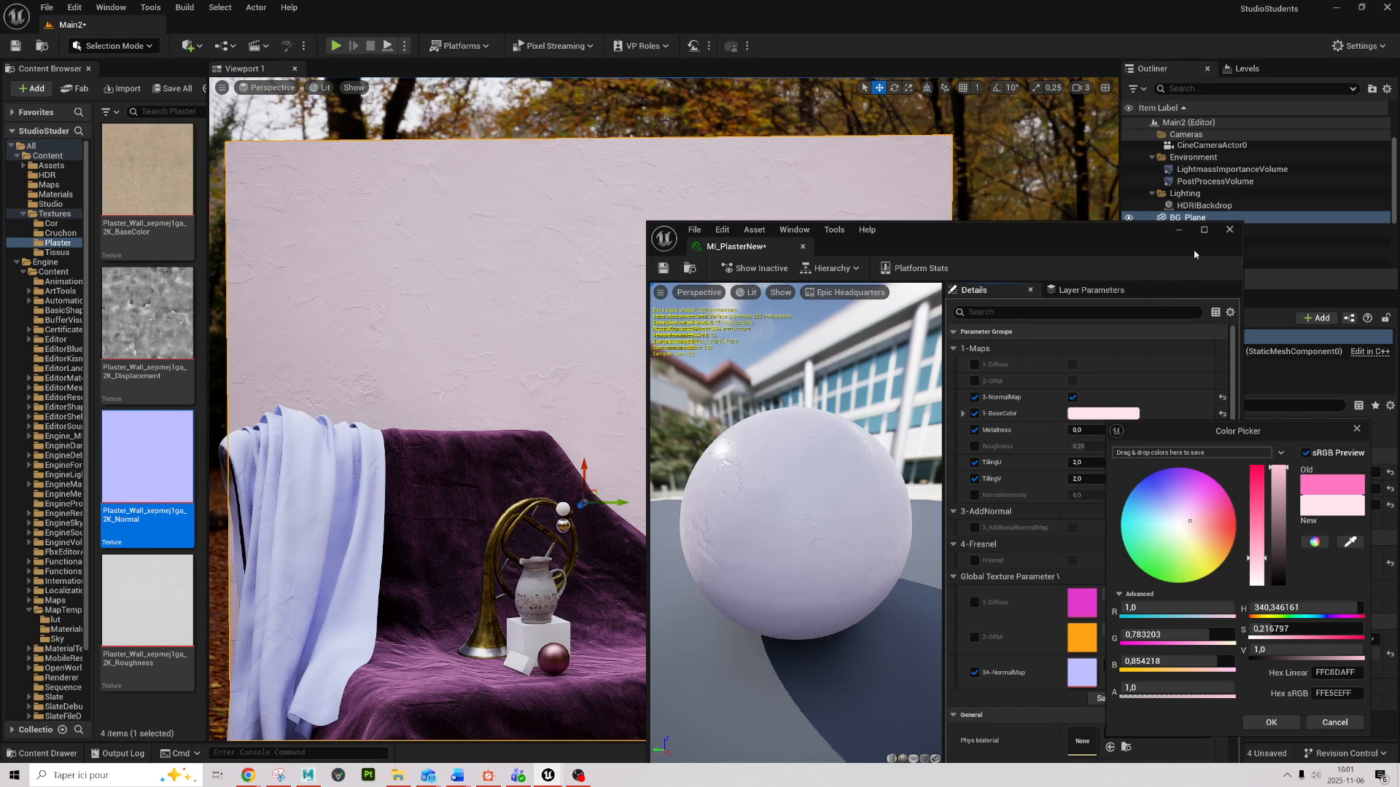
pyautogui.click(1229, 230)
pyautogui.moveTo(911, 328); pyautogui.dragTo(842, 390, button='right')
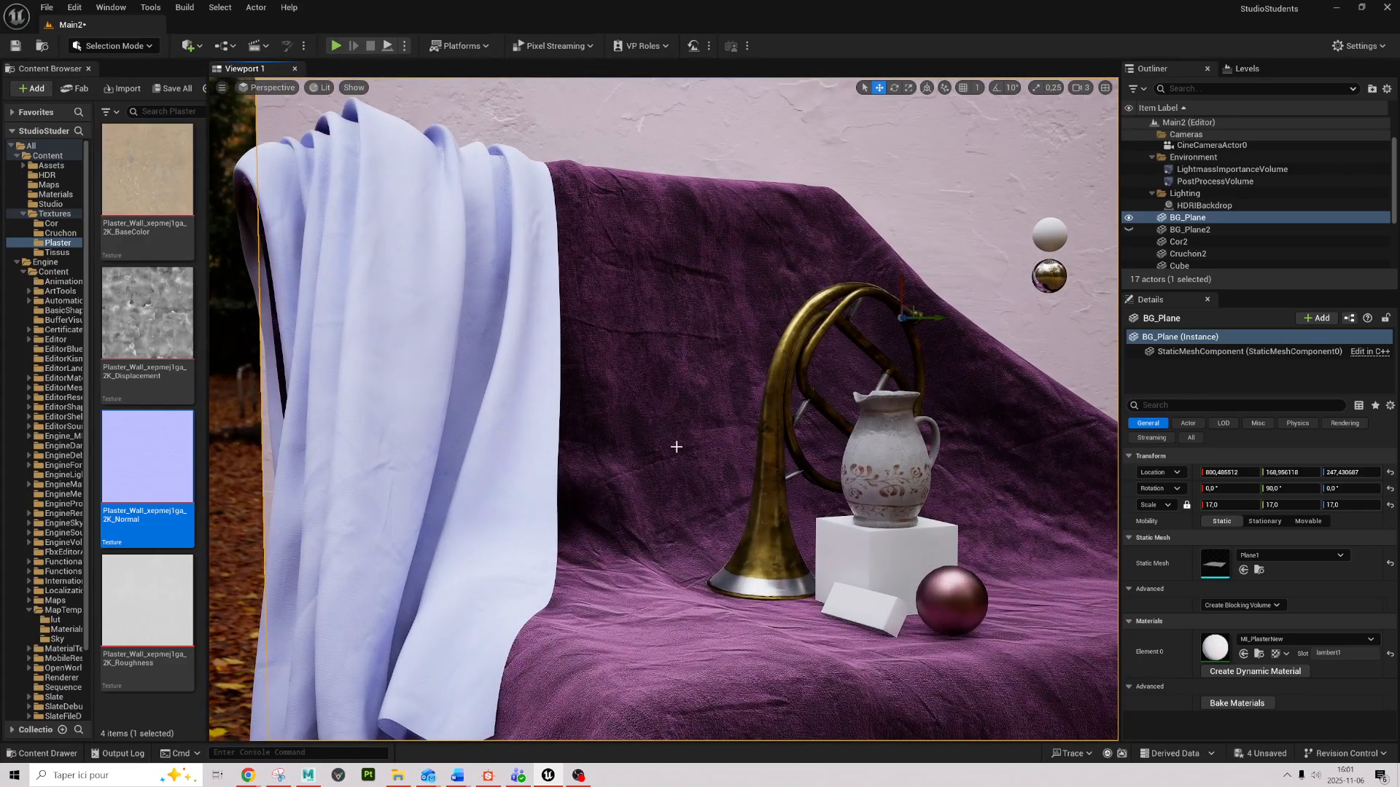